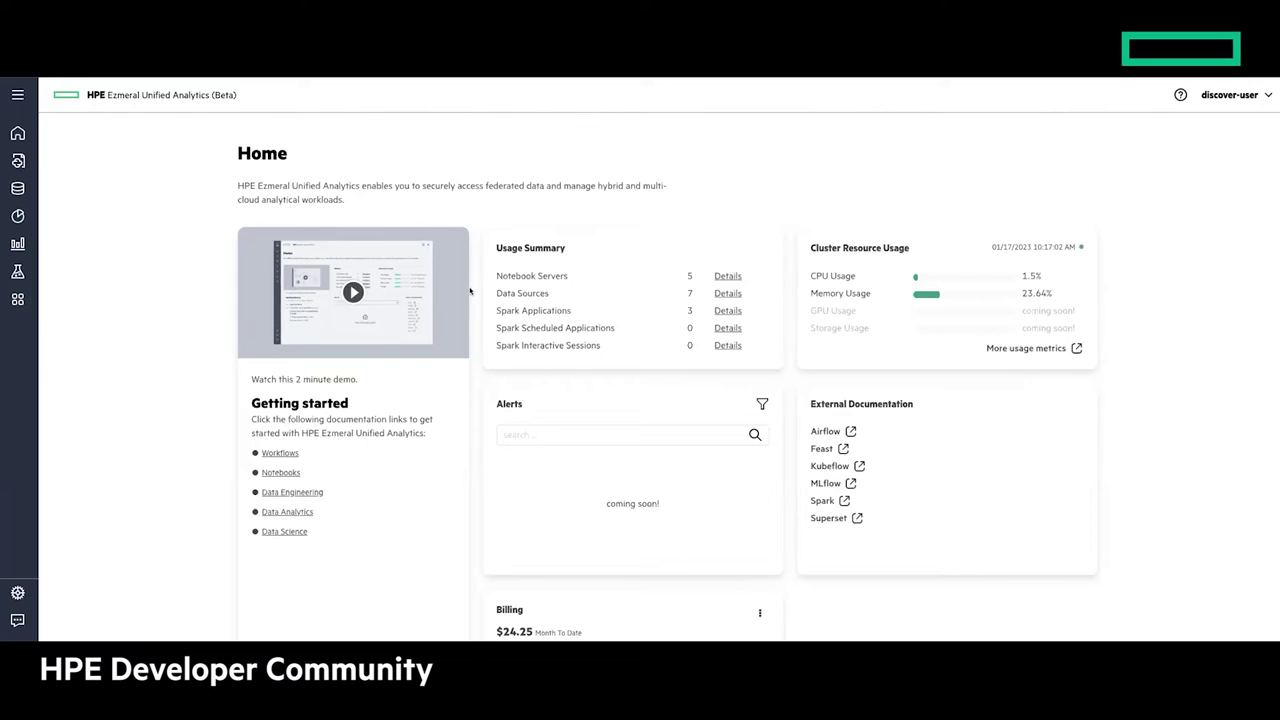
# Review the home dashboard and the Data Engineering, Analytics and Data Science listings of the available applications and frameworks
pyautogui.scroll(-2, 504, 320)
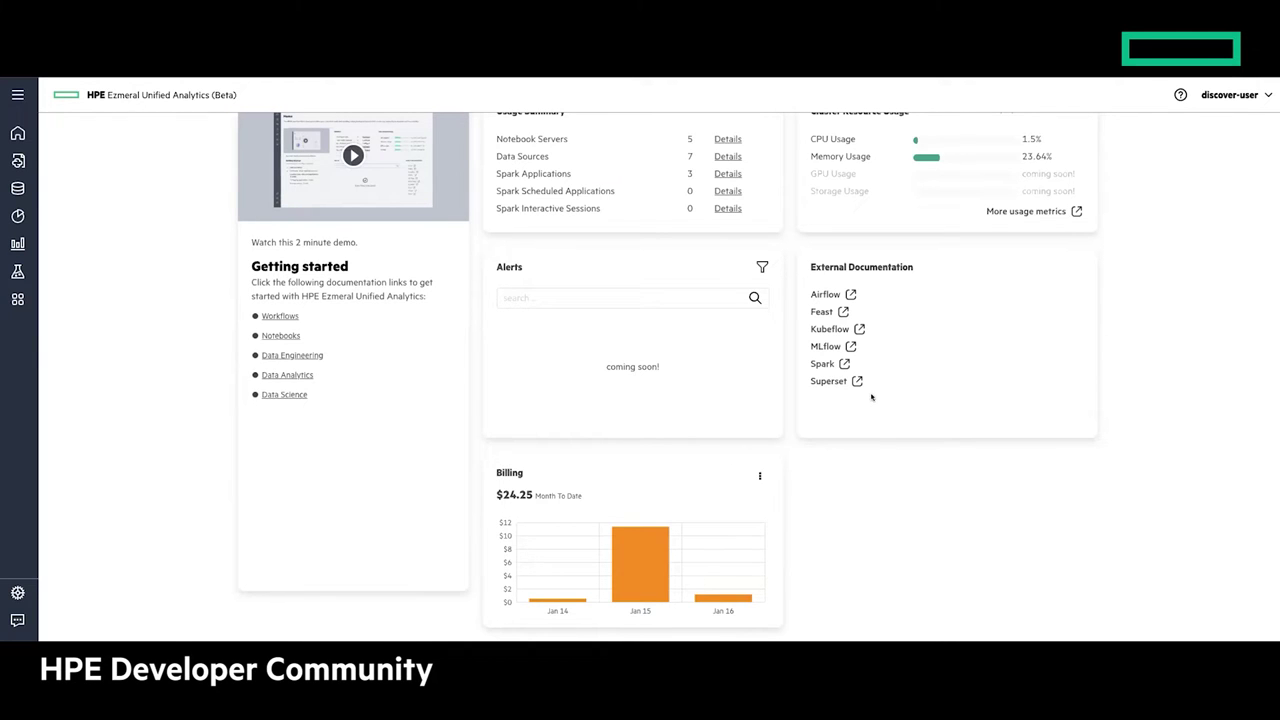
pyautogui.scroll(3, 871, 397)
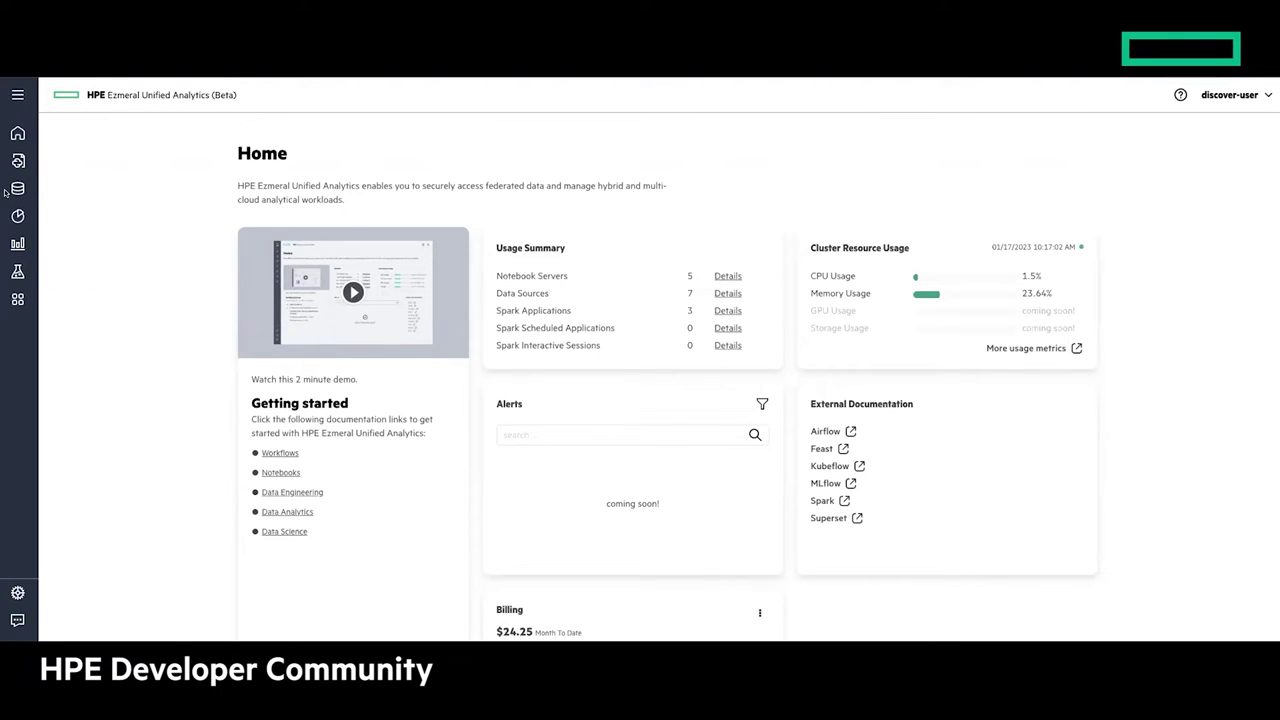
pyautogui.click(18, 299)
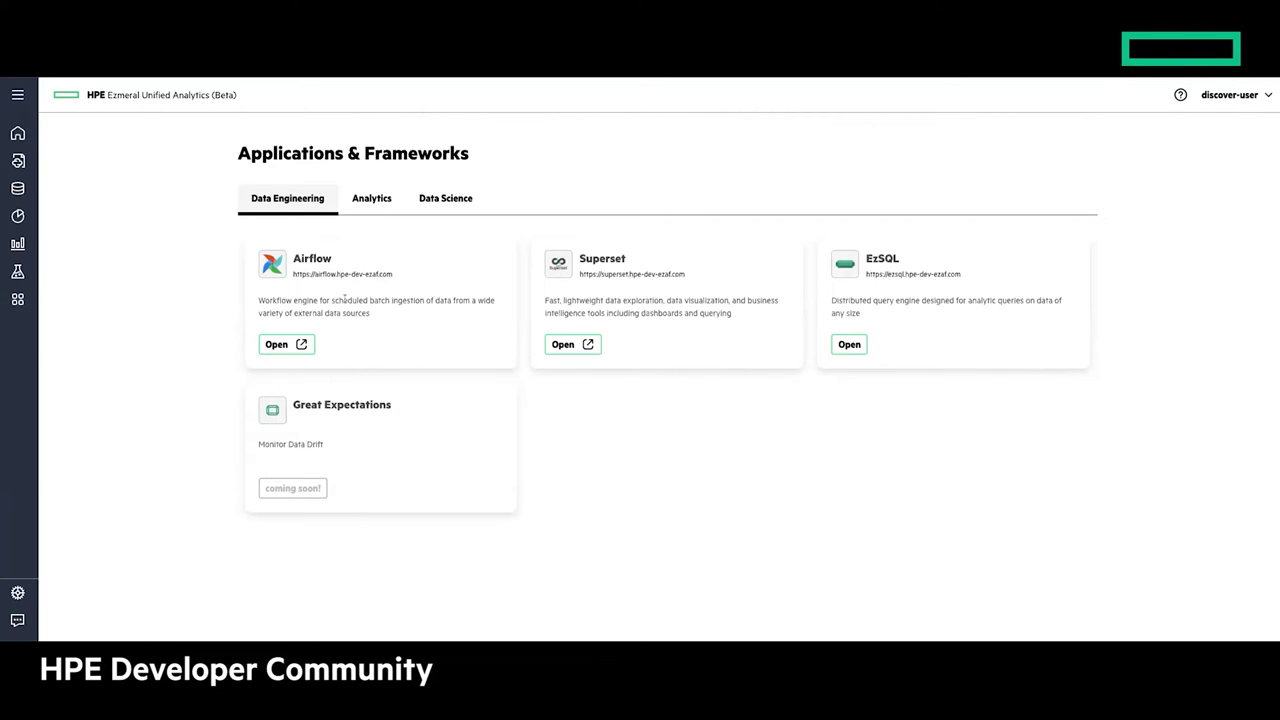
pyautogui.click(372, 201)
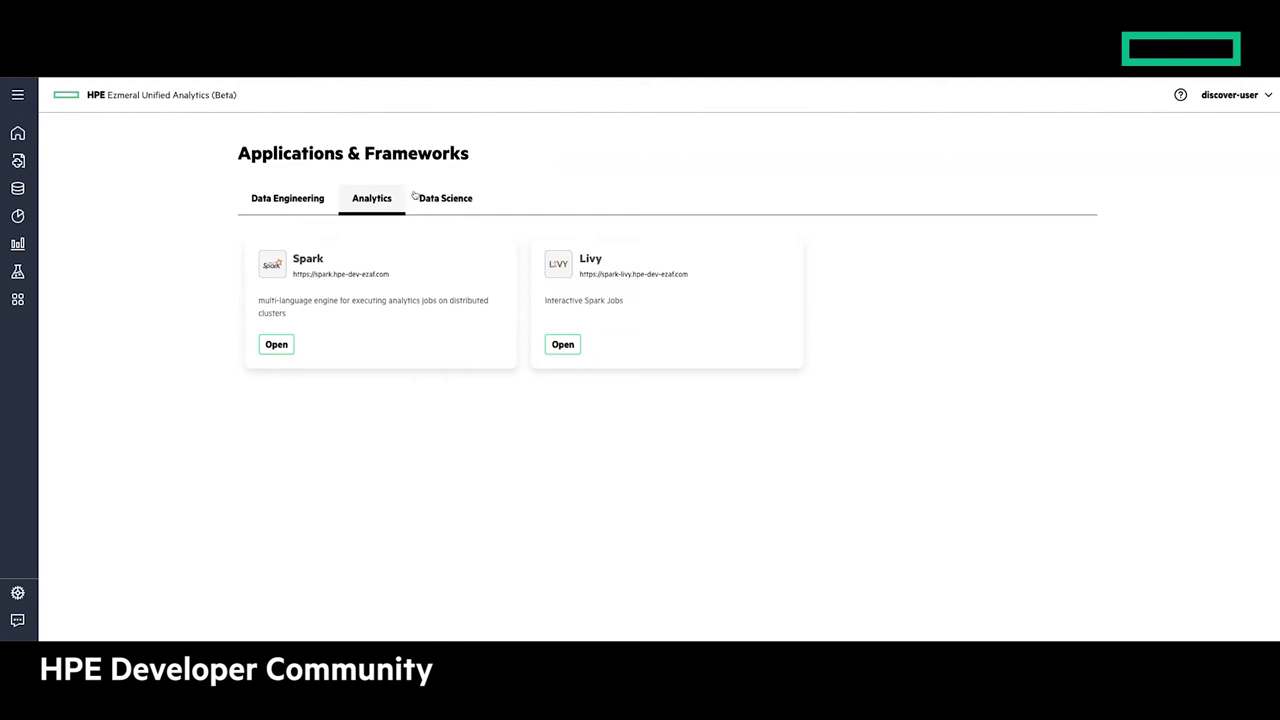
pyautogui.click(445, 197)
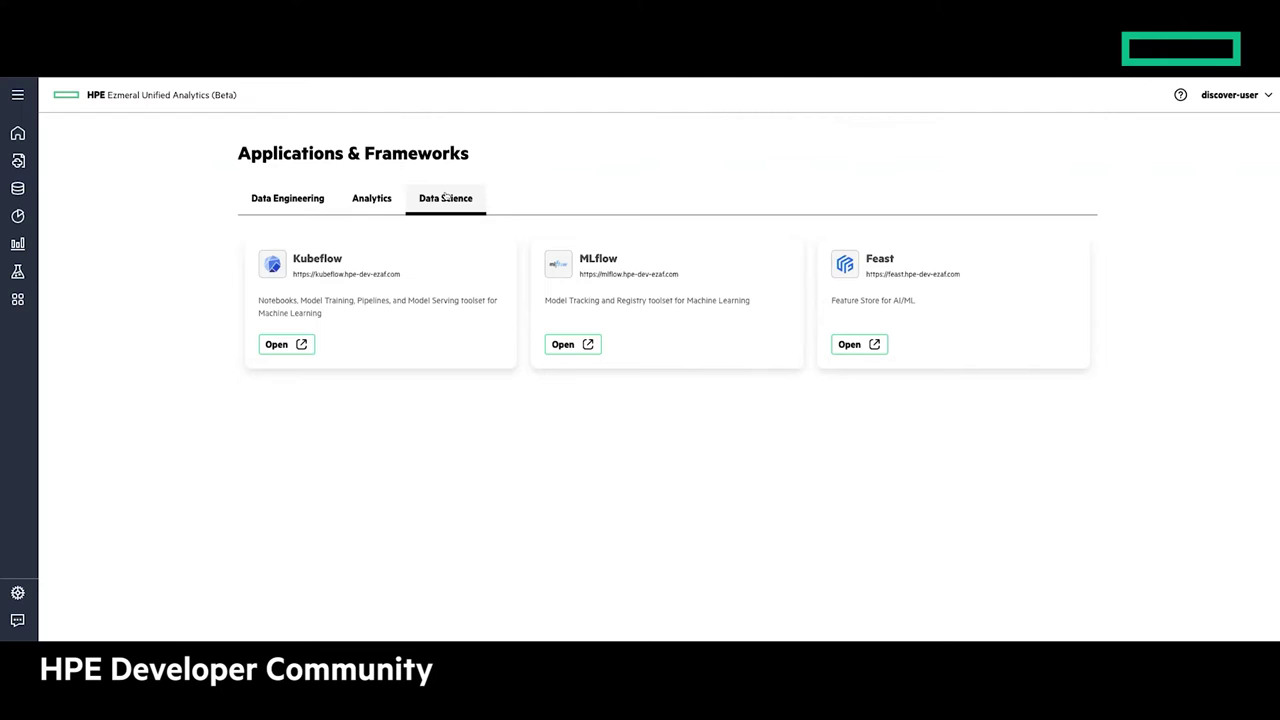
# Go back to the home page, open the Data Engineering data sources, and look through the existing connections
pyautogui.click(17, 133)
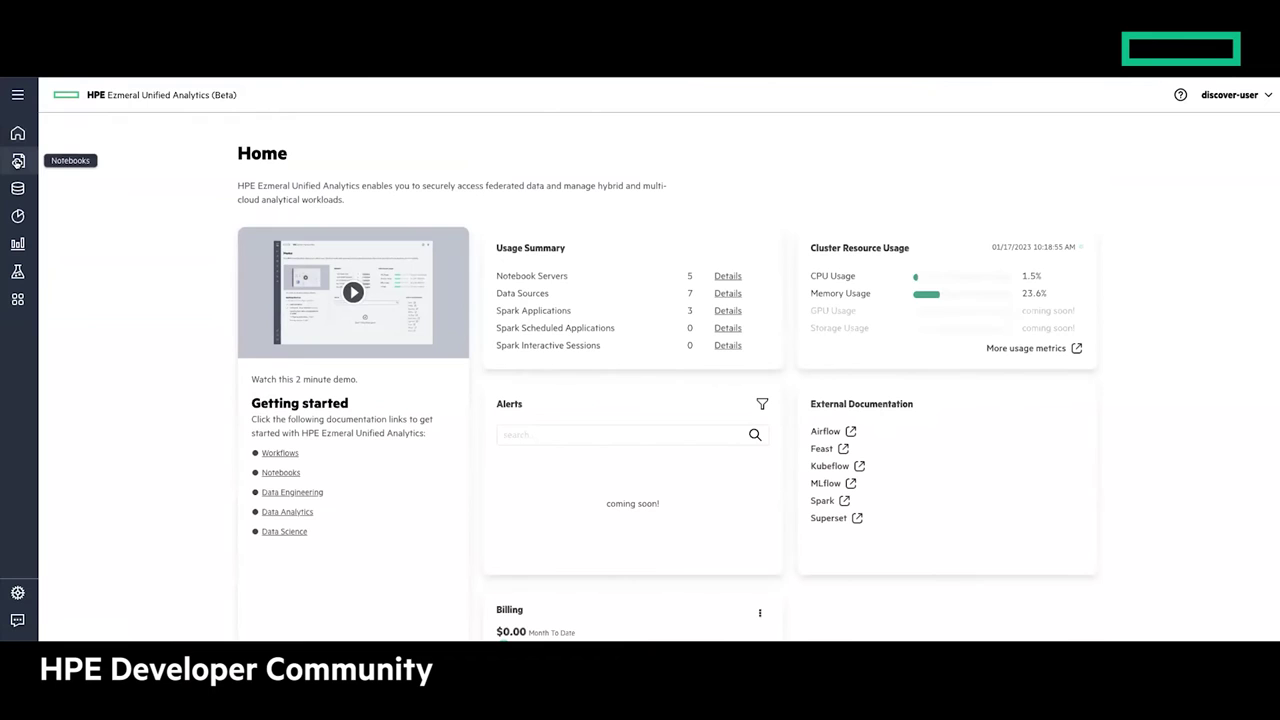
pyautogui.click(17, 190)
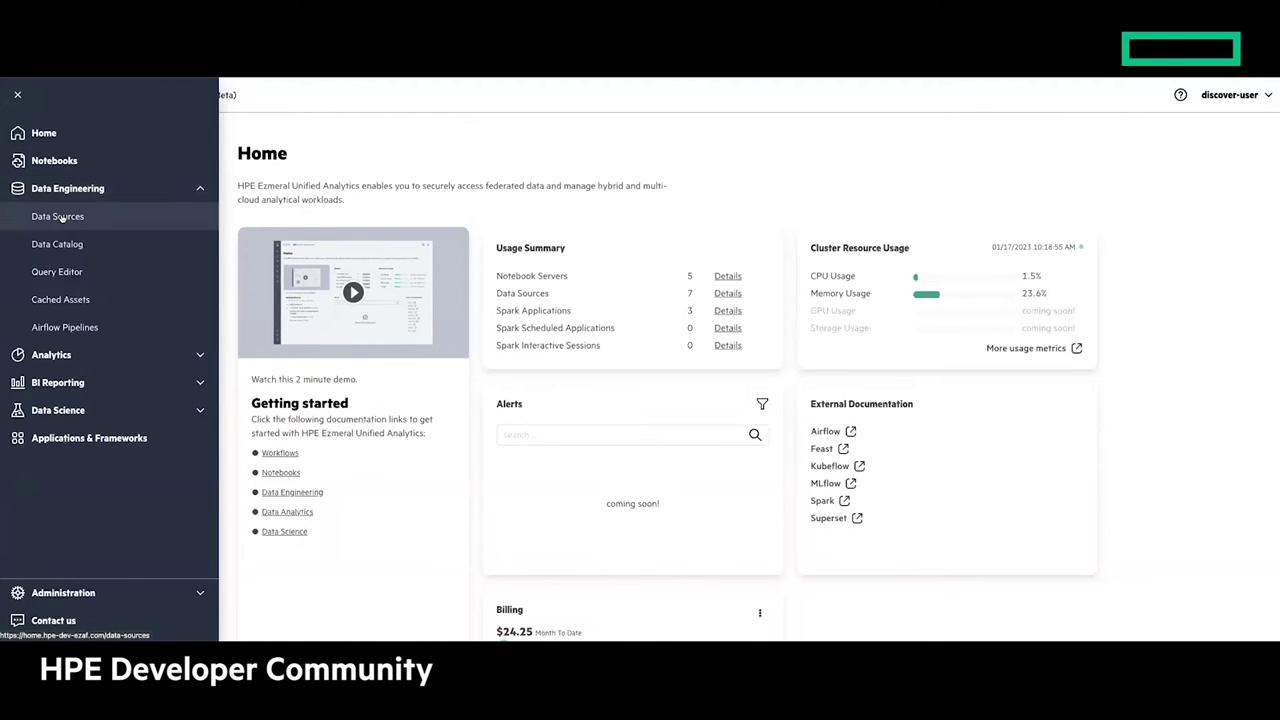
pyautogui.click(63, 218)
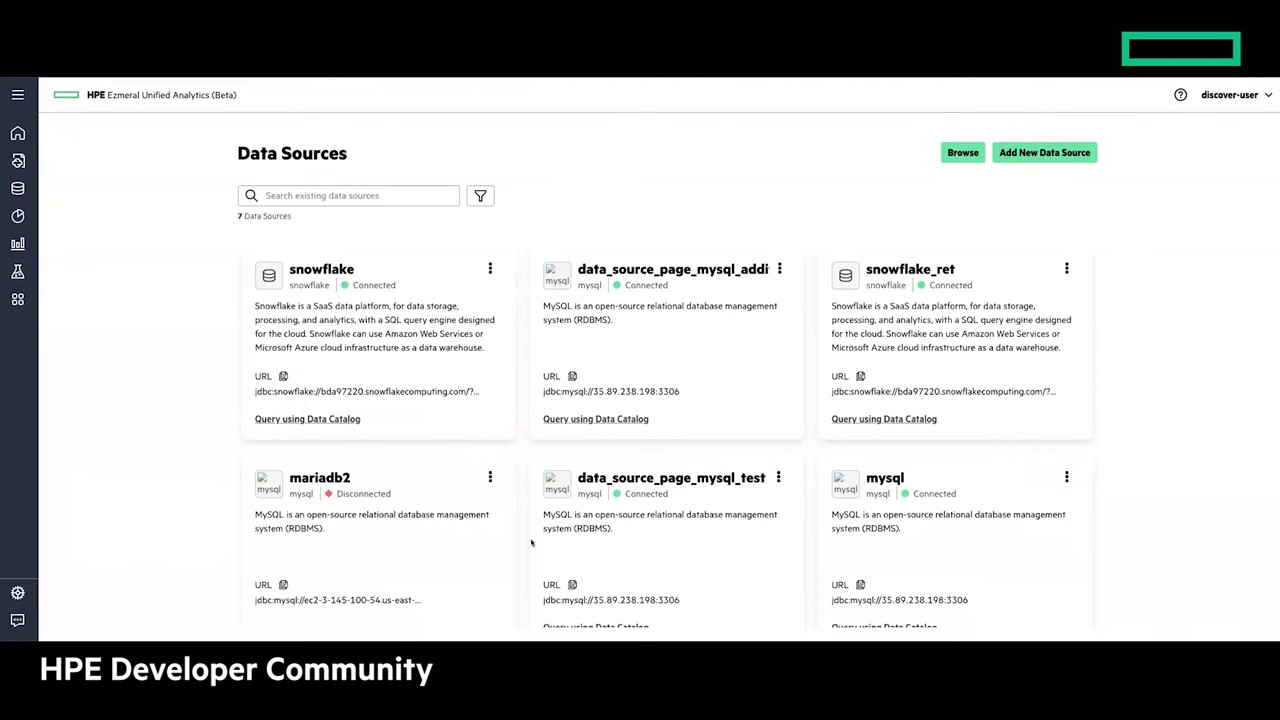
pyautogui.scroll(-1, 872, 537)
pyautogui.scroll(-2, 872, 537)
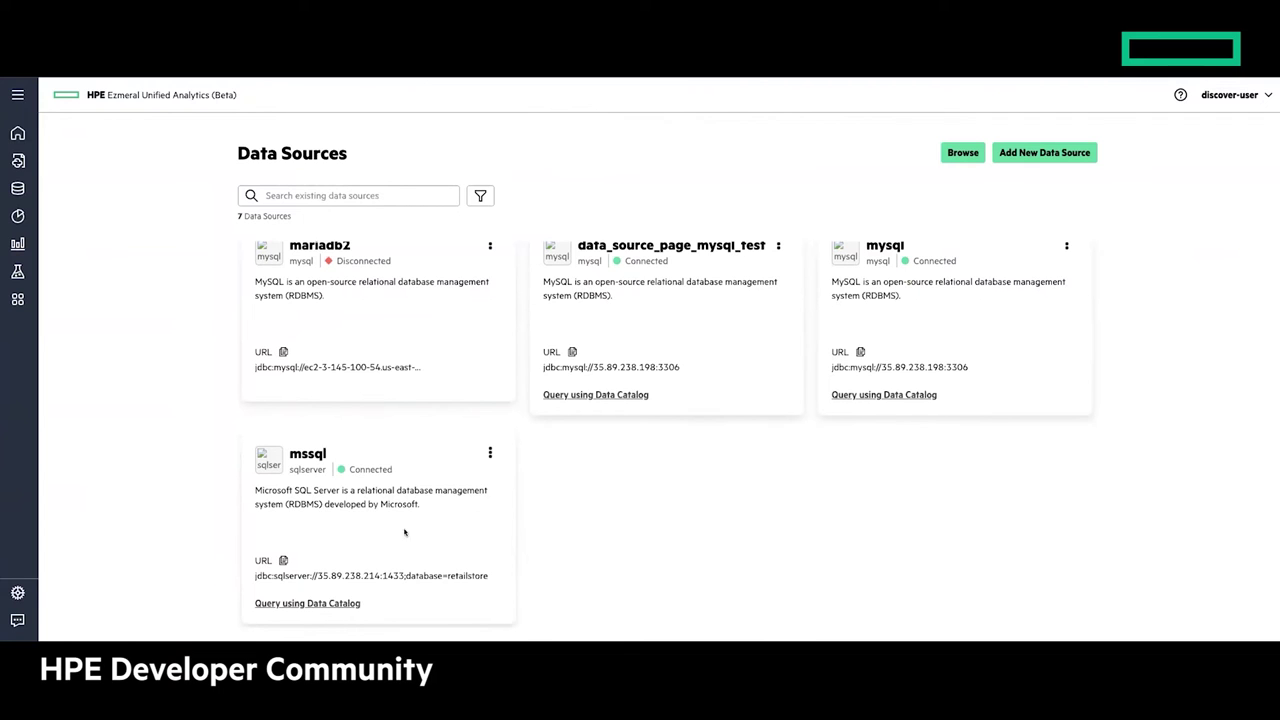
pyautogui.scroll(3, 700, 420)
# Look through the data source types offered for a new connection and leave without creating one
pyautogui.click(1033, 152)
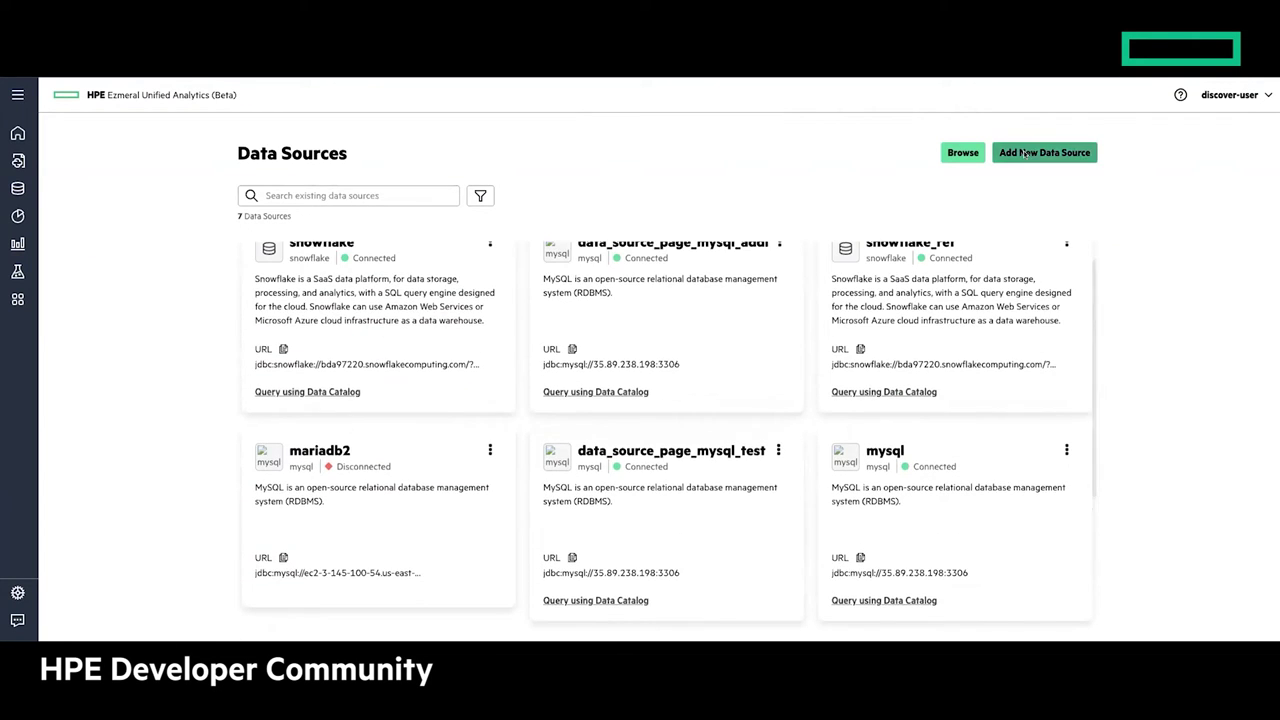
pyautogui.scroll(-3, 507, 432)
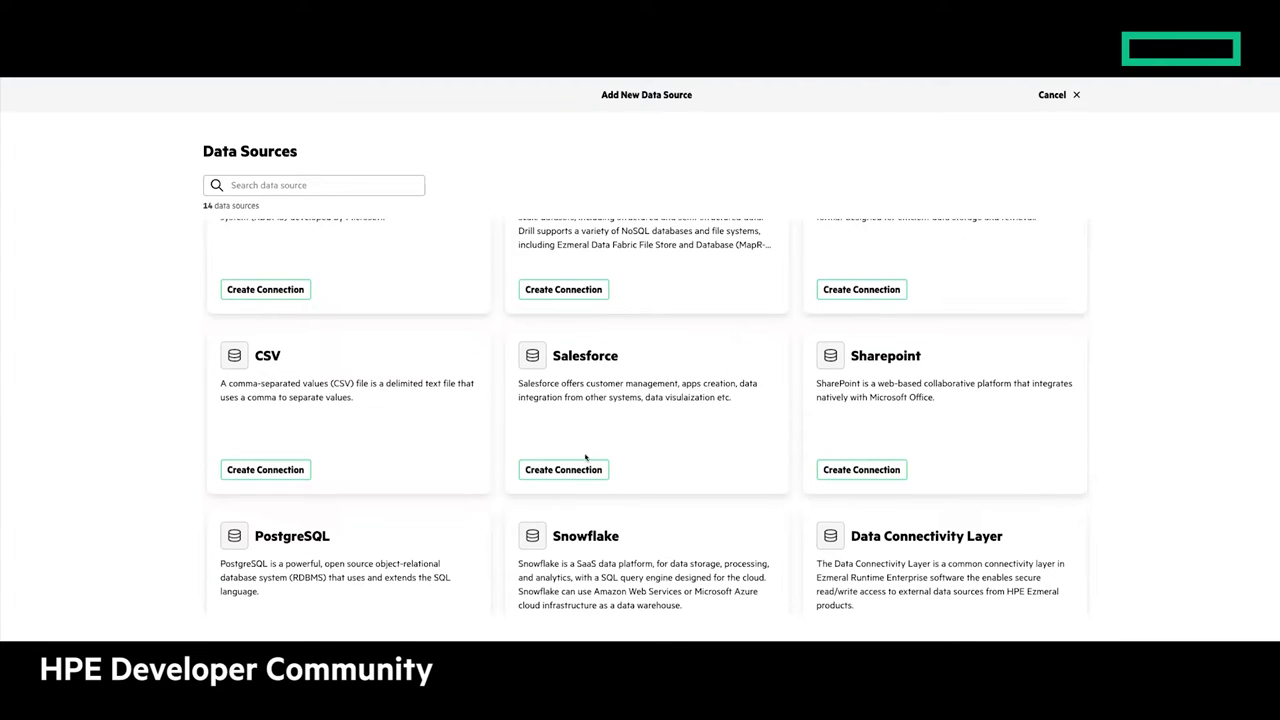
pyautogui.scroll(-1, 667, 424)
pyautogui.scroll(-5, 667, 424)
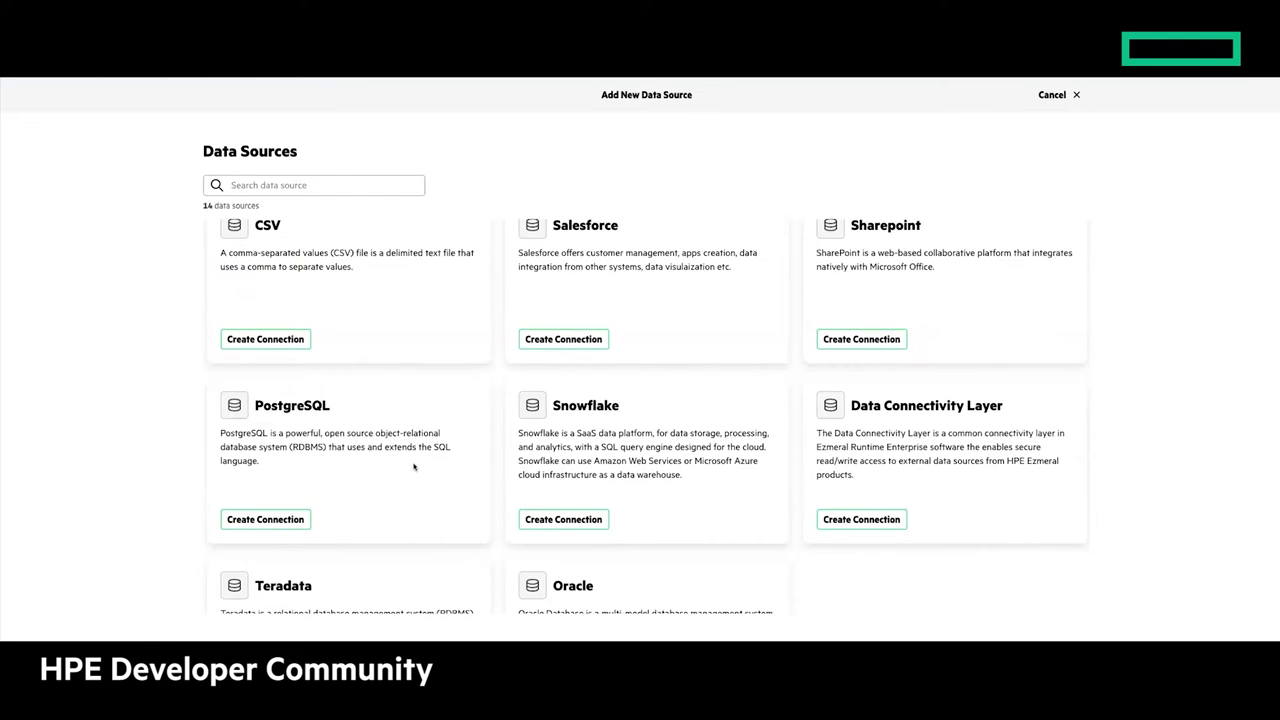
pyautogui.scroll(-5, 414, 467)
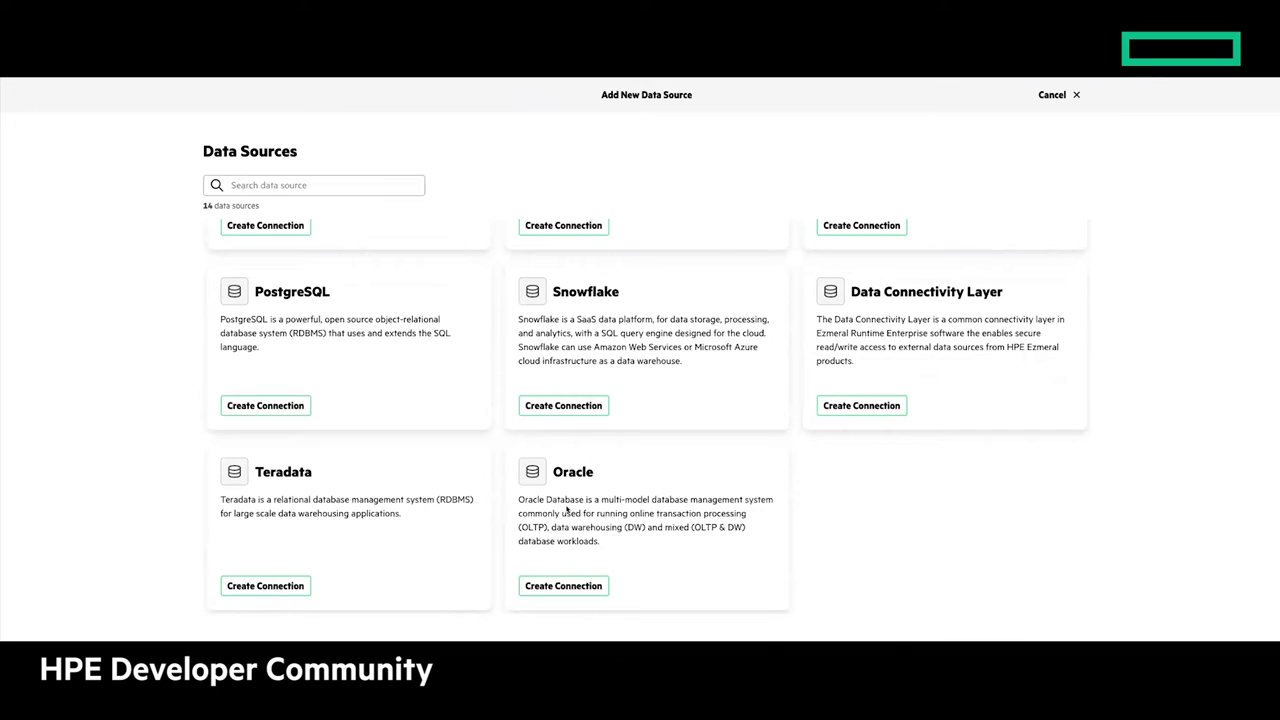
pyautogui.scroll(20, 663, 454)
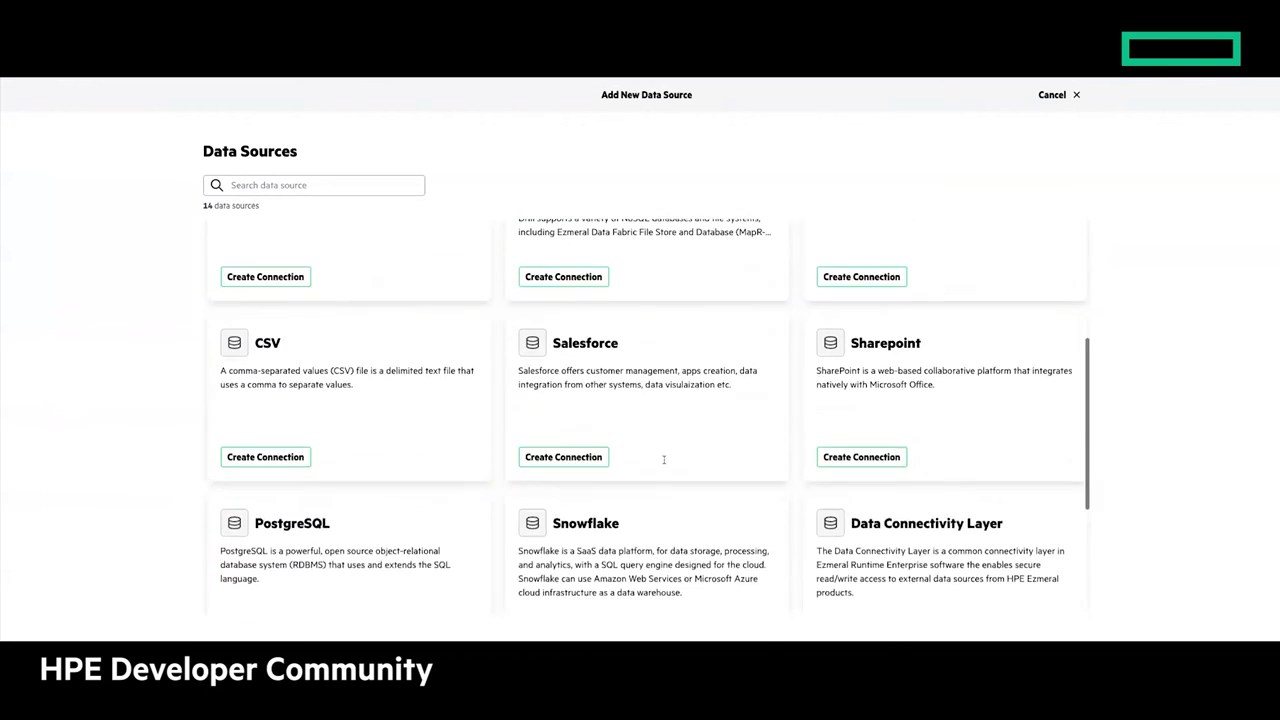
pyautogui.scroll(-3, 540, 360)
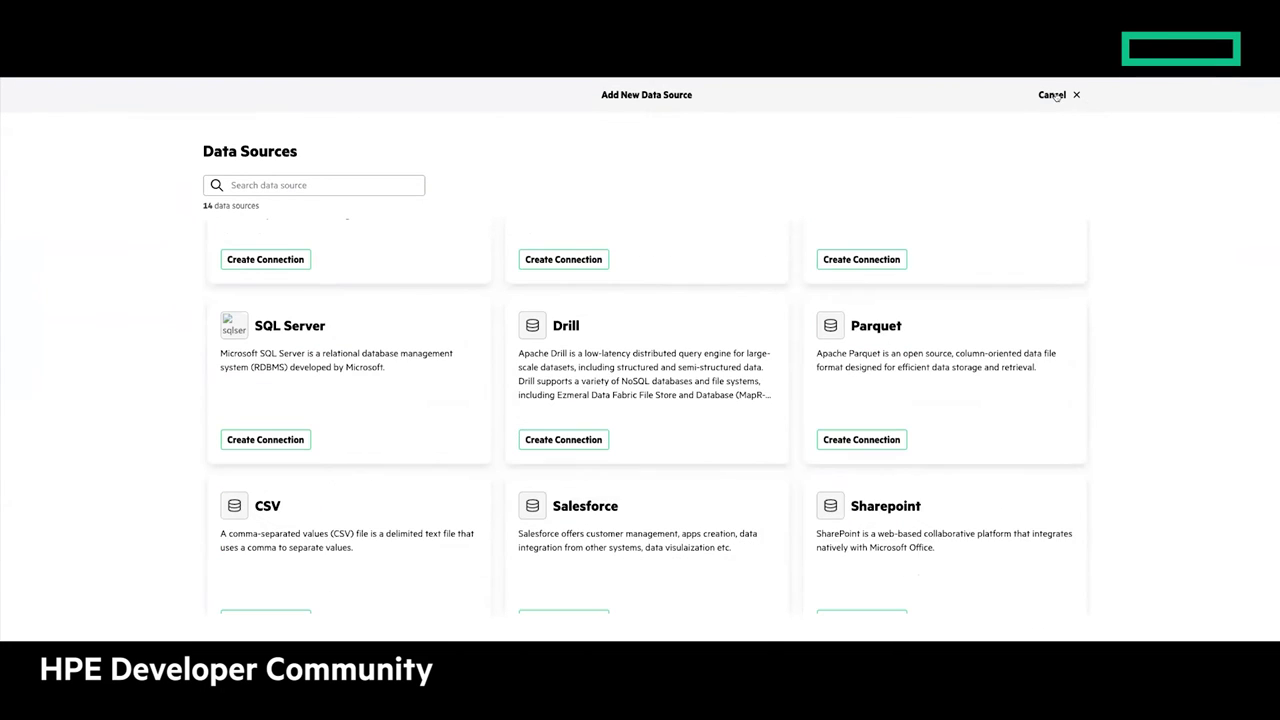
pyautogui.scroll(2, 414, 257)
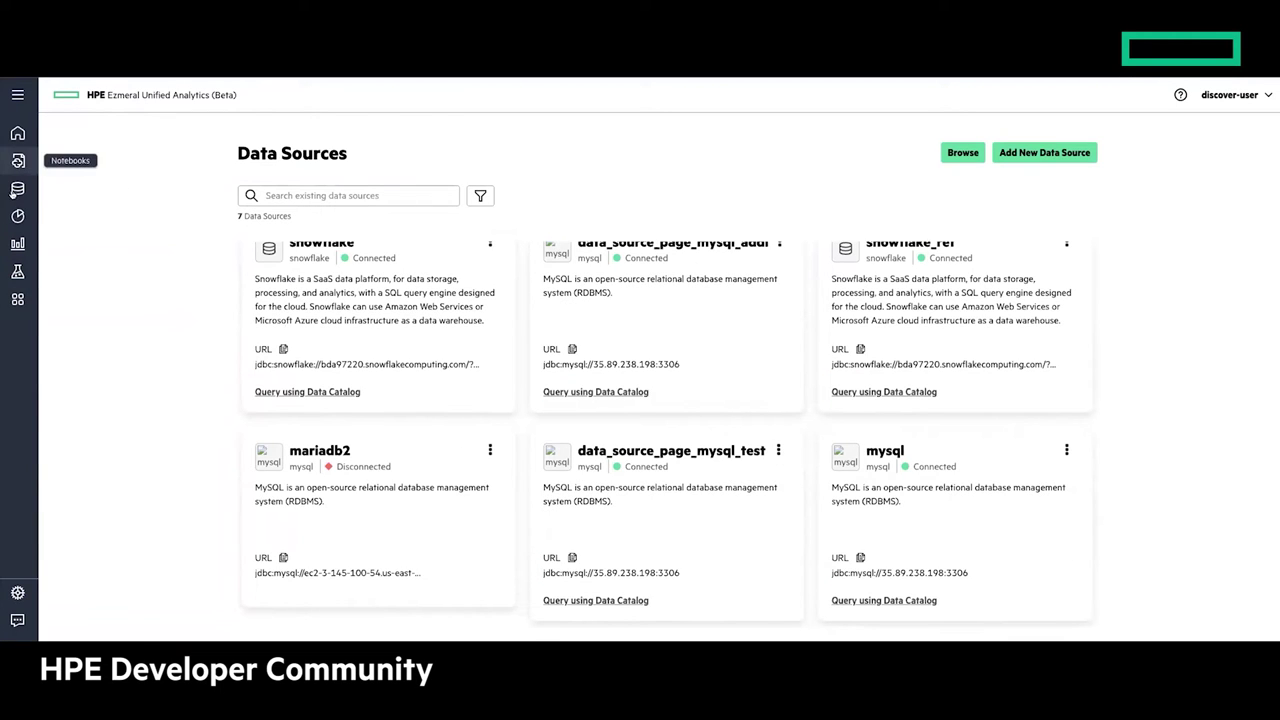
# Open the Data Catalog and list the datasets of the snowflake data source
pyautogui.click(17, 189)
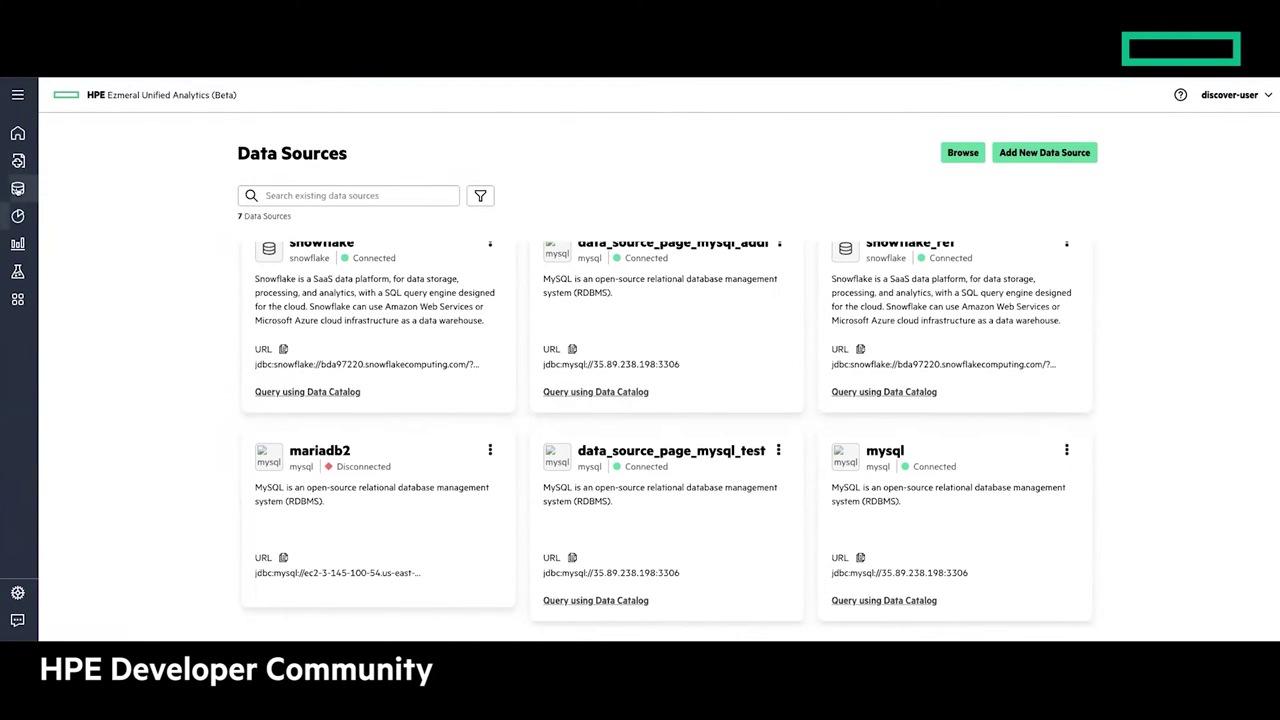
pyautogui.click(57, 244)
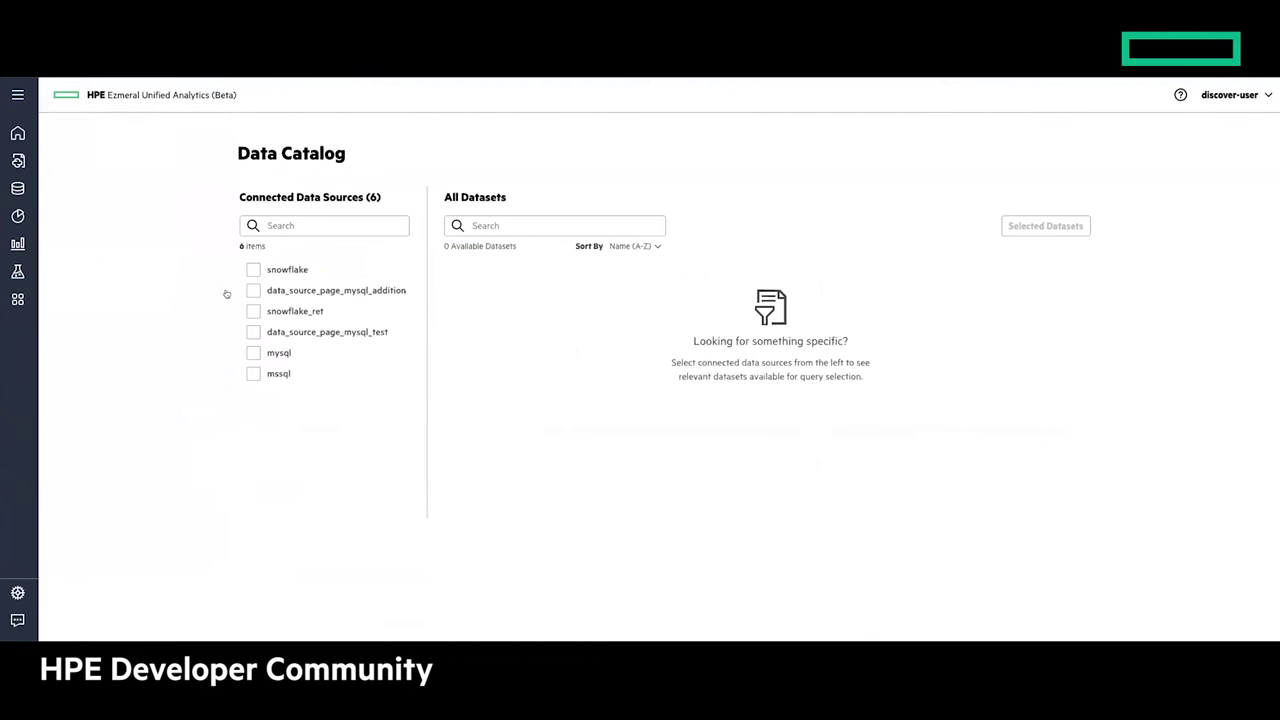
pyautogui.click(297, 270)
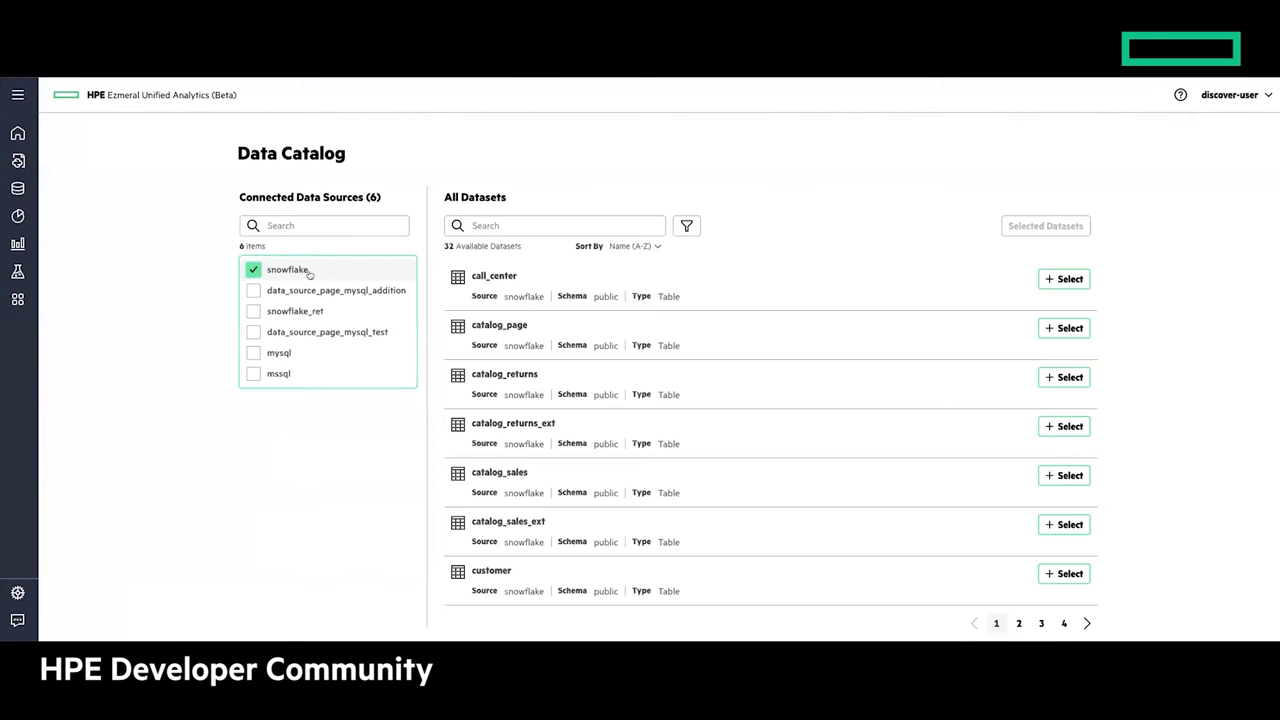
# Preview the columns and data of snowflake's call_center dataset, add it to the query selection, and close the preview
pyautogui.click(495, 270)
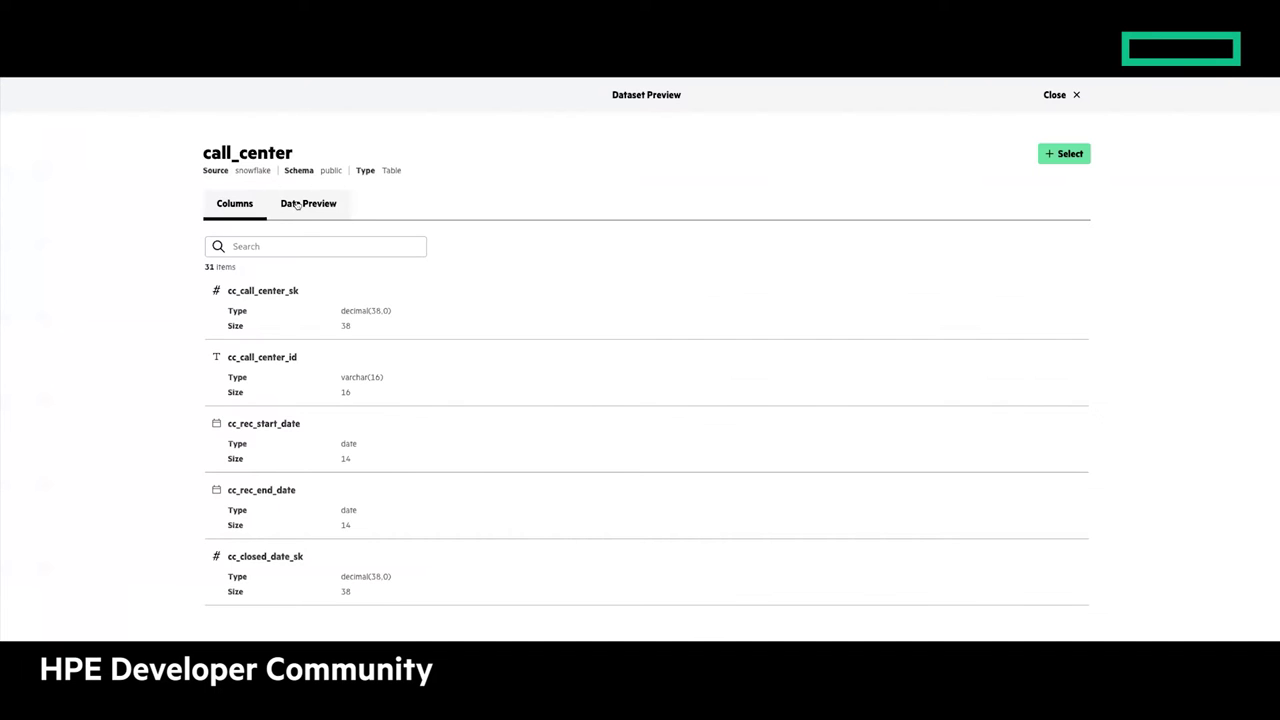
pyautogui.scroll(-2, 322, 385)
pyautogui.scroll(-2, 322, 387)
pyautogui.scroll(-3, 322, 387)
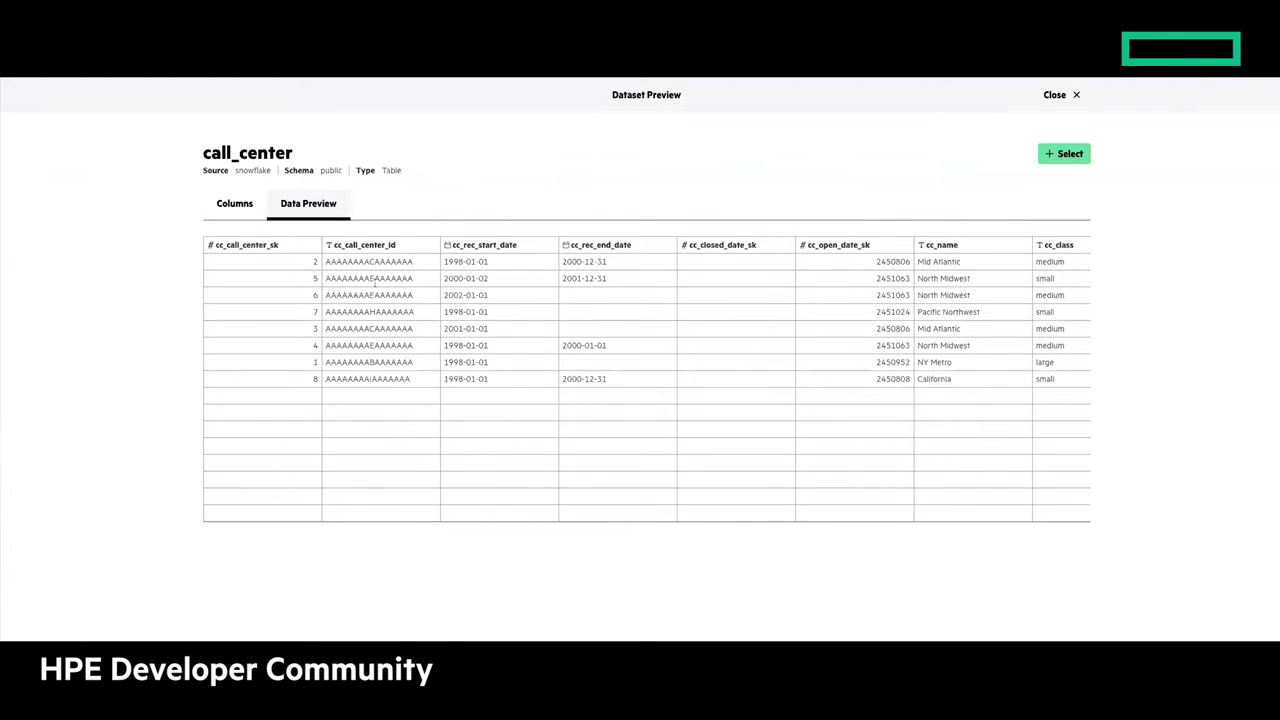
pyautogui.hscroll(5, 559, 314)
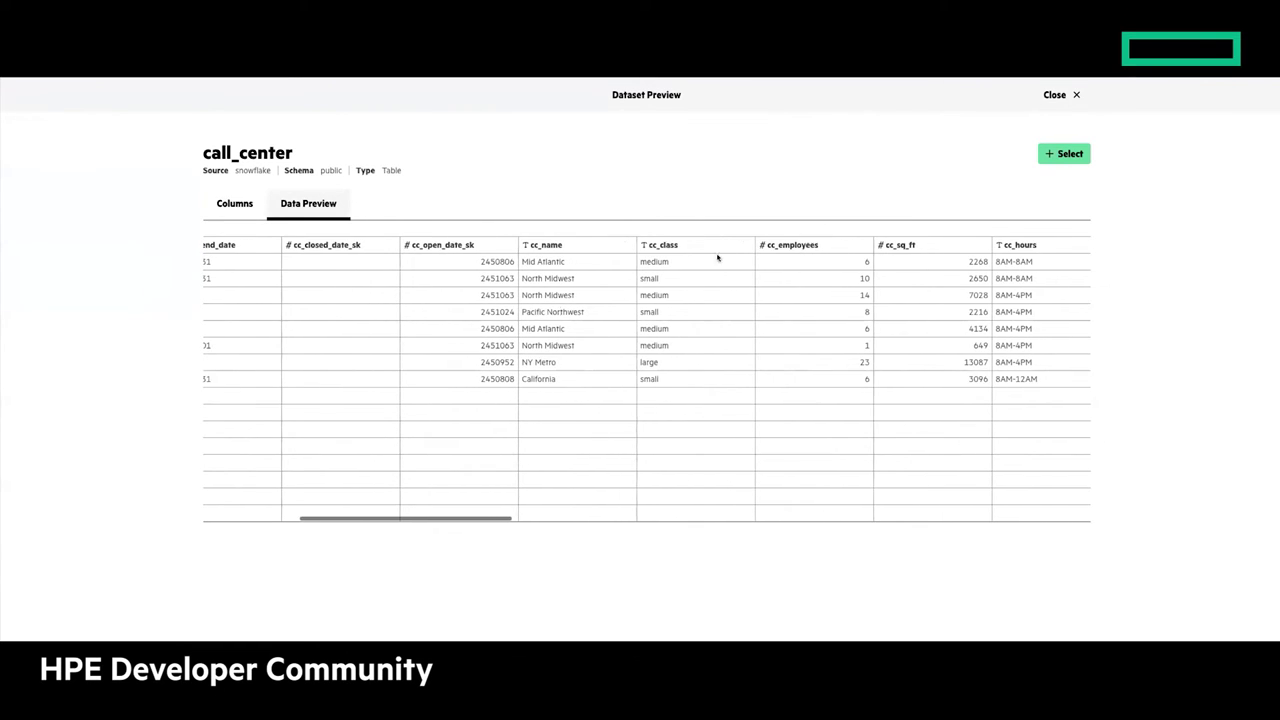
pyautogui.click(1062, 155)
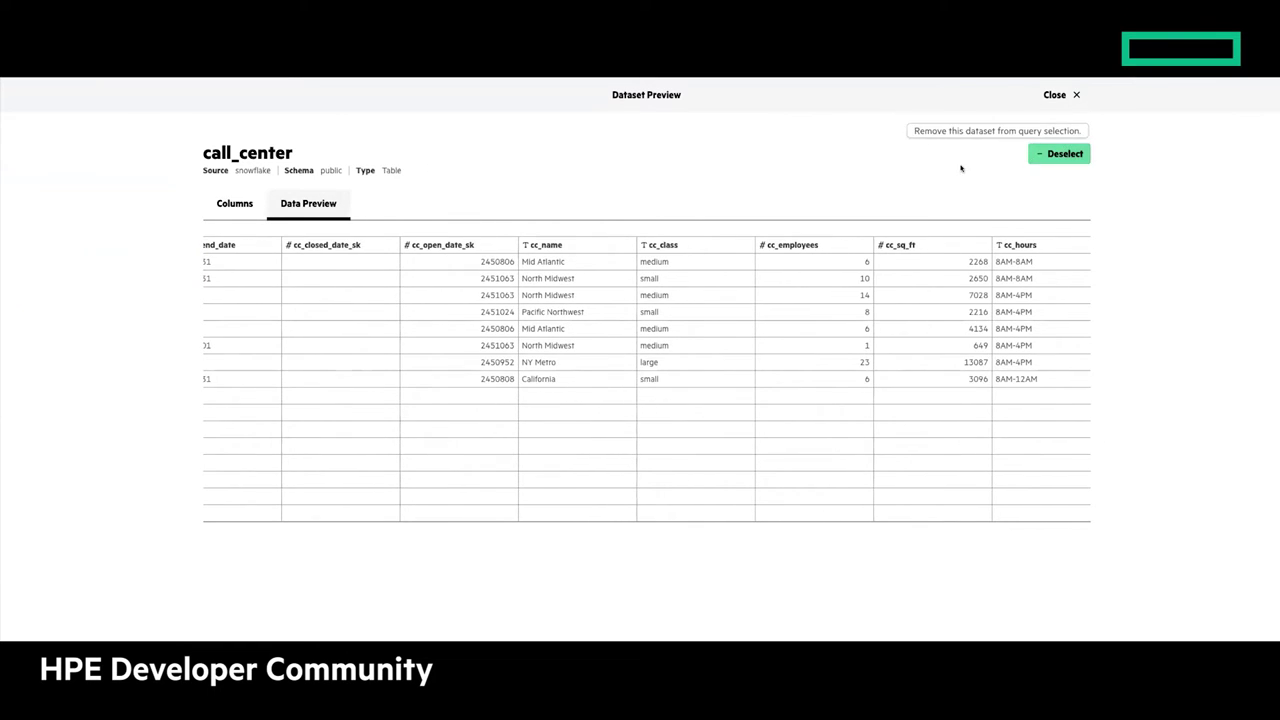
pyautogui.click(1052, 95)
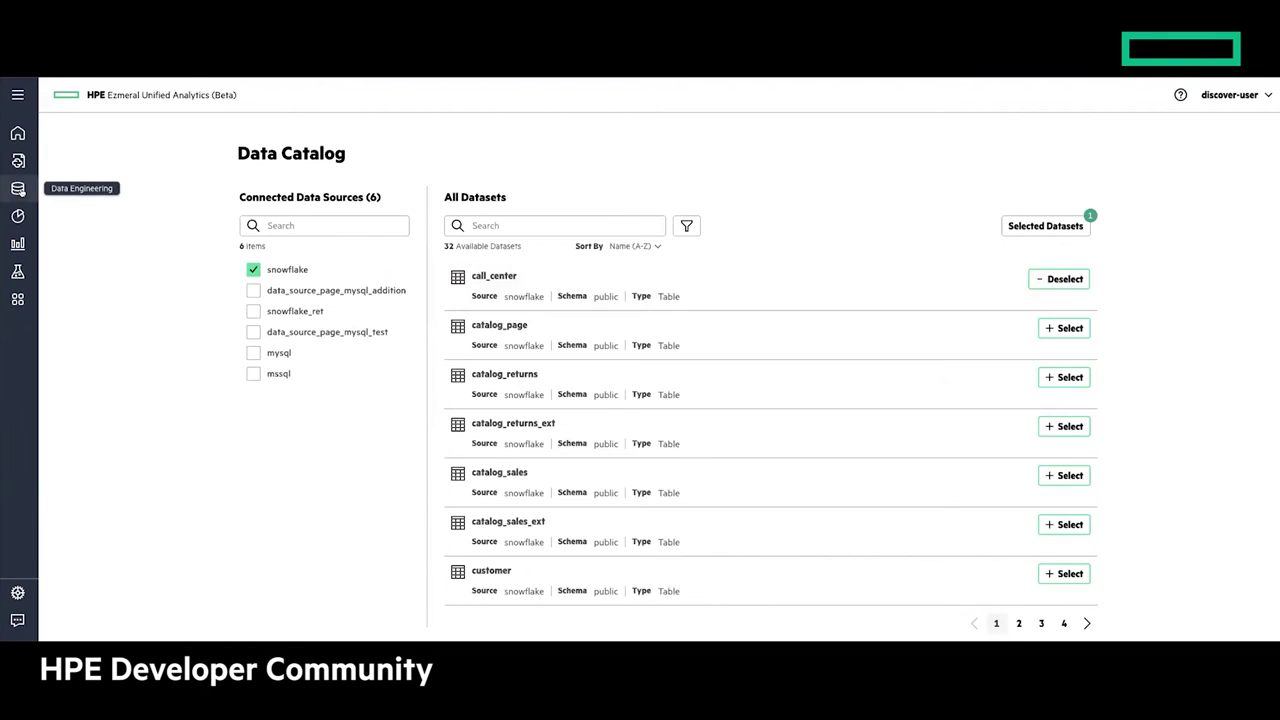
# Open the Query Editor and expand the call_center dataset to list its columns
pyautogui.click(18, 188)
pyautogui.click(57, 272)
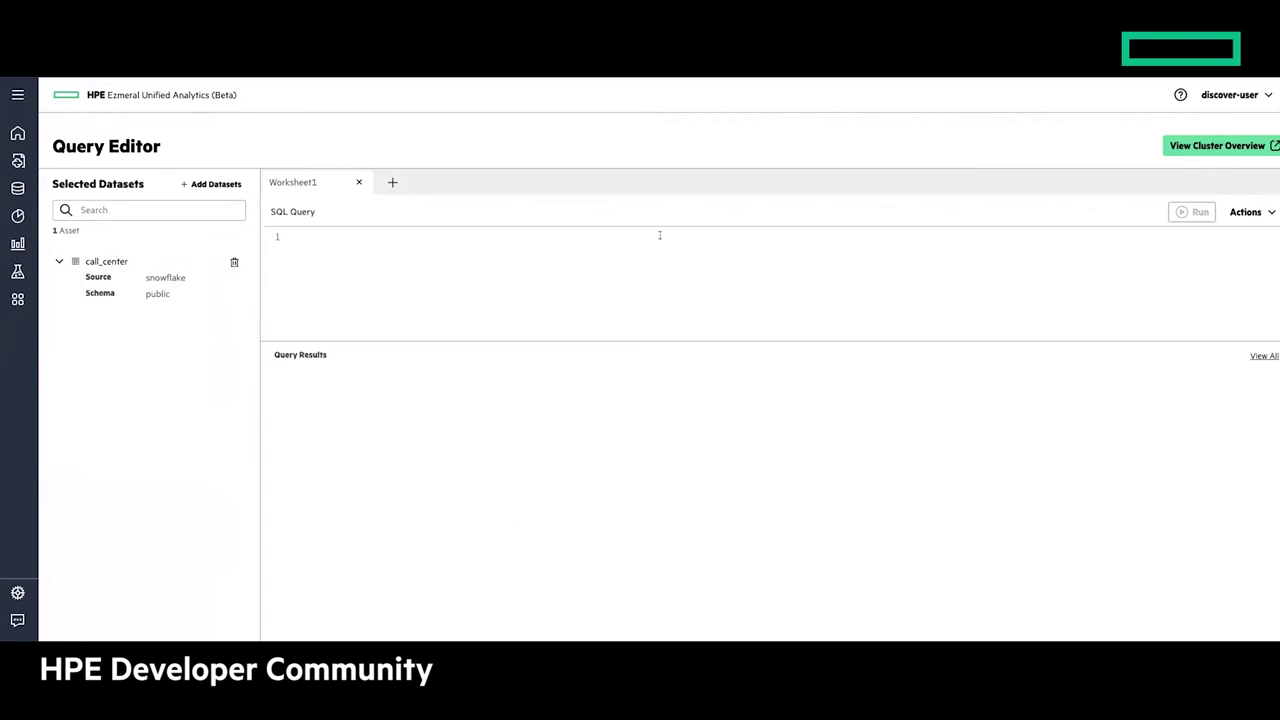
pyautogui.click(96, 282)
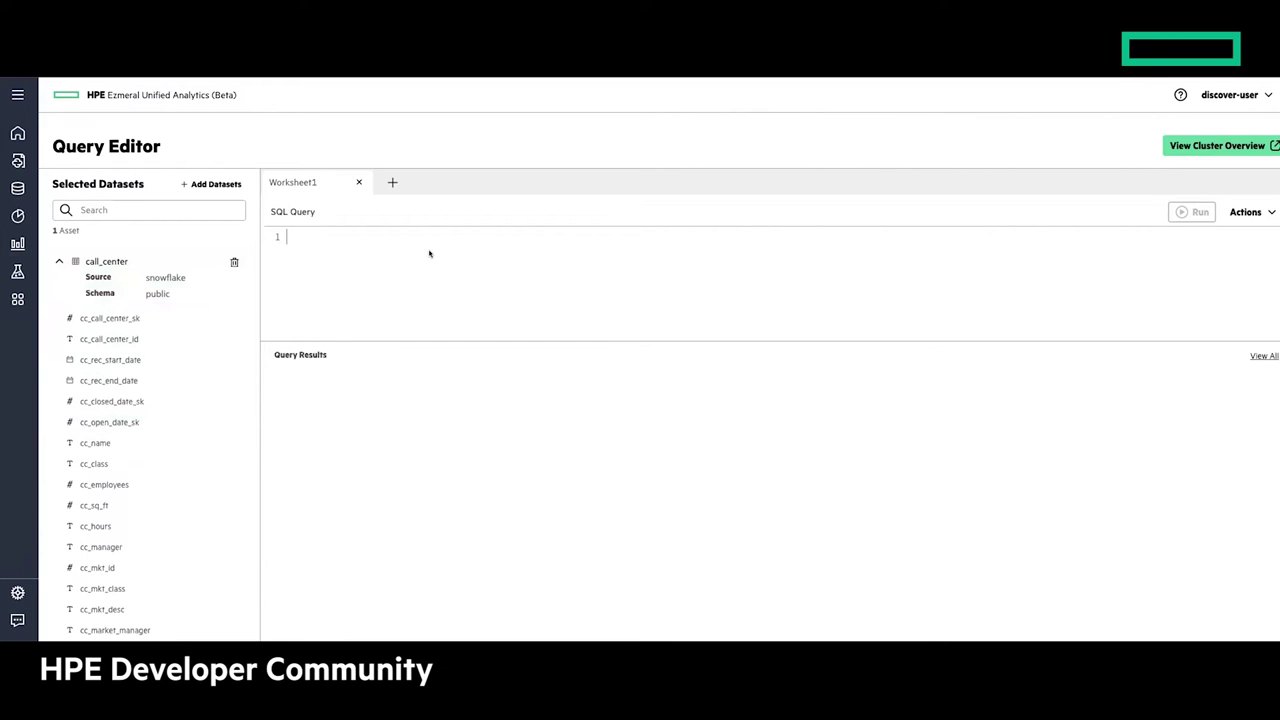
# Write the SQL query "select cc_call_center_sk from public.call_center" in Worksheet1
pyautogui.write('select cc')
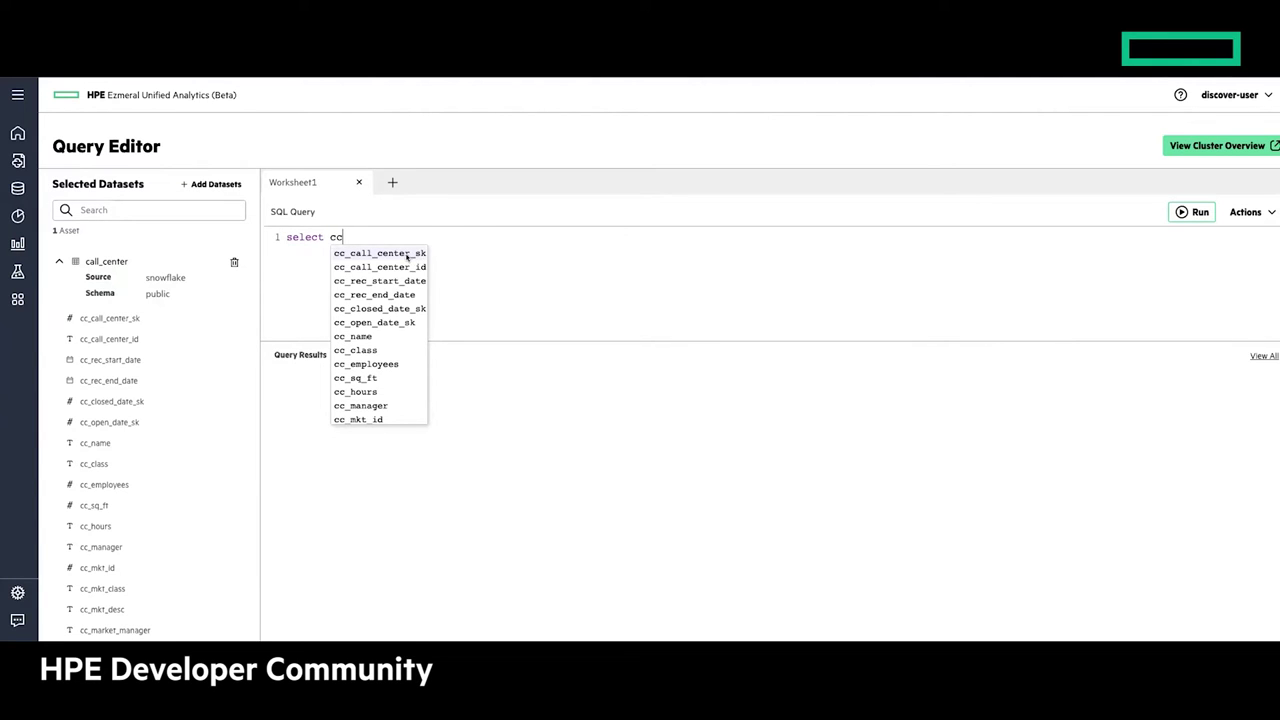
pyautogui.click(380, 253)
pyautogui.write('frm')
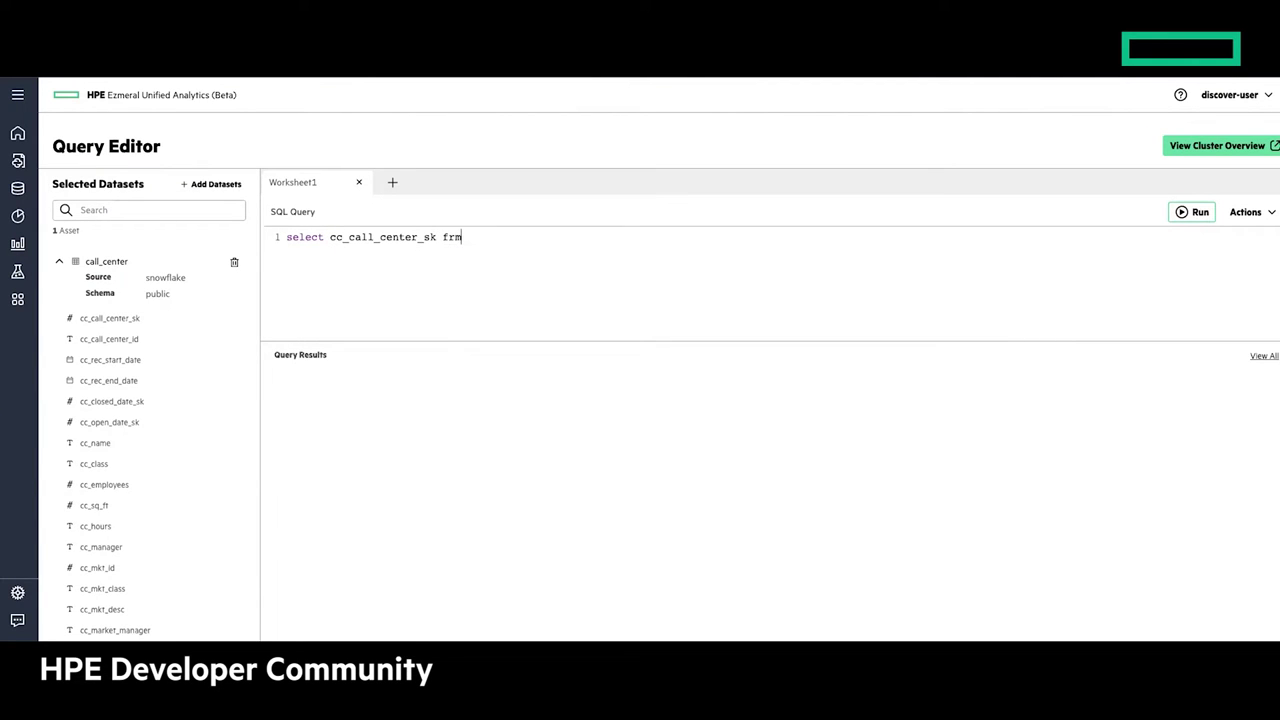
pyautogui.press('BackSpace')
pyautogui.write('om publioc')
pyautogui.press('BackSpace')
pyautogui.press('BackSpace')
pyautogui.write('c.call')
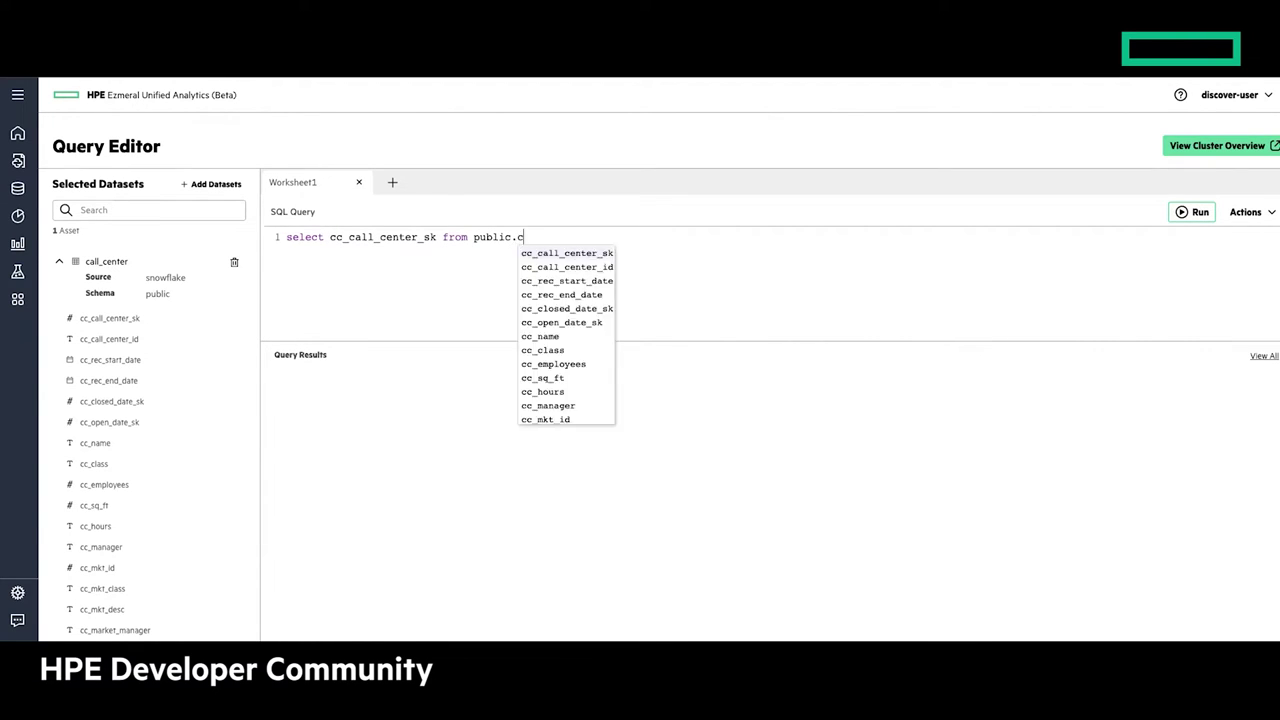
pyautogui.write('_center')
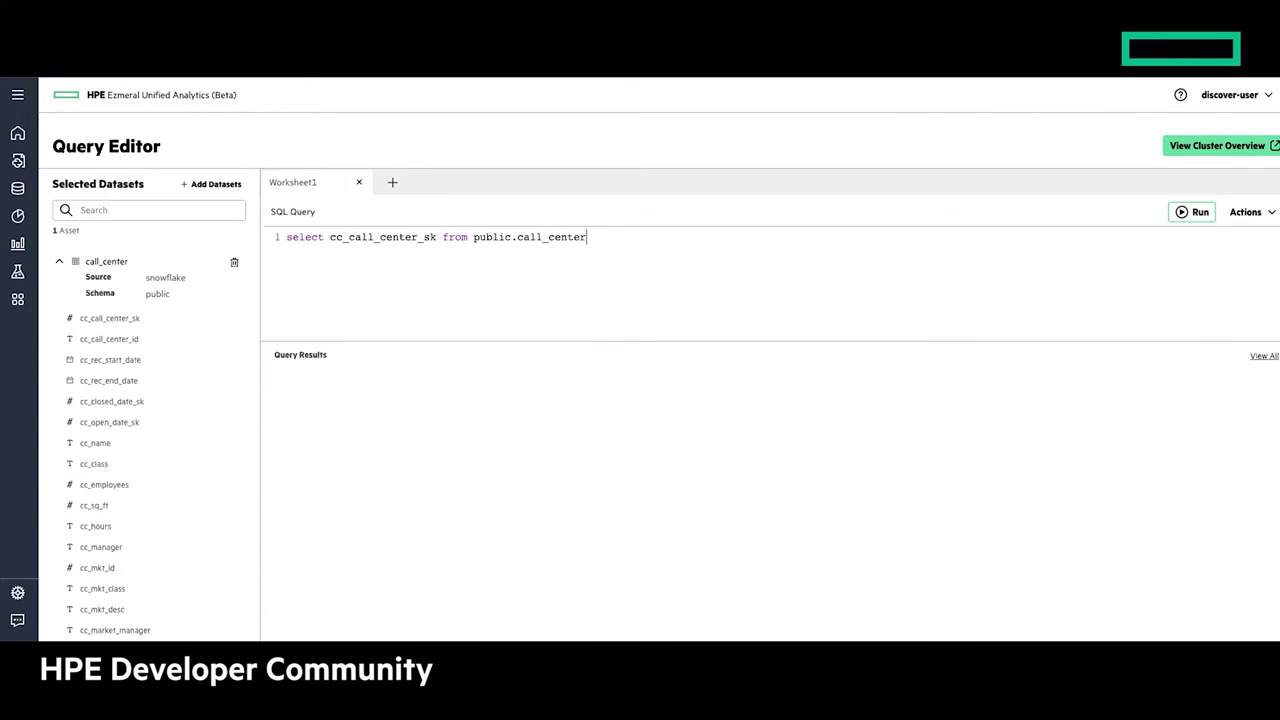
# Open the Airflow Pipelines entry under Data Engineering and the list of Spark applications under Analytics
pyautogui.click(18, 188)
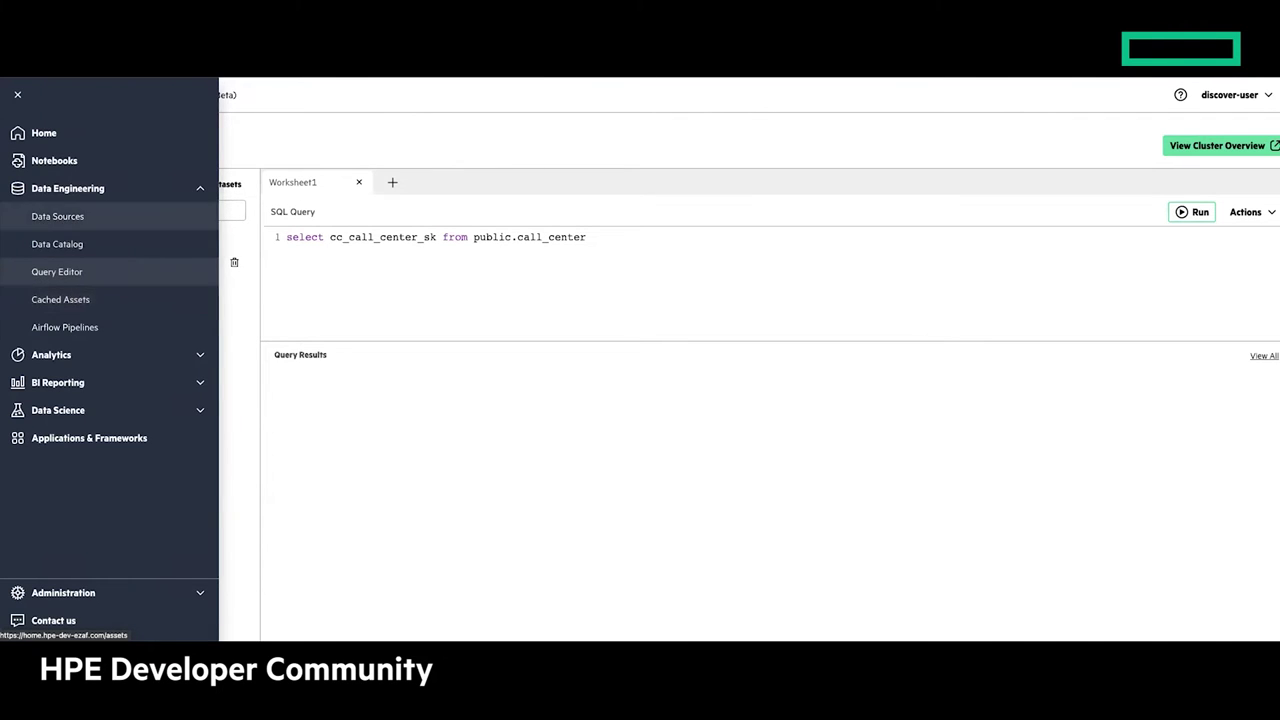
pyautogui.click(64, 327)
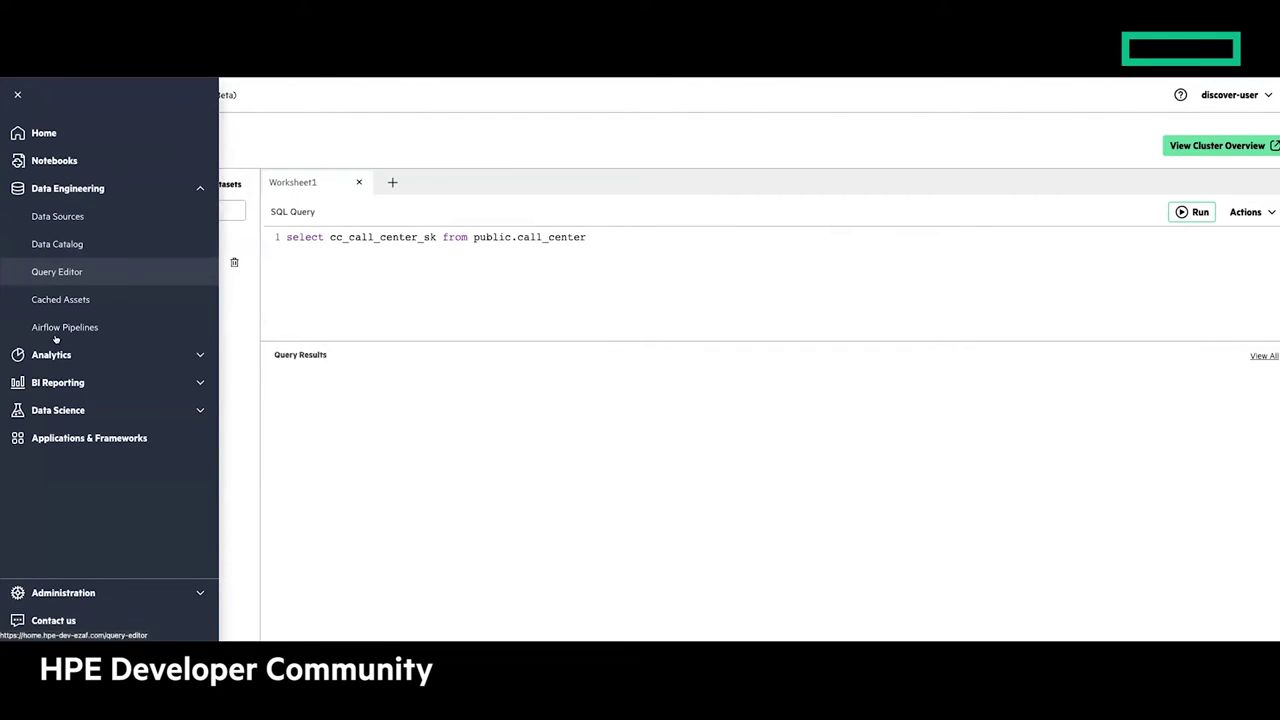
pyautogui.click(55, 354)
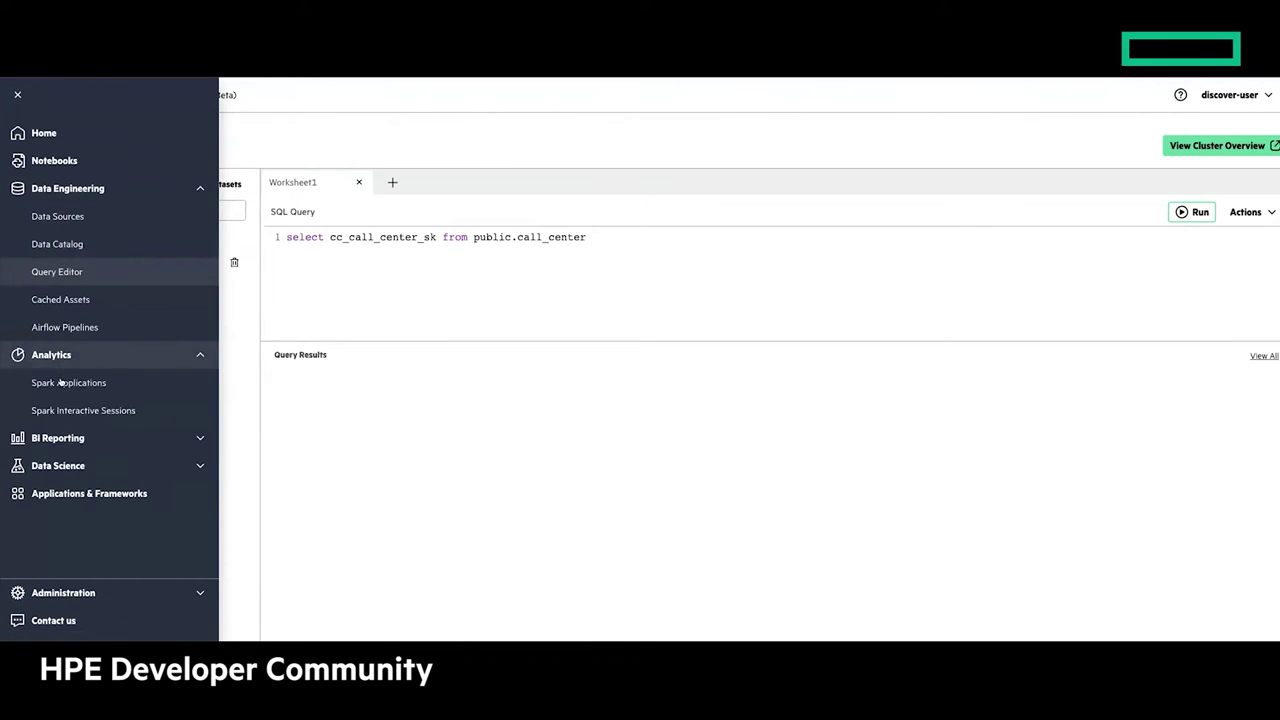
pyautogui.click(62, 381)
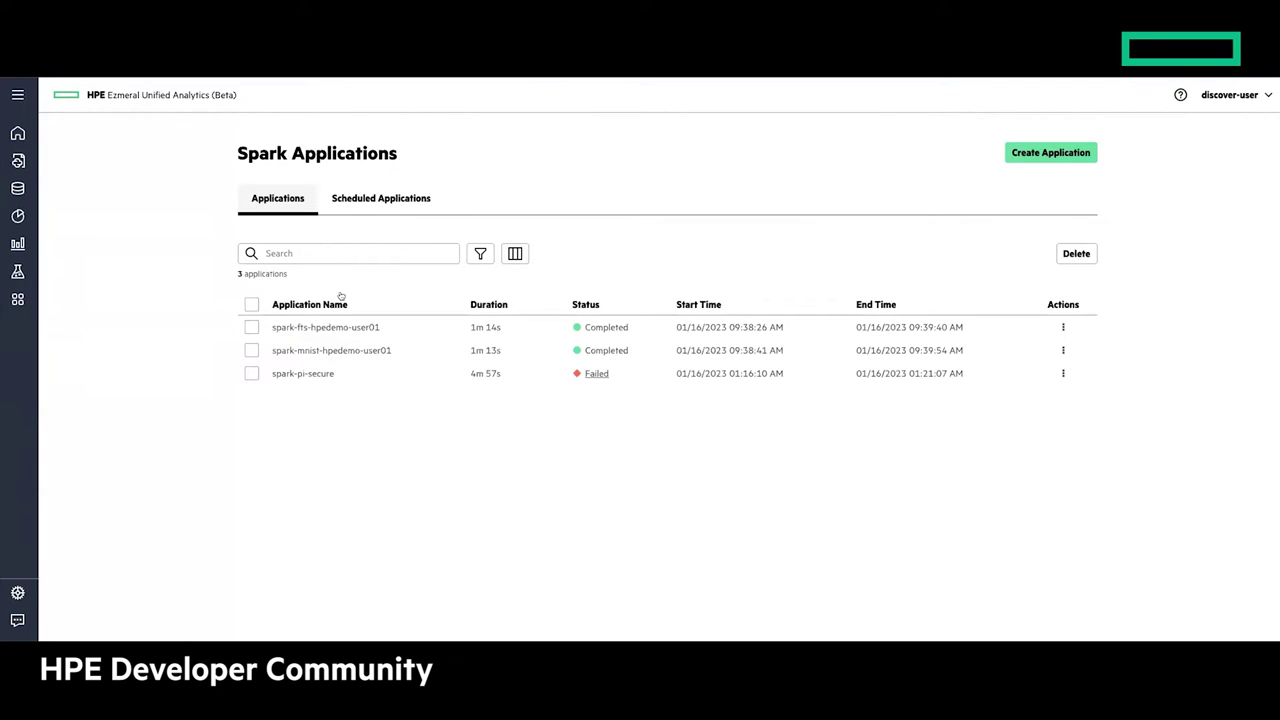
# Start creating a new Spark application named tme1 and advance to its configuration stage
pyautogui.click(1012, 156)
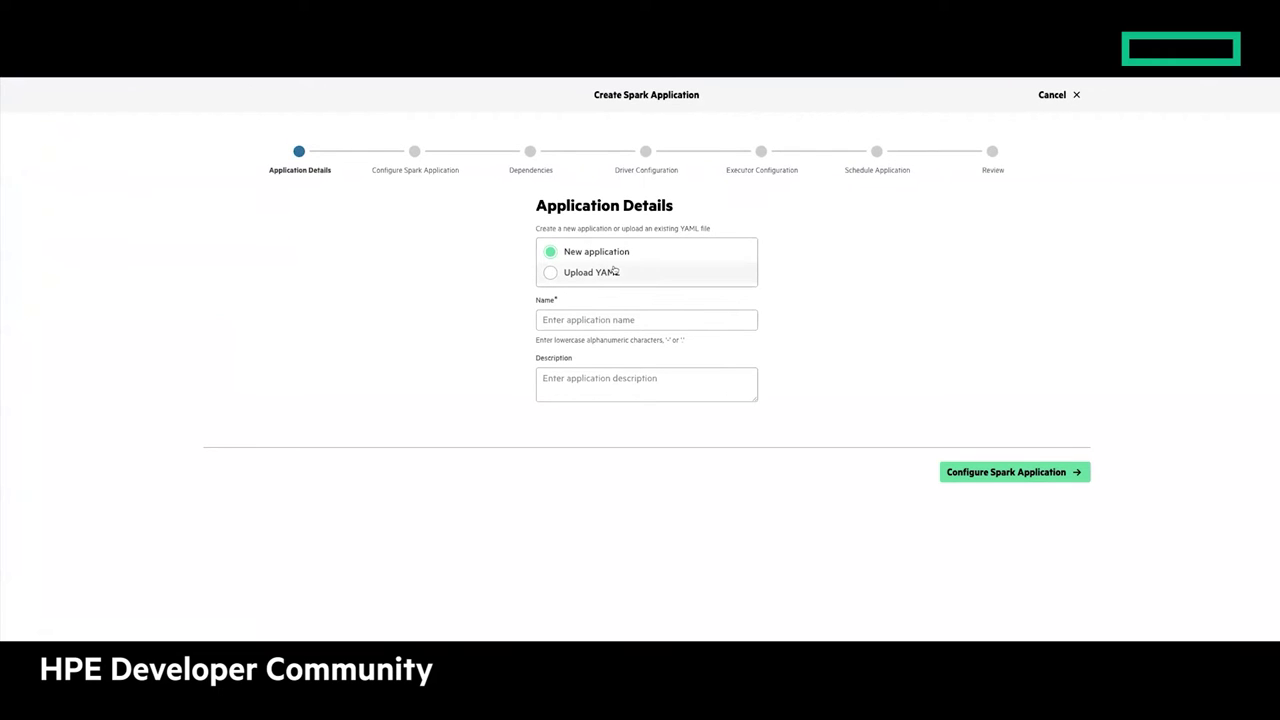
pyautogui.click(987, 471)
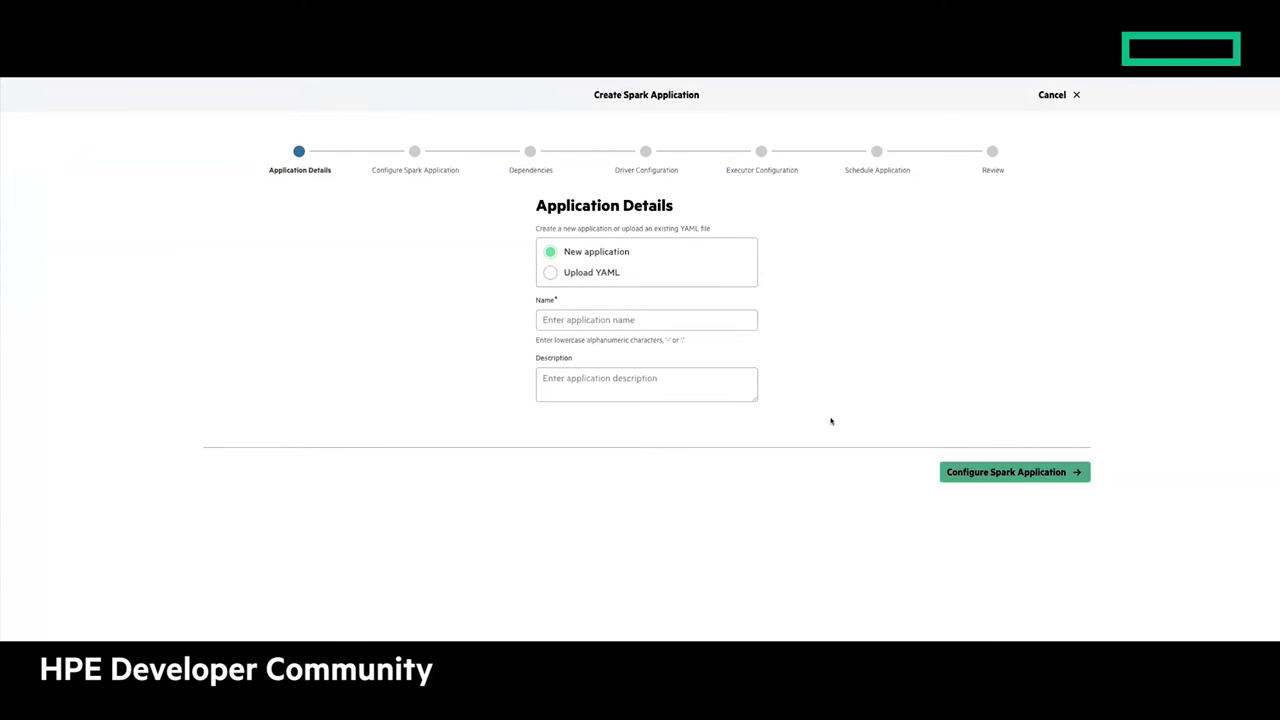
pyautogui.click(604, 320)
pyautogui.write('tme1')
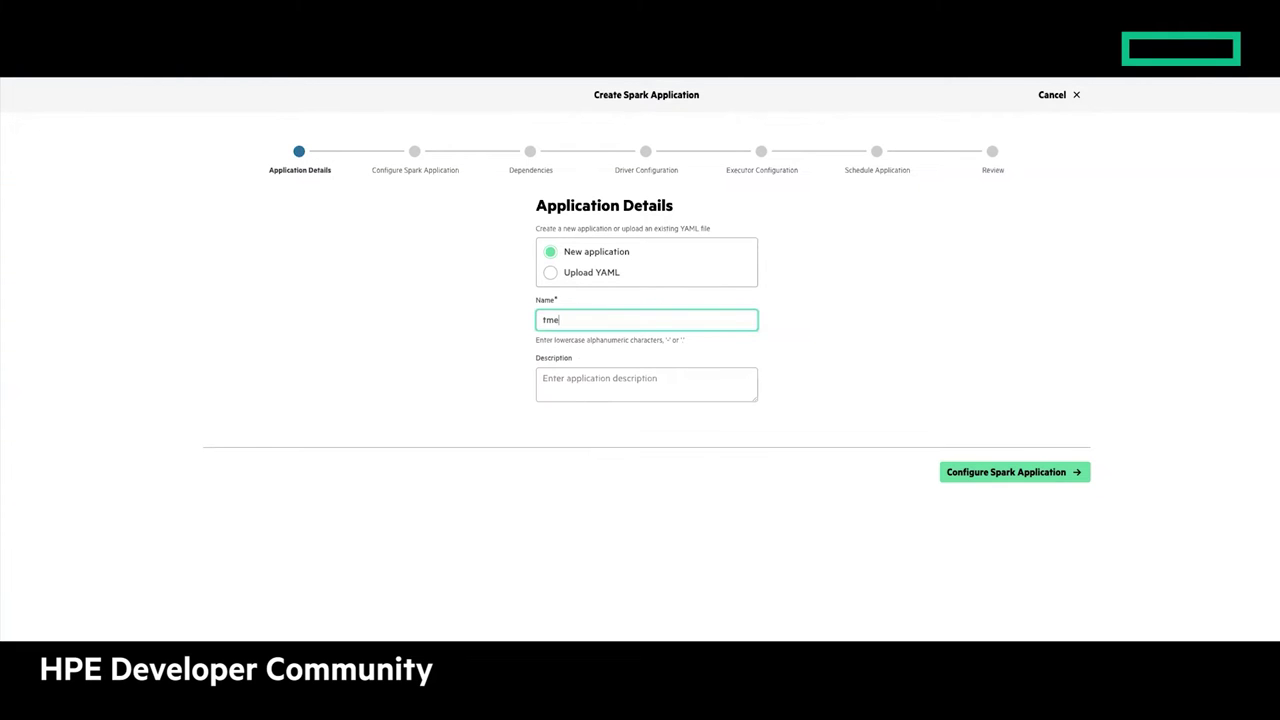
pyautogui.click(986, 471)
# Review the application type and source options for the new Spark application, and cancel the wizard, discarding all entries
pyautogui.click(606, 253)
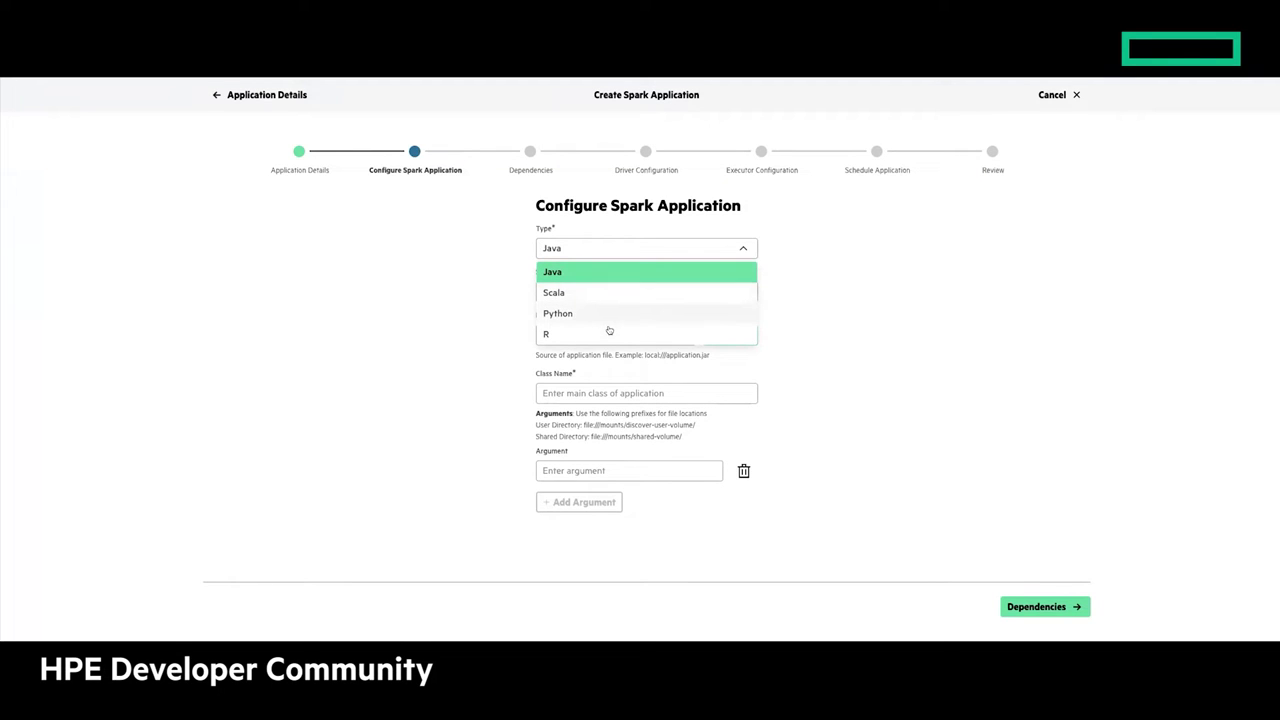
pyautogui.click(832, 349)
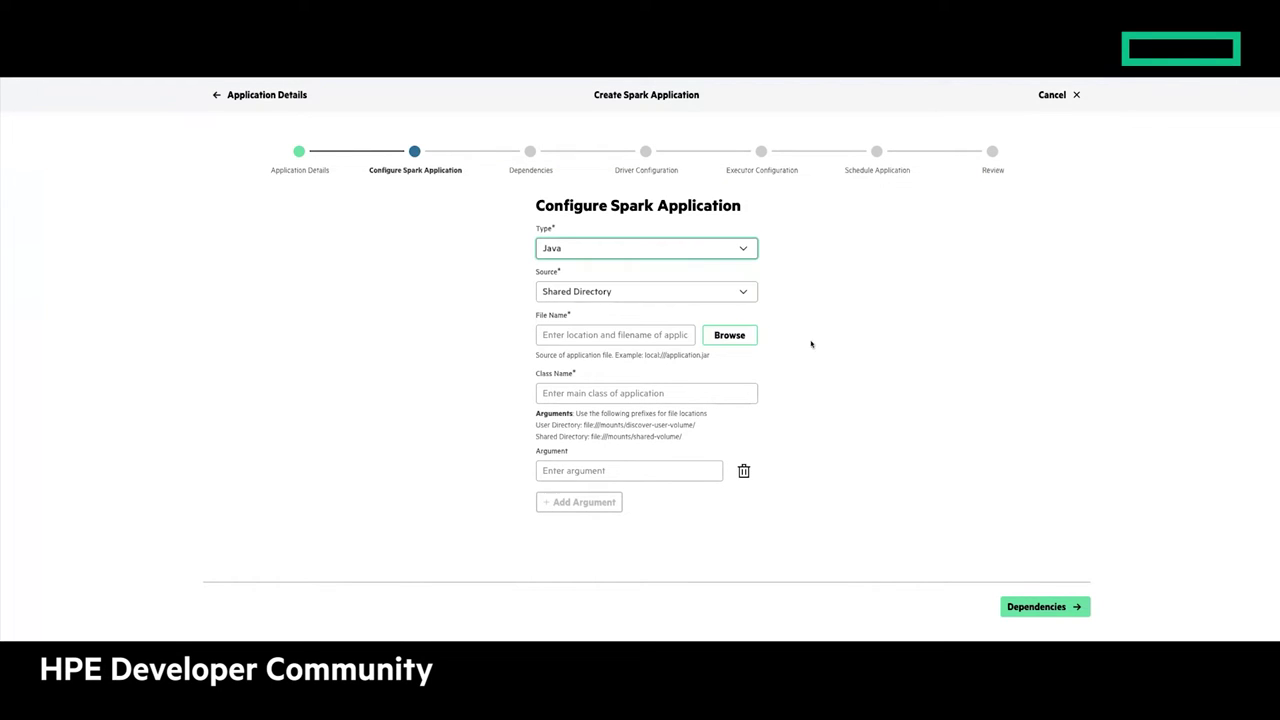
pyautogui.click(737, 294)
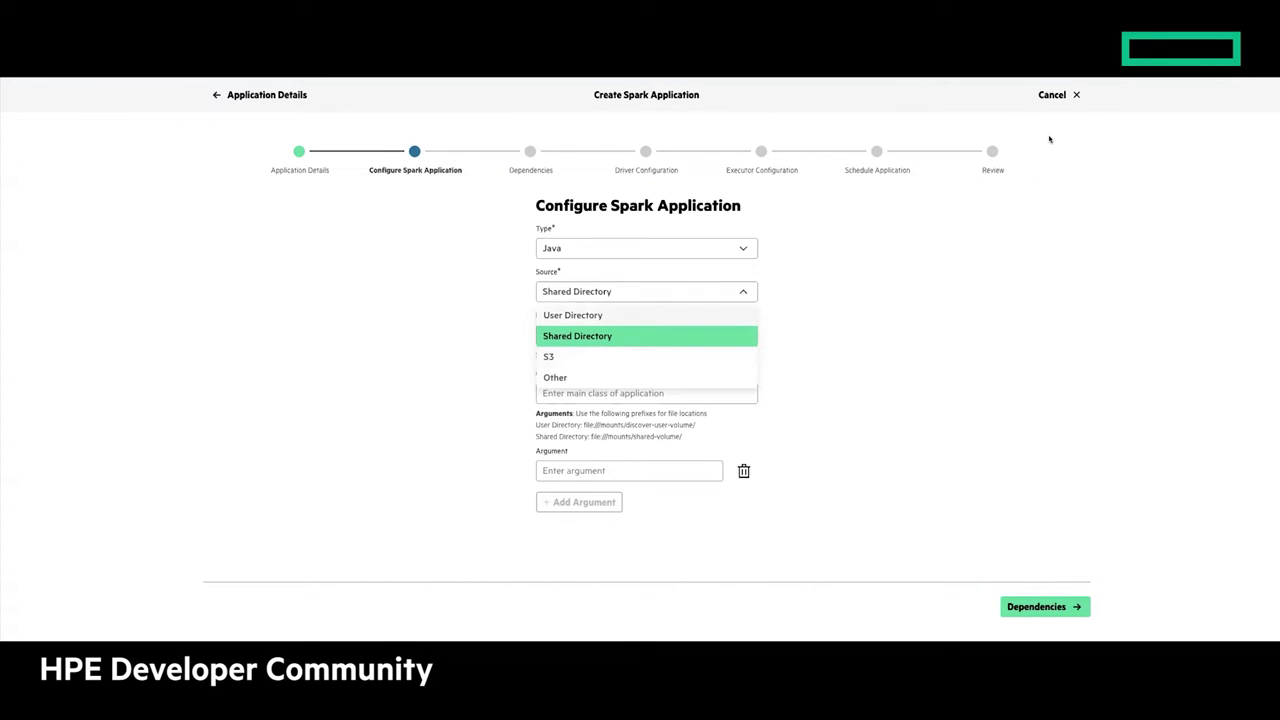
pyautogui.click(1056, 97)
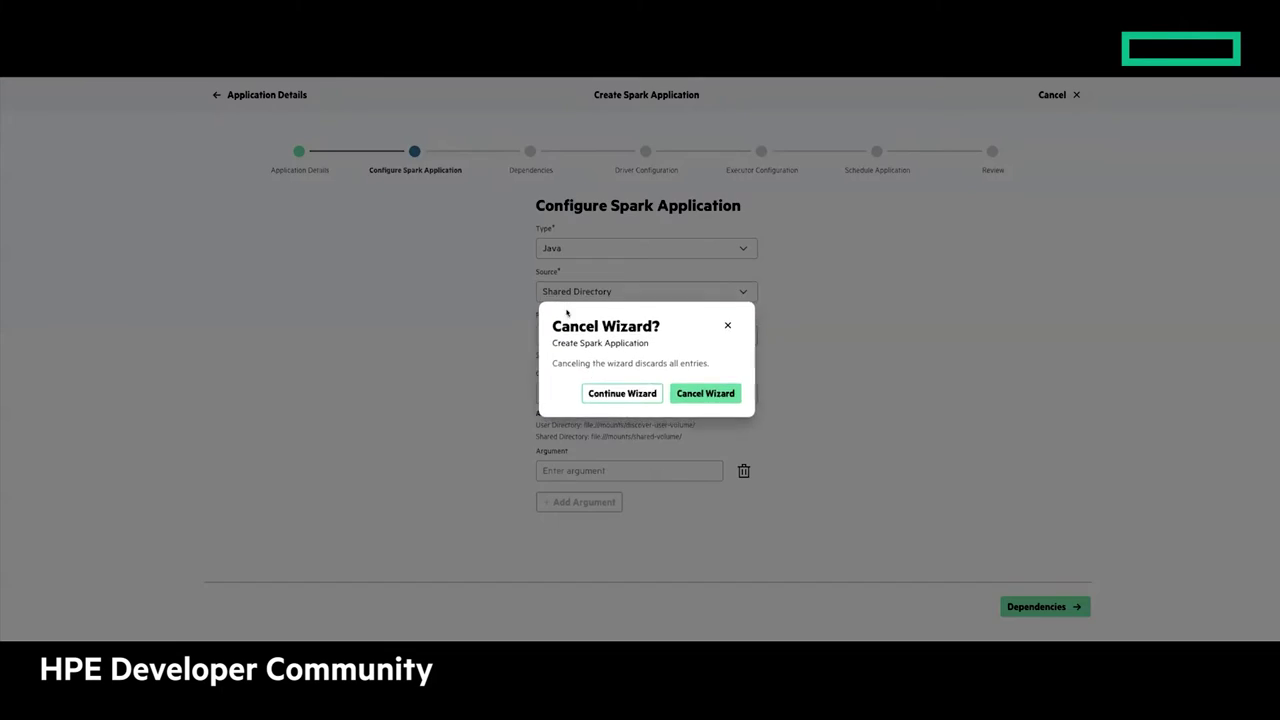
pyautogui.click(706, 394)
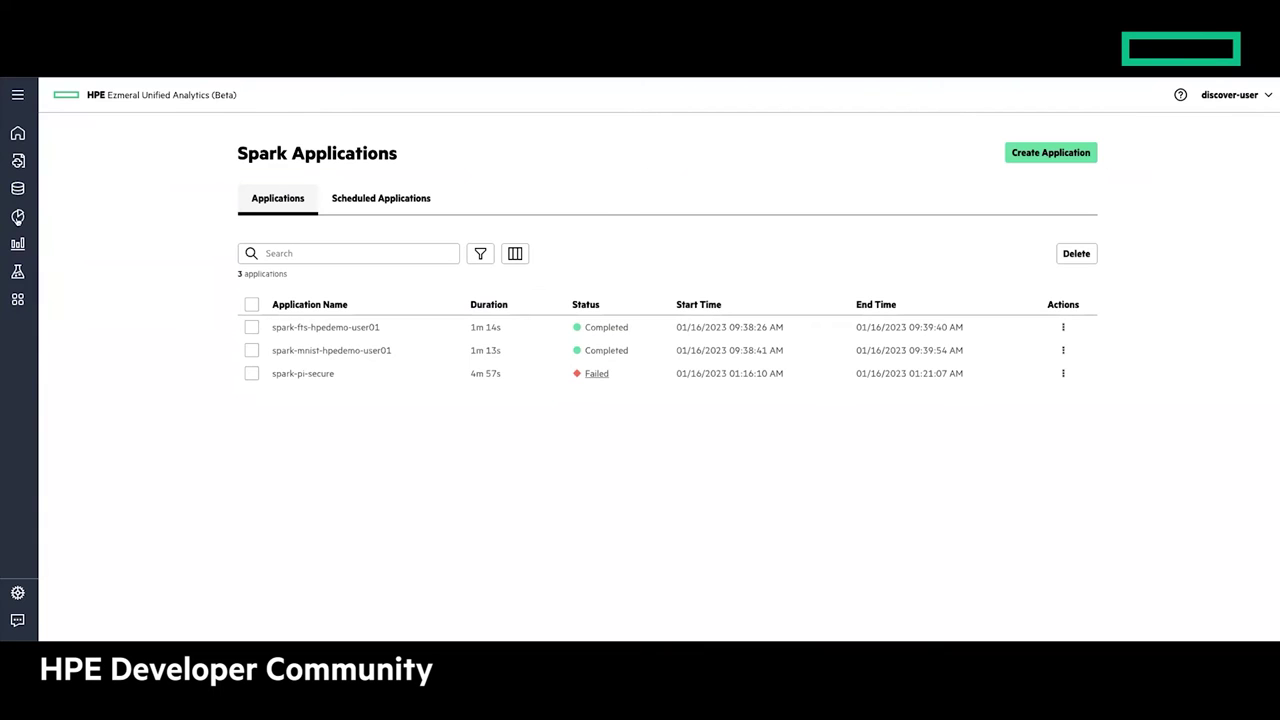
# Open the Spark Interactive Sessions page and launch the BI Reporting dashboards
pyautogui.click(18, 244)
pyautogui.click(58, 216)
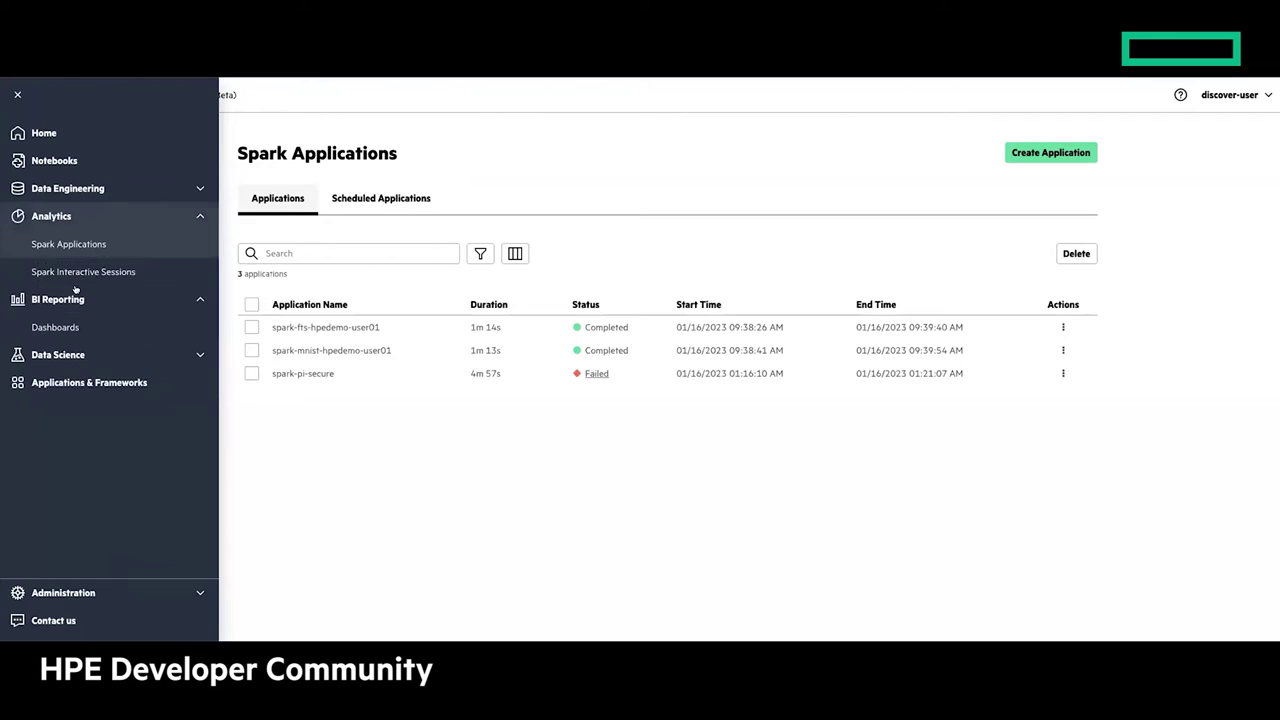
pyautogui.click(88, 273)
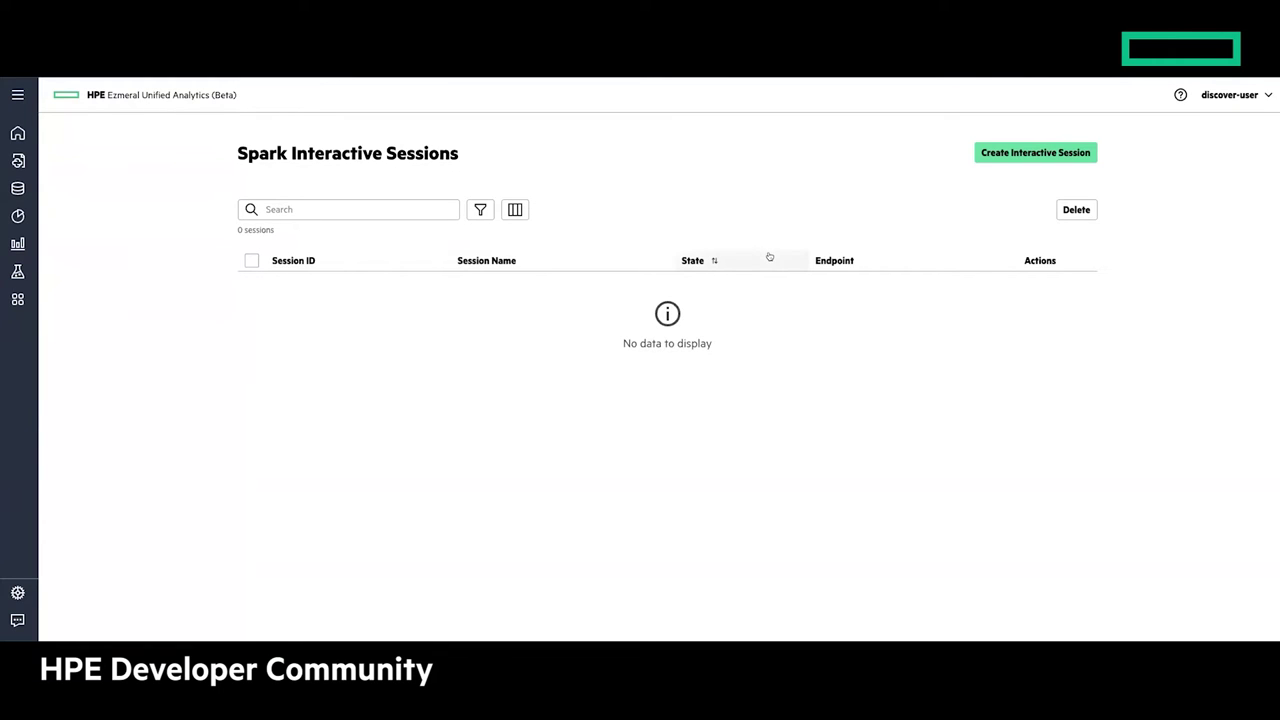
pyautogui.click(18, 243)
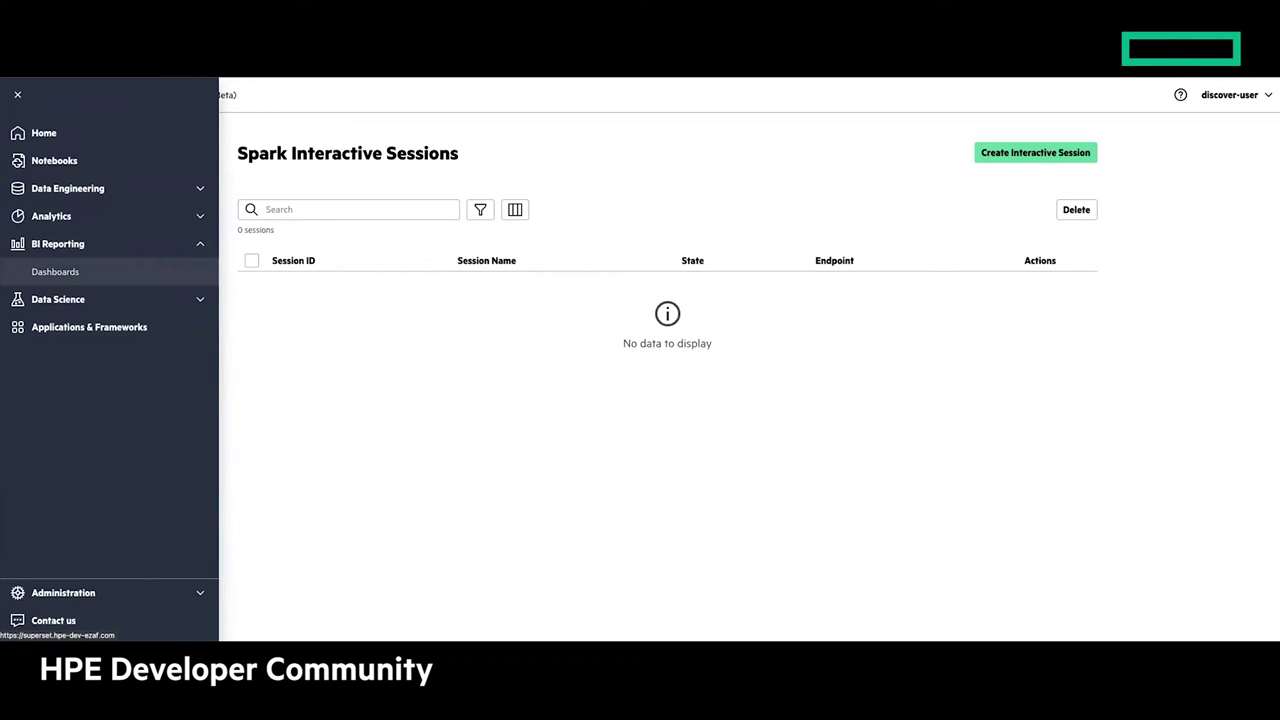
pyautogui.click(67, 272)
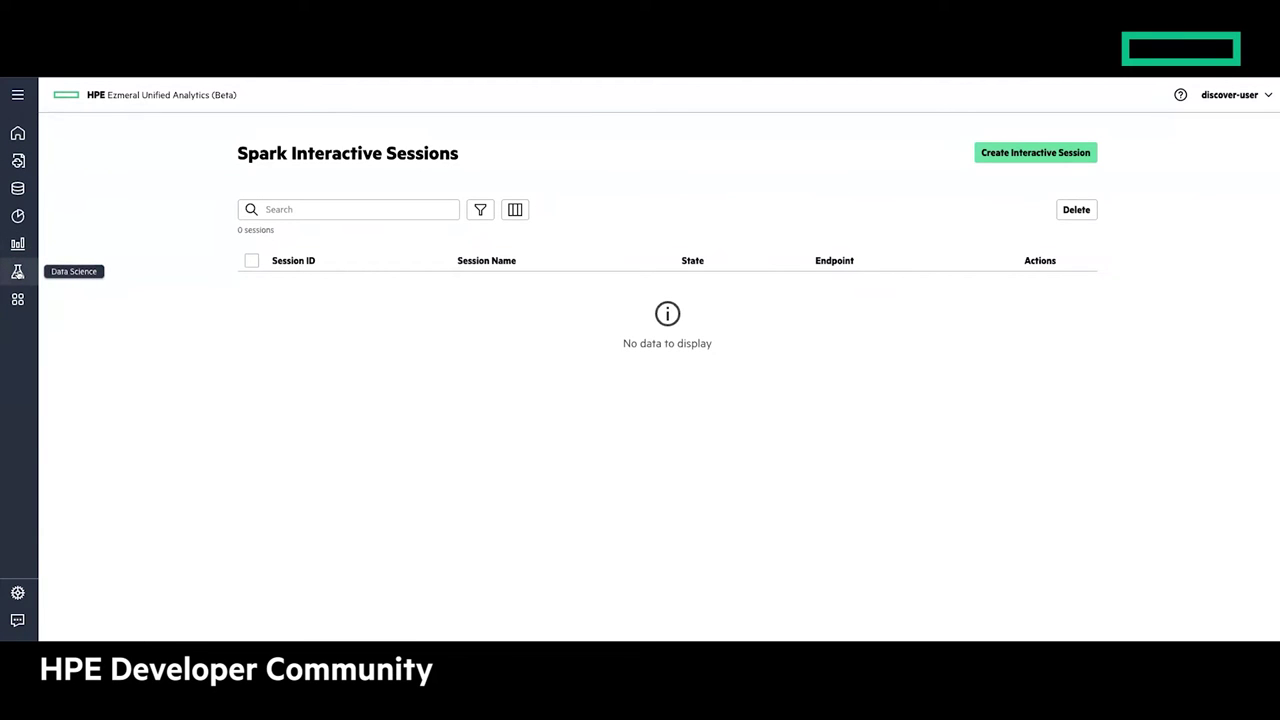
# View Kubeflow's pipelines, notebooks and models pages, and open the Applications & Frameworks overview in Unified Analytics
pyautogui.click(18, 272)
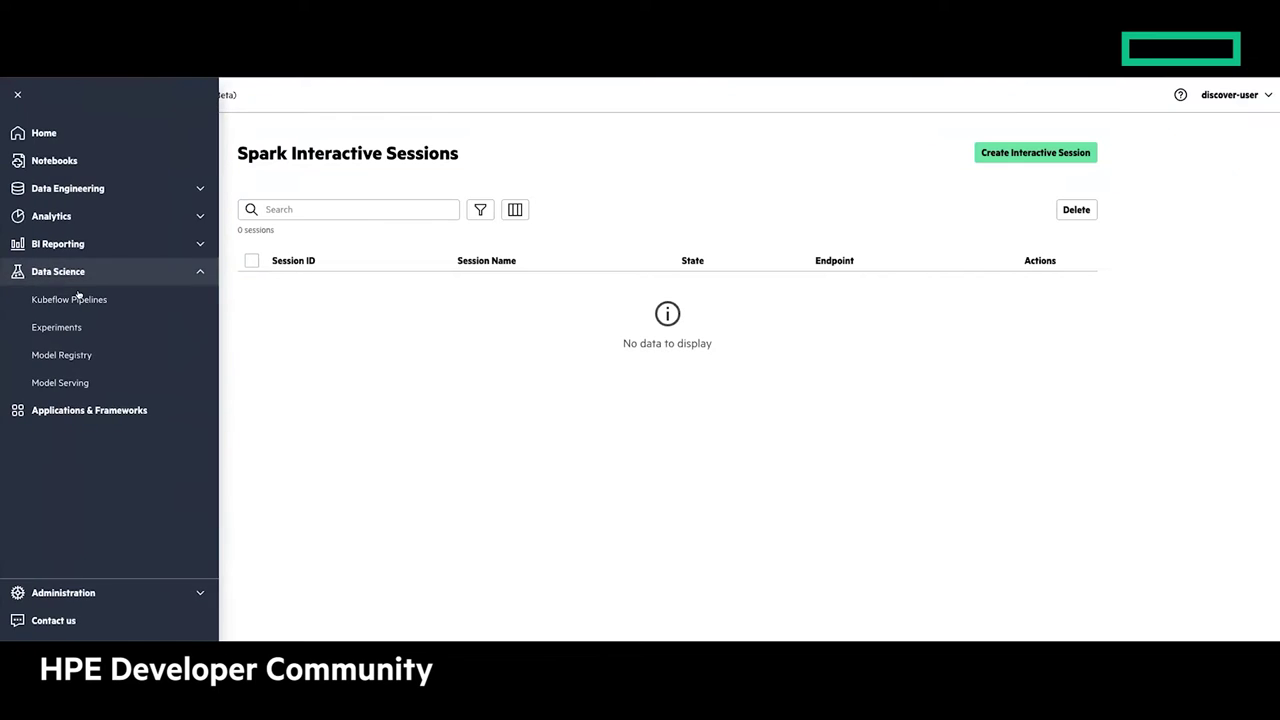
pyautogui.click(69, 299)
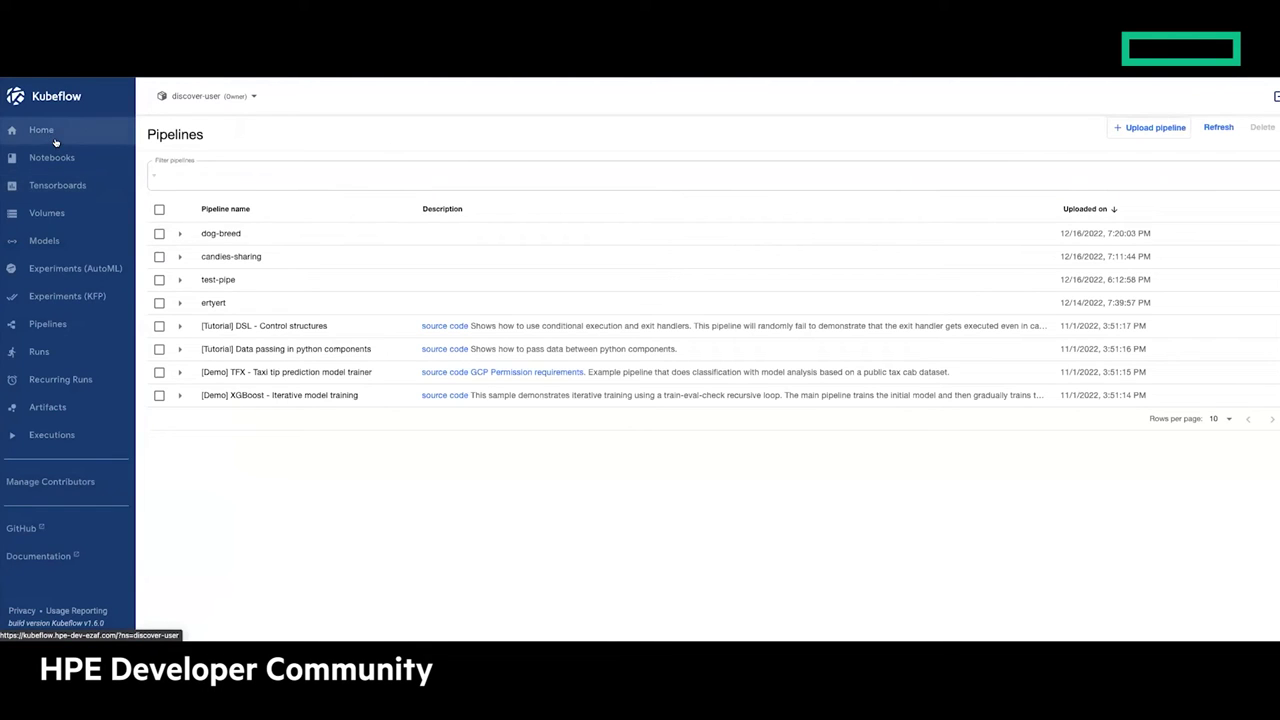
pyautogui.click(53, 158)
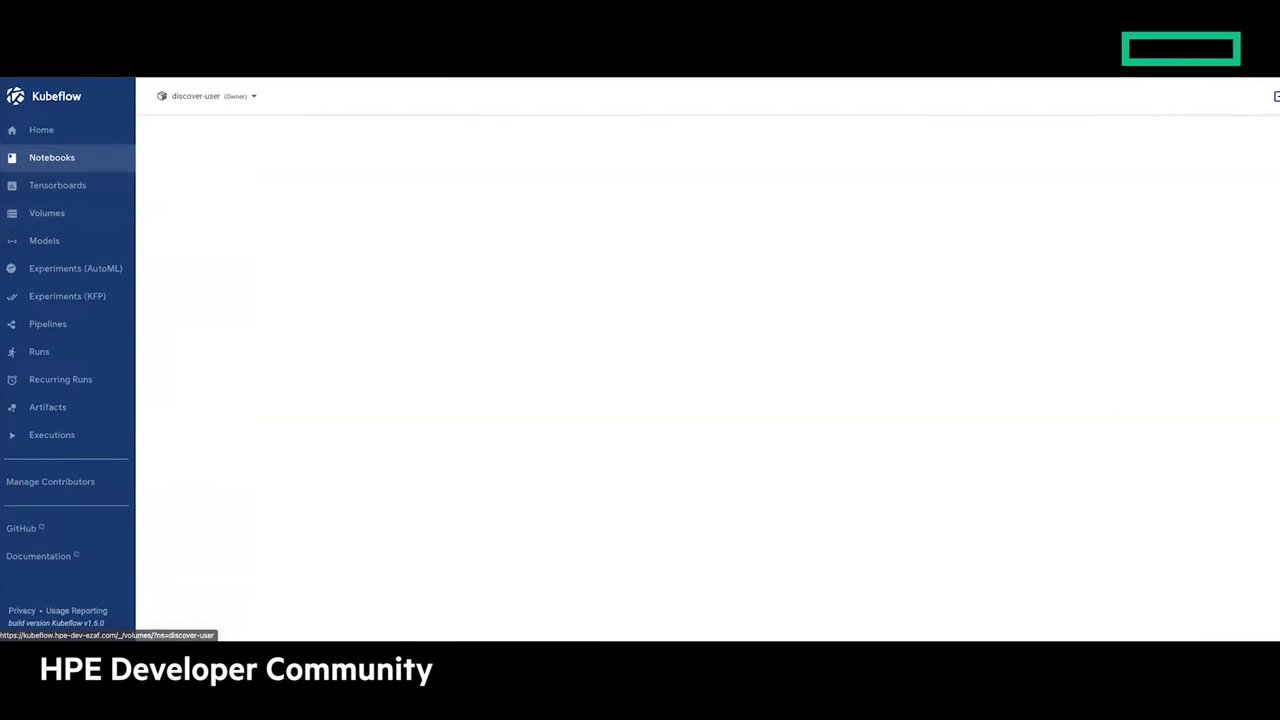
pyautogui.click(40, 241)
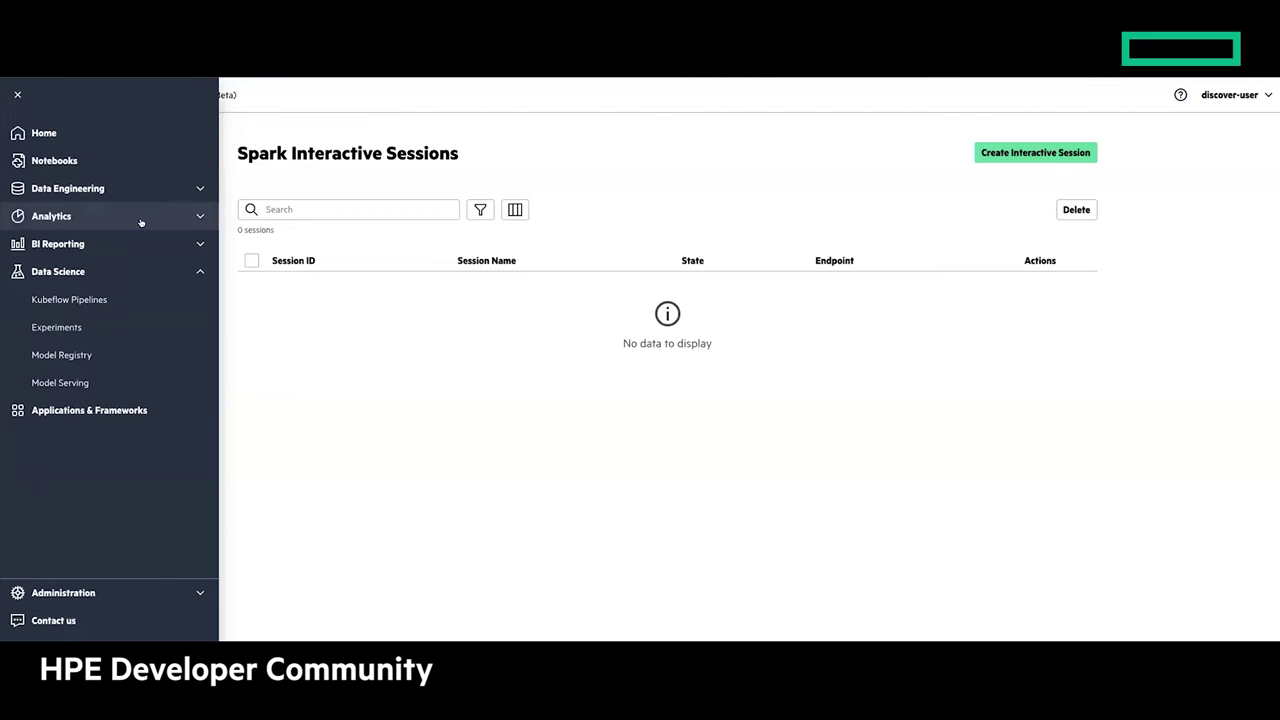
pyautogui.click(89, 410)
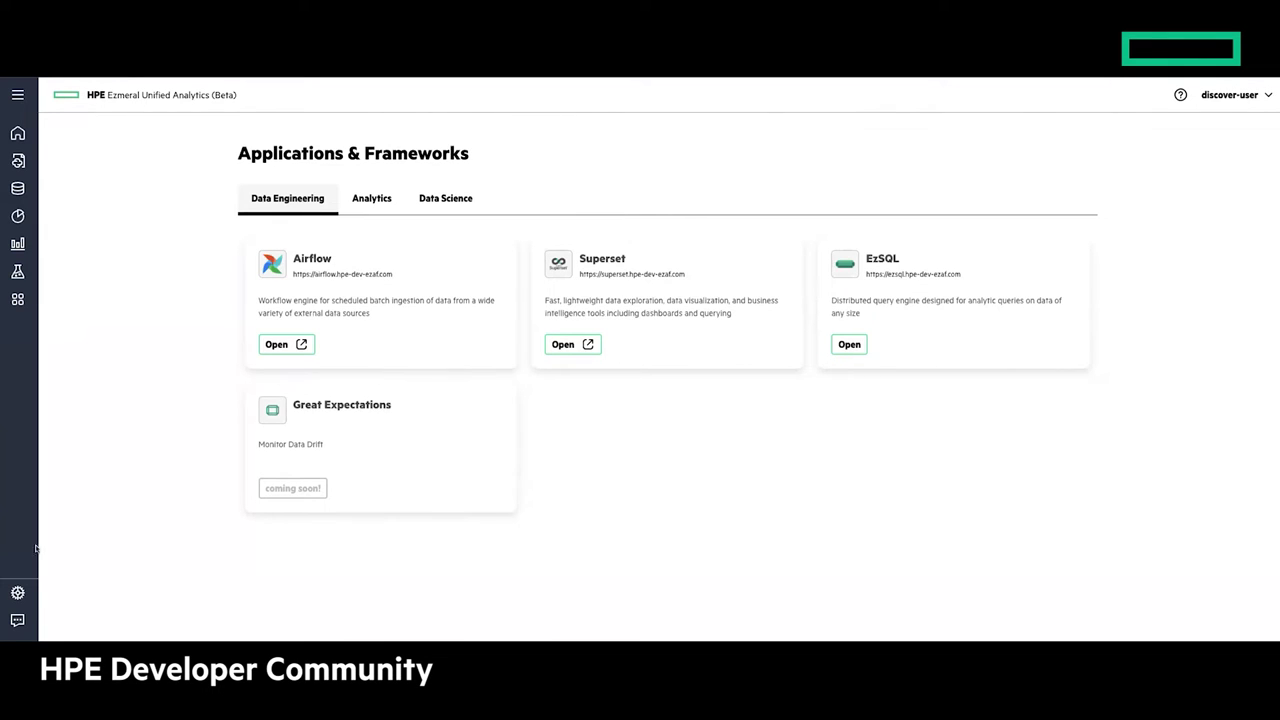
# Browse the demodf.cluster.com data fabric down to /projects/lung-disease/smart-diagnosis and return to its root folder
pyautogui.click(18, 592)
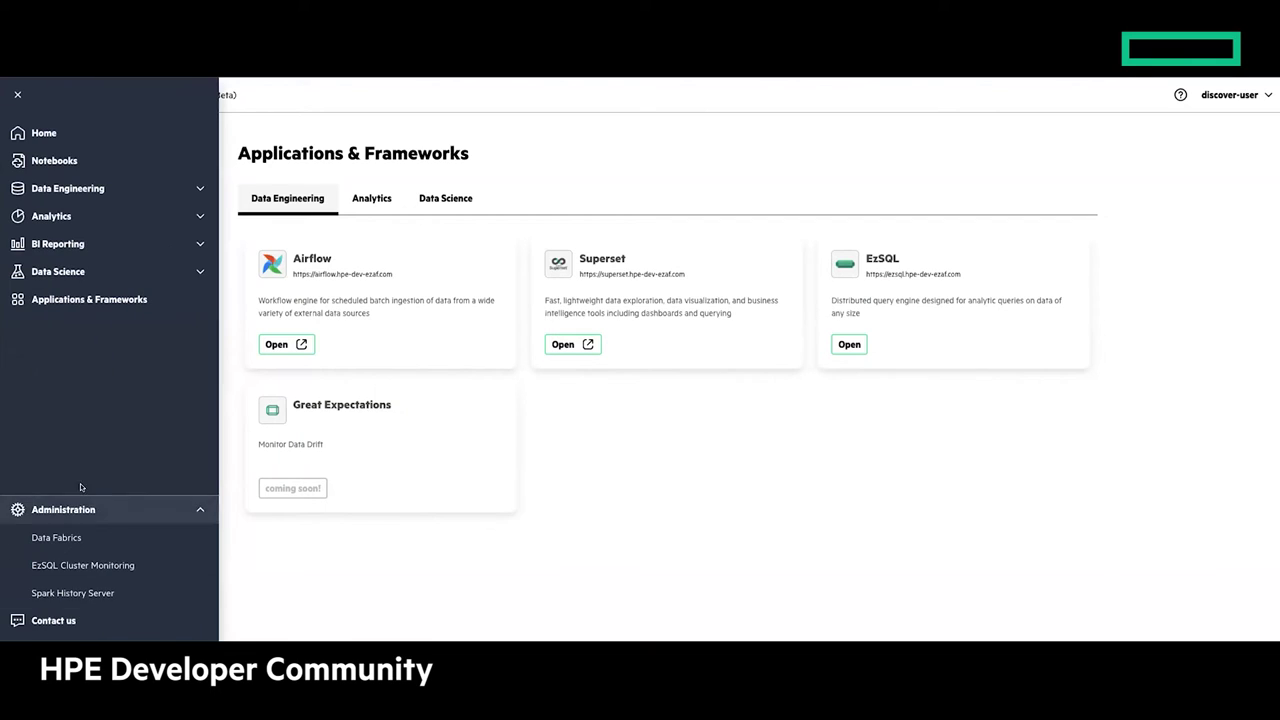
pyautogui.click(68, 537)
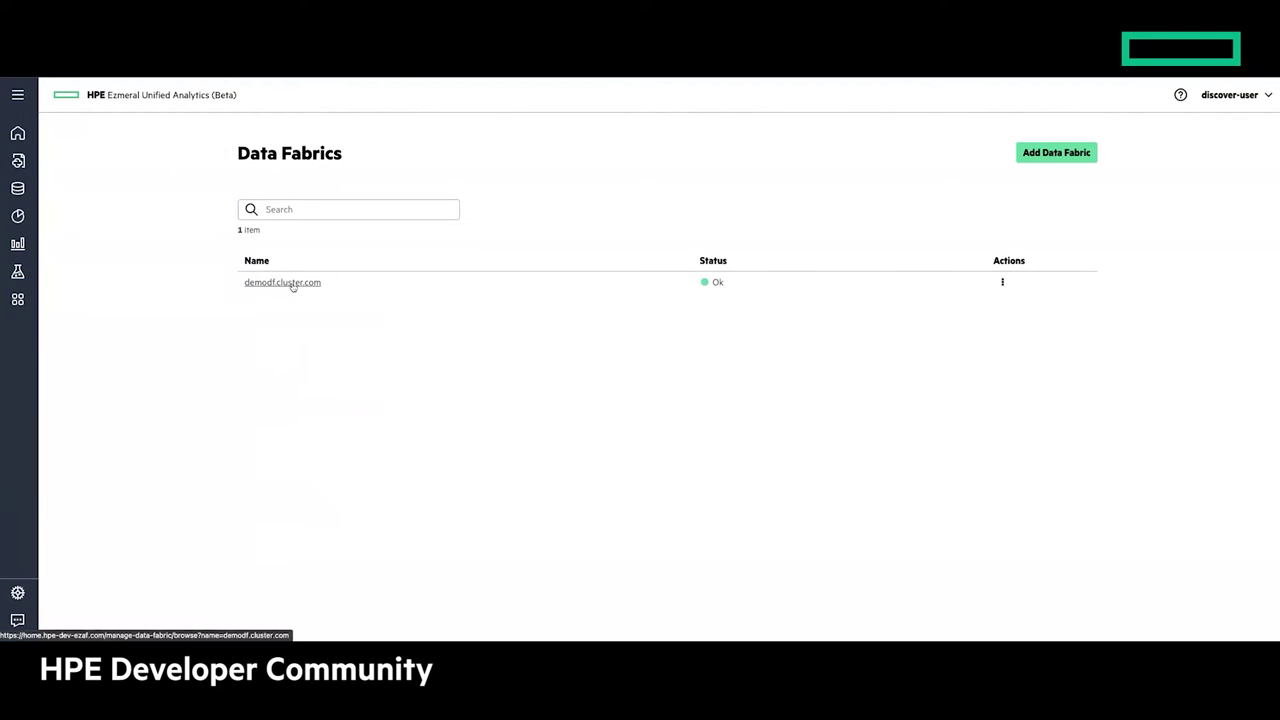
pyautogui.click(290, 283)
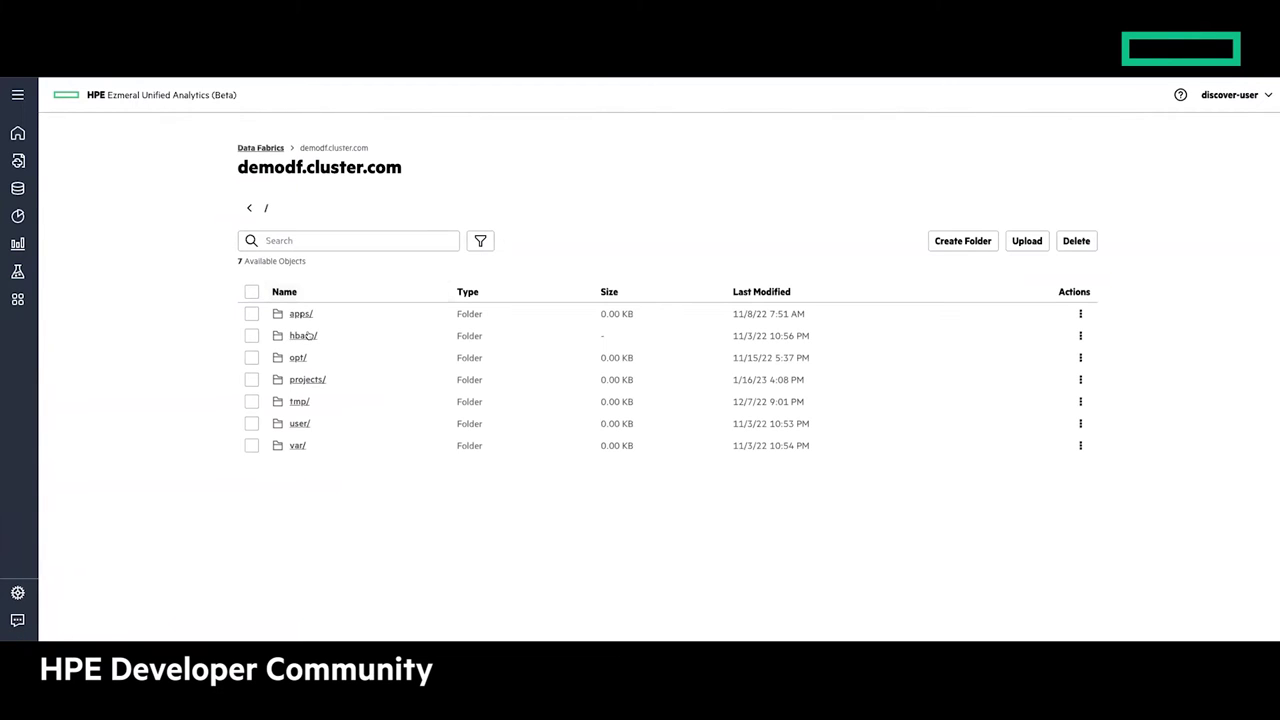
pyautogui.click(303, 382)
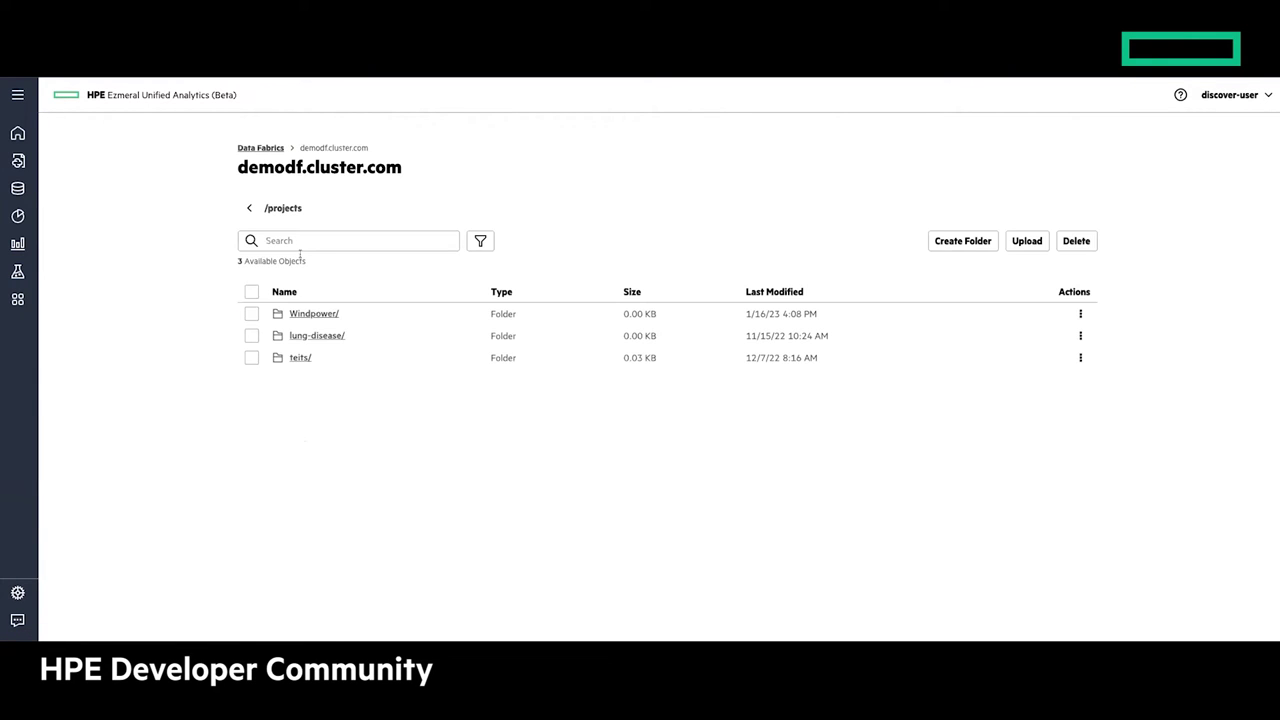
pyautogui.click(314, 336)
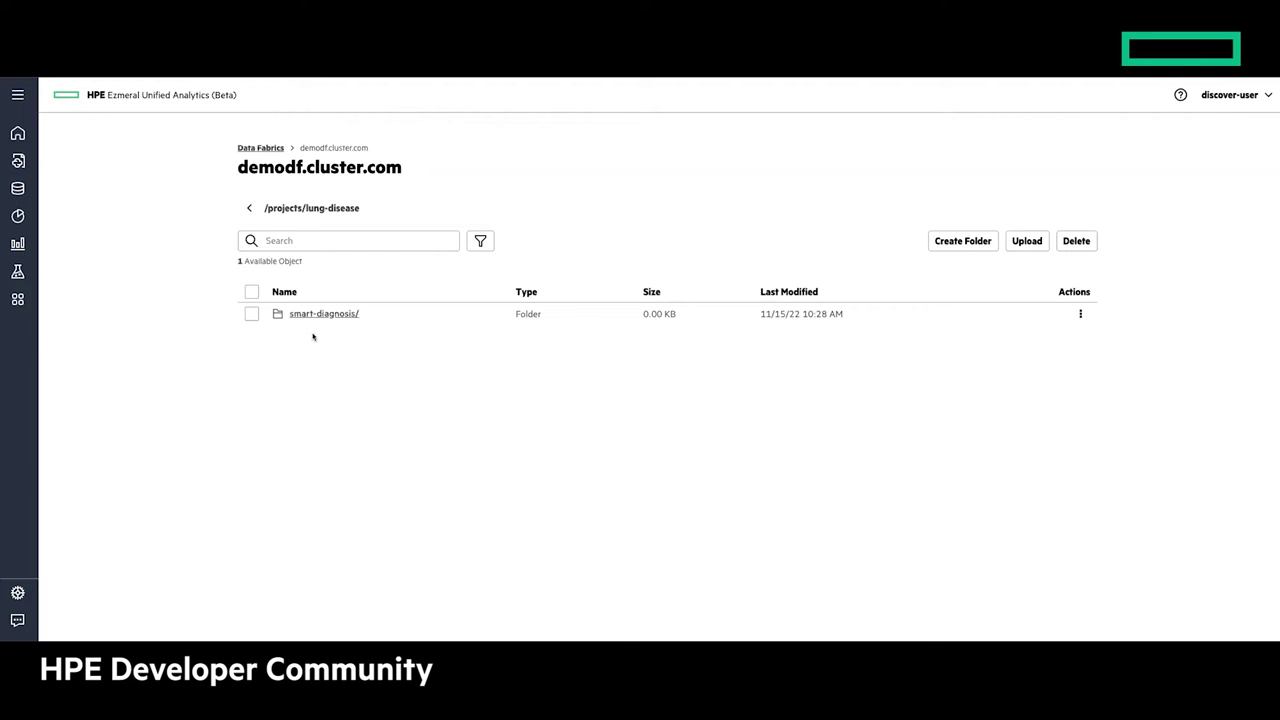
pyautogui.click(324, 314)
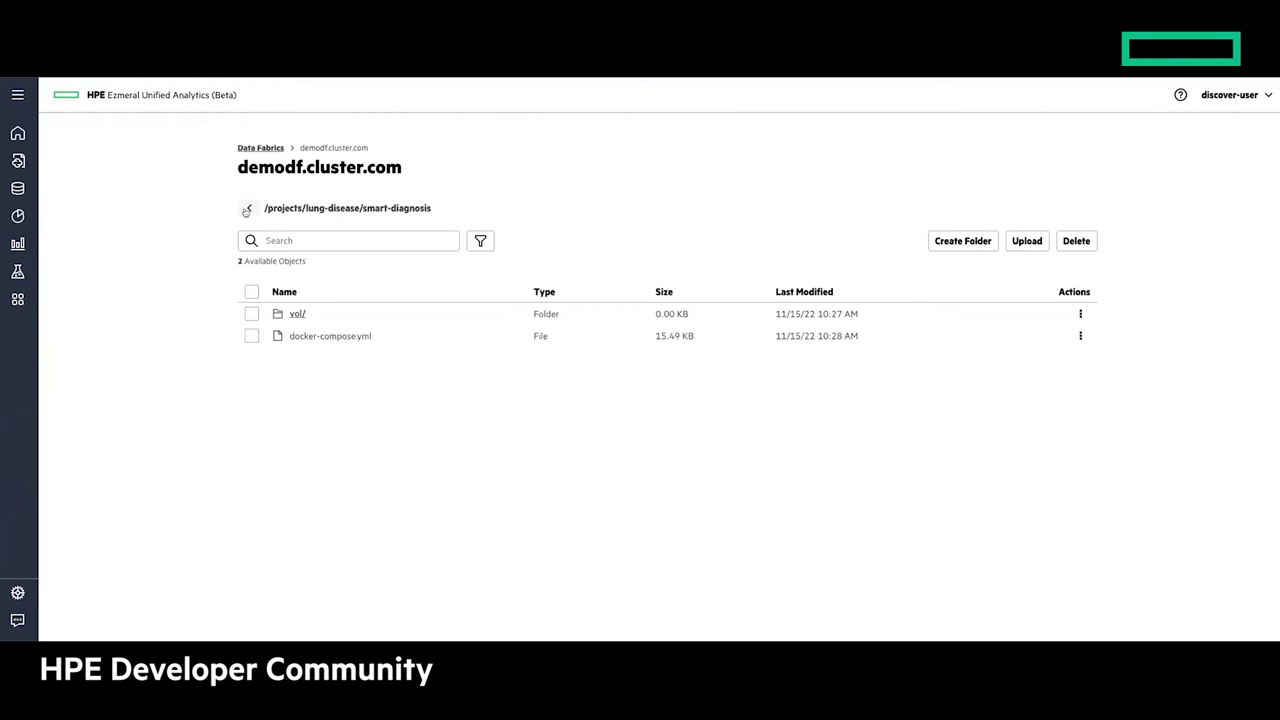
pyautogui.click(246, 210)
pyautogui.click(246, 210)
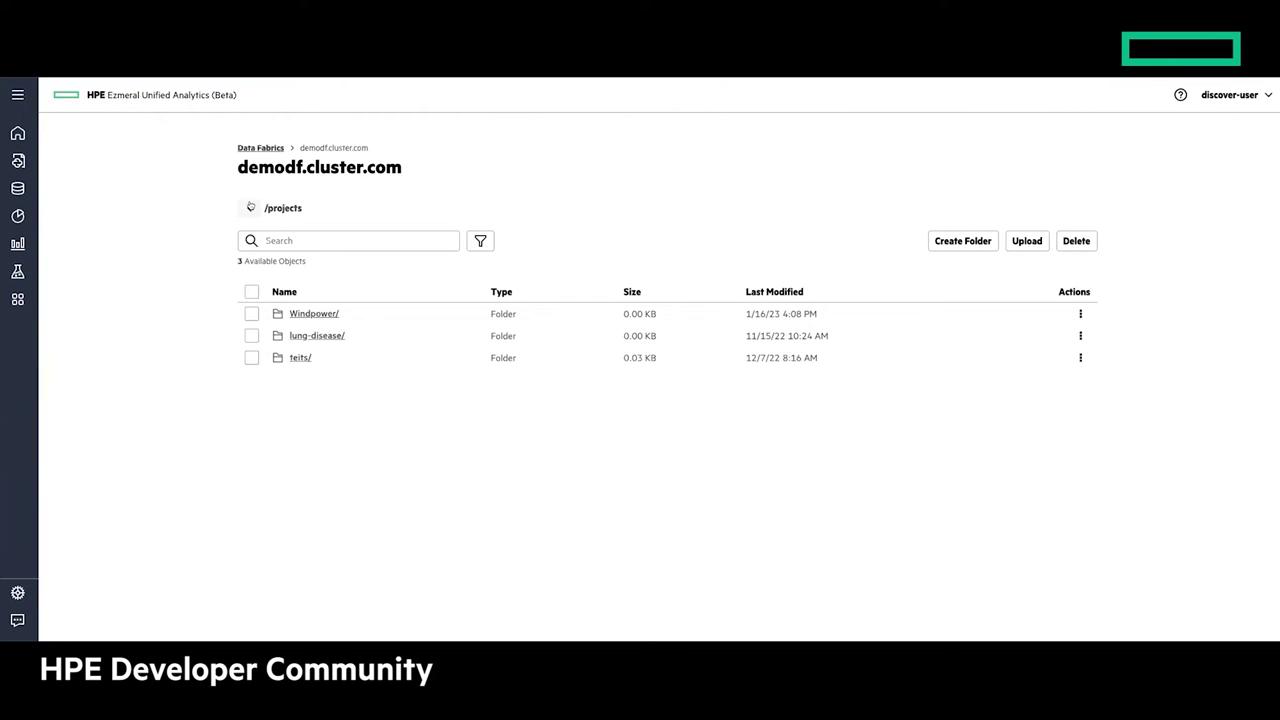
pyautogui.click(246, 210)
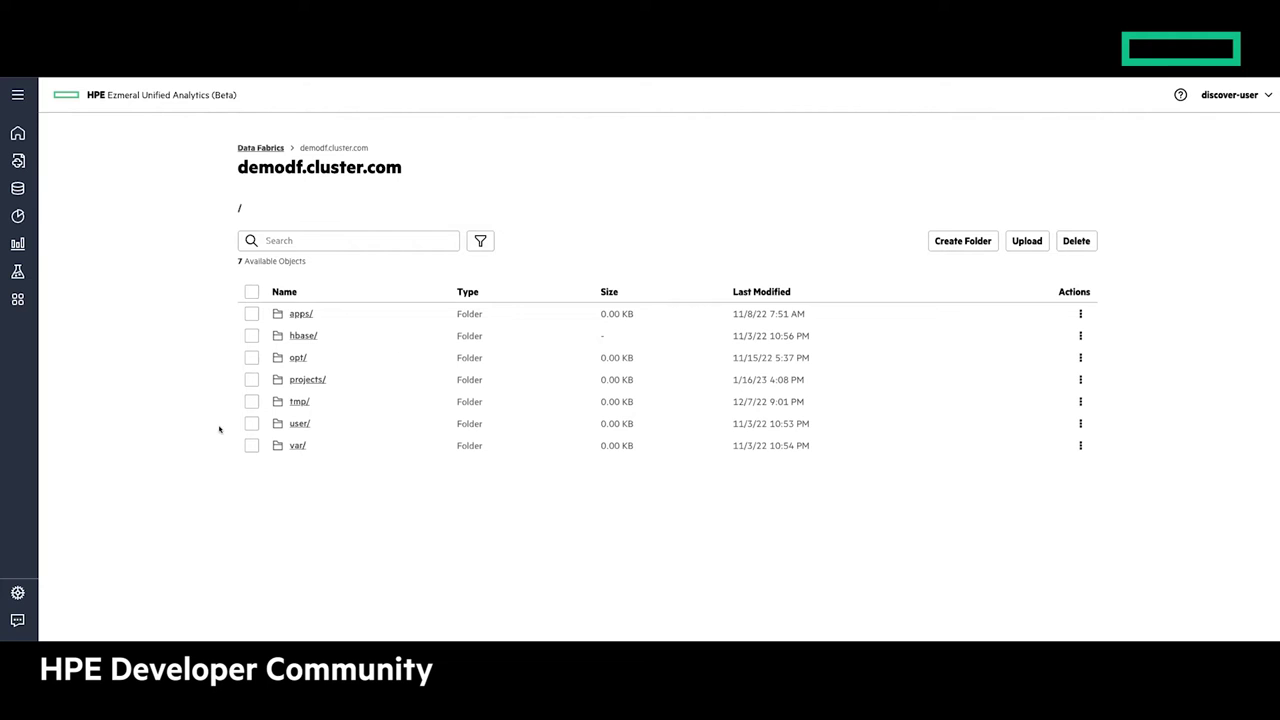
# Go back to the Data Fabrics list, inspect the form for adding a data fabric, and close it without entering anything
pyautogui.click(17, 592)
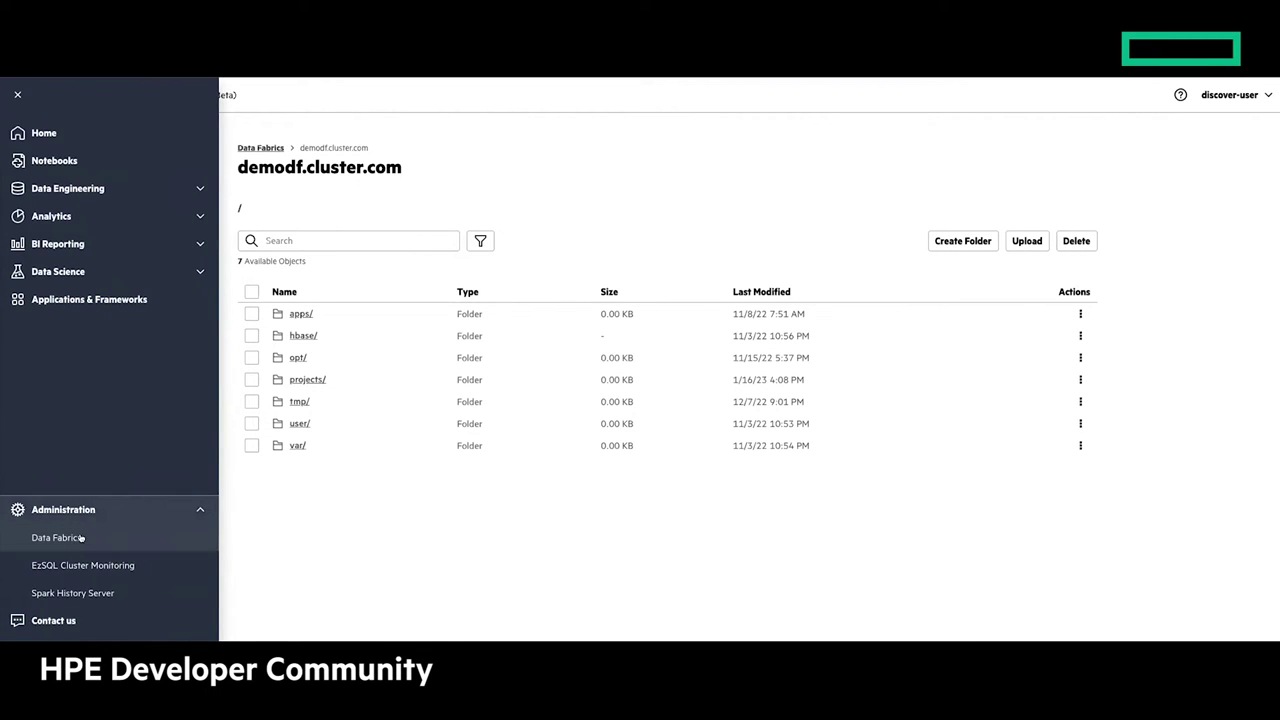
pyautogui.click(81, 539)
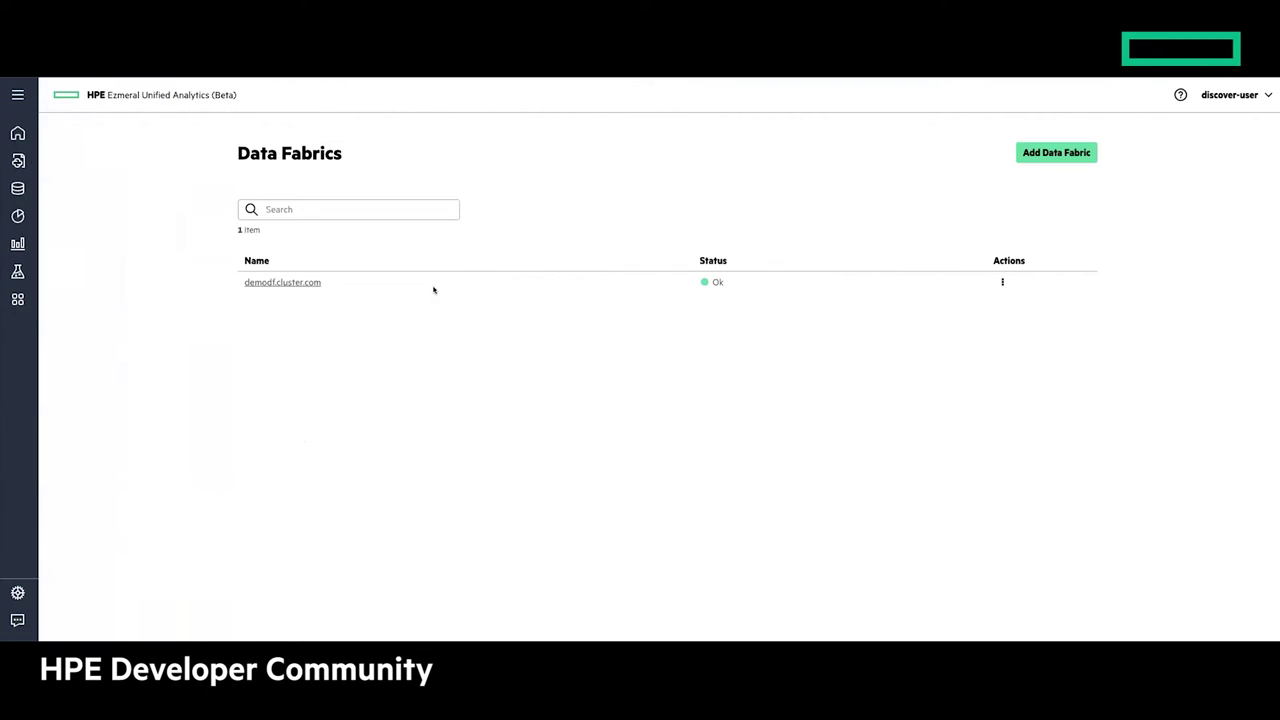
pyautogui.click(1052, 155)
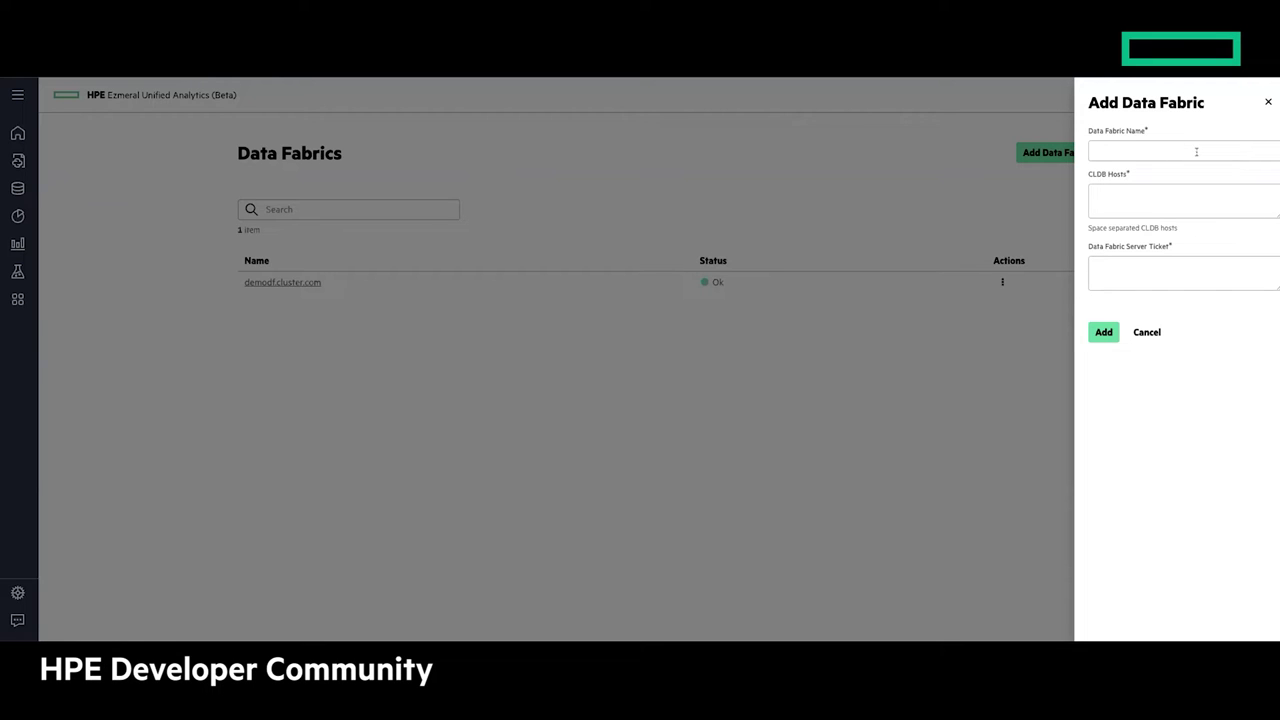
pyautogui.click(1268, 103)
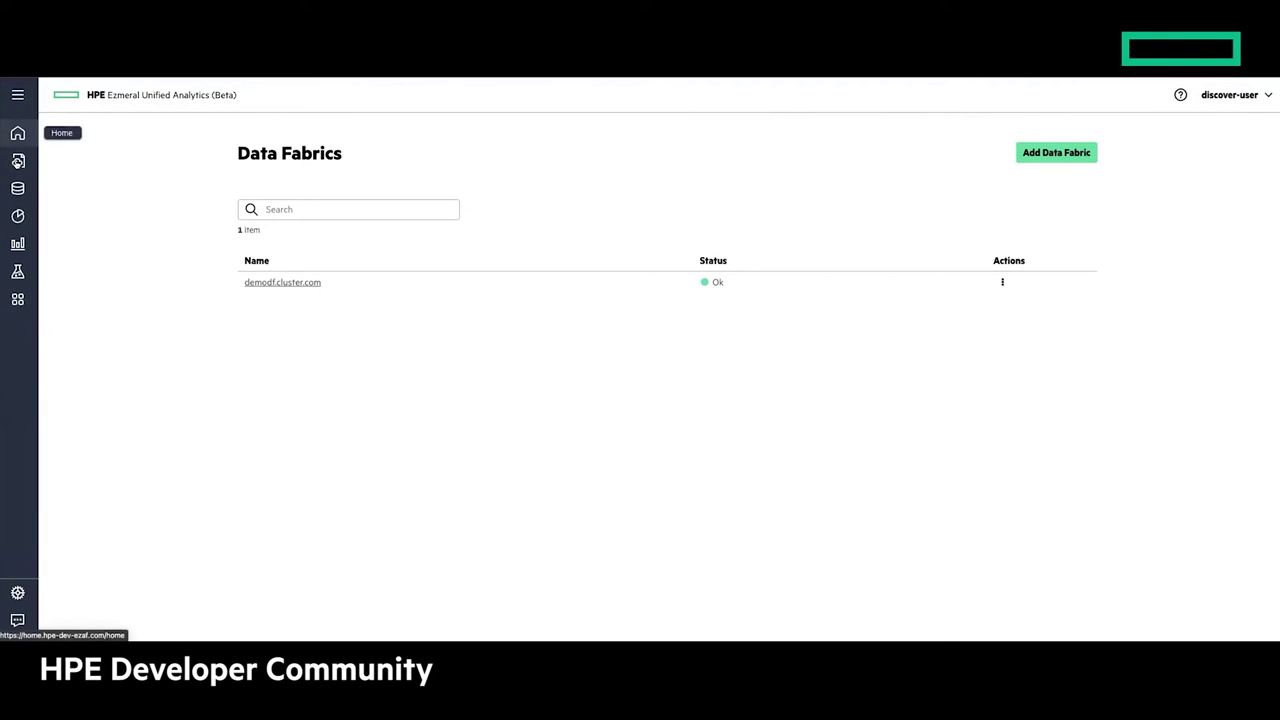
# Open the notebooks and review e2e-ktib-tf-kserve-with-trainingdata-prepared-by-spark from its storage parameters to the Katib experiment definition
pyautogui.click(18, 162)
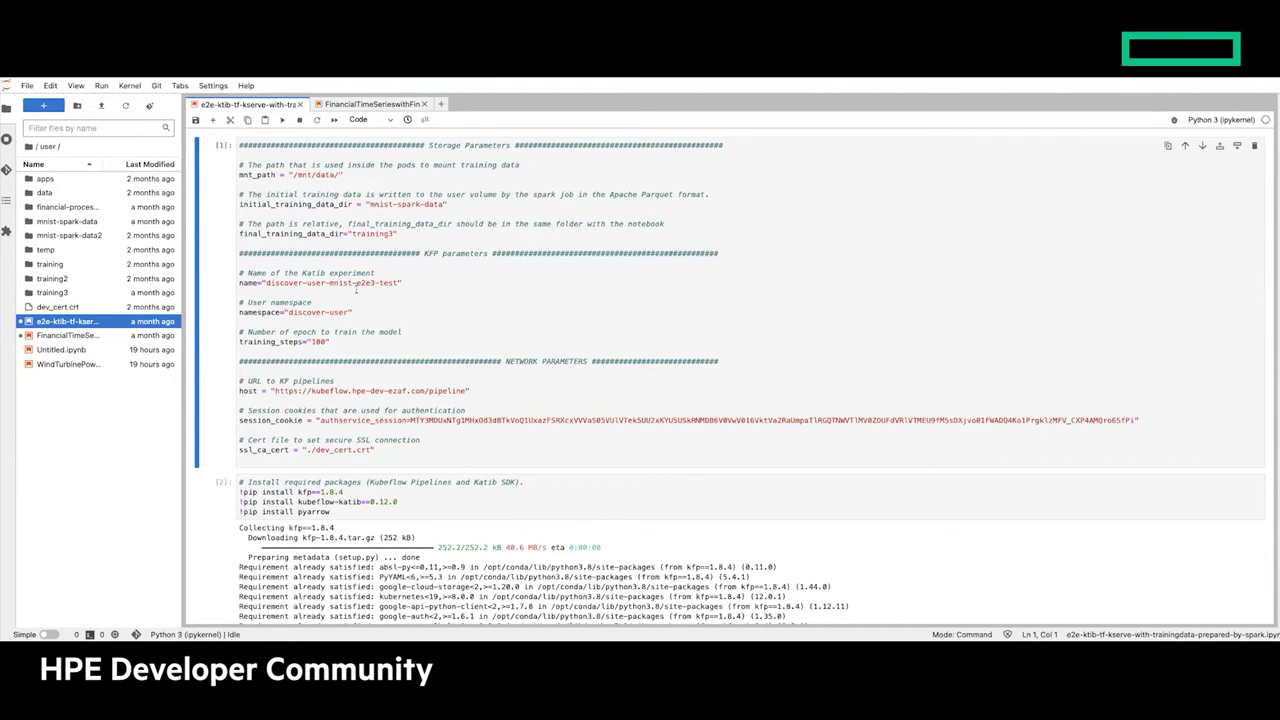
pyautogui.scroll(-8, 356, 287)
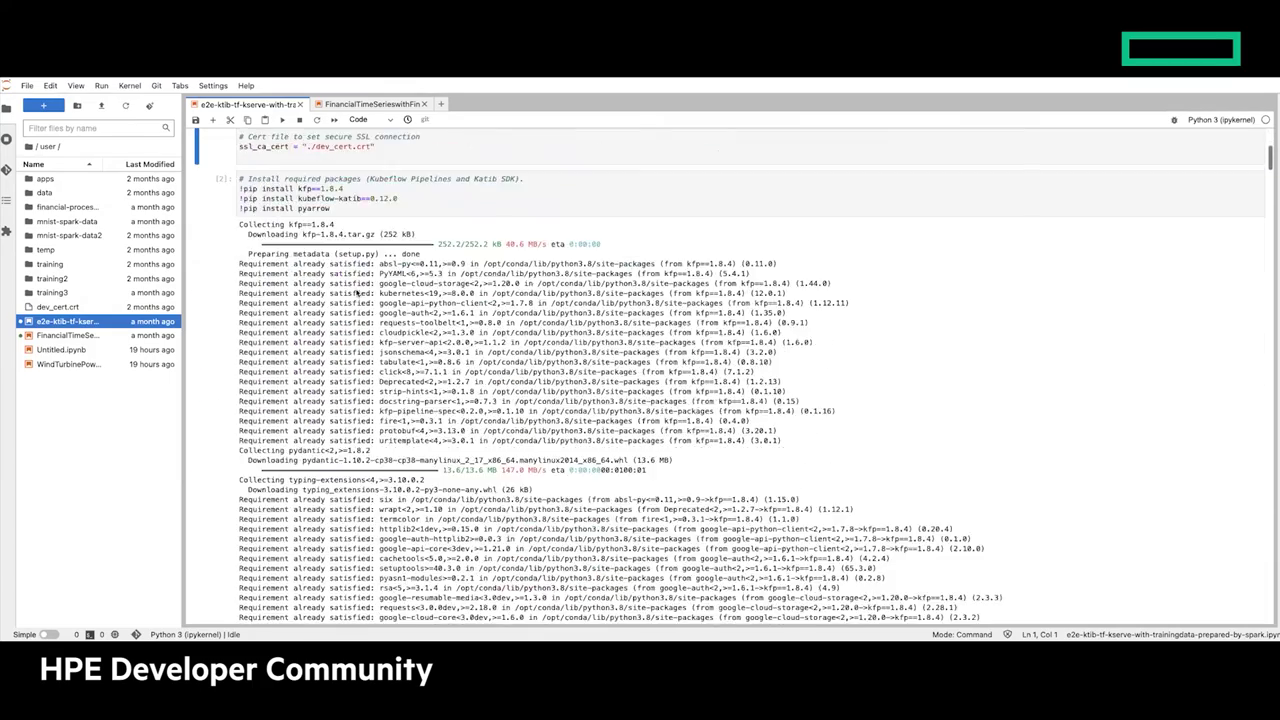
pyautogui.scroll(-6, 356, 290)
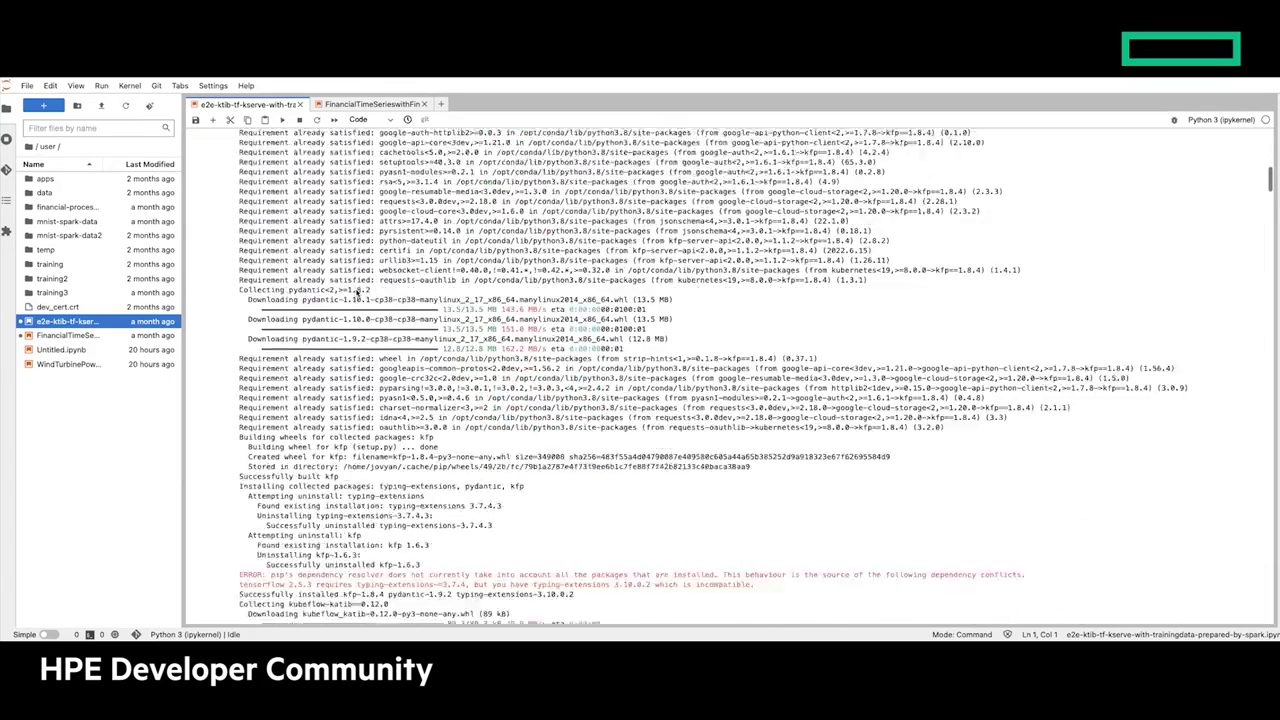
pyautogui.scroll(-7, 356, 291)
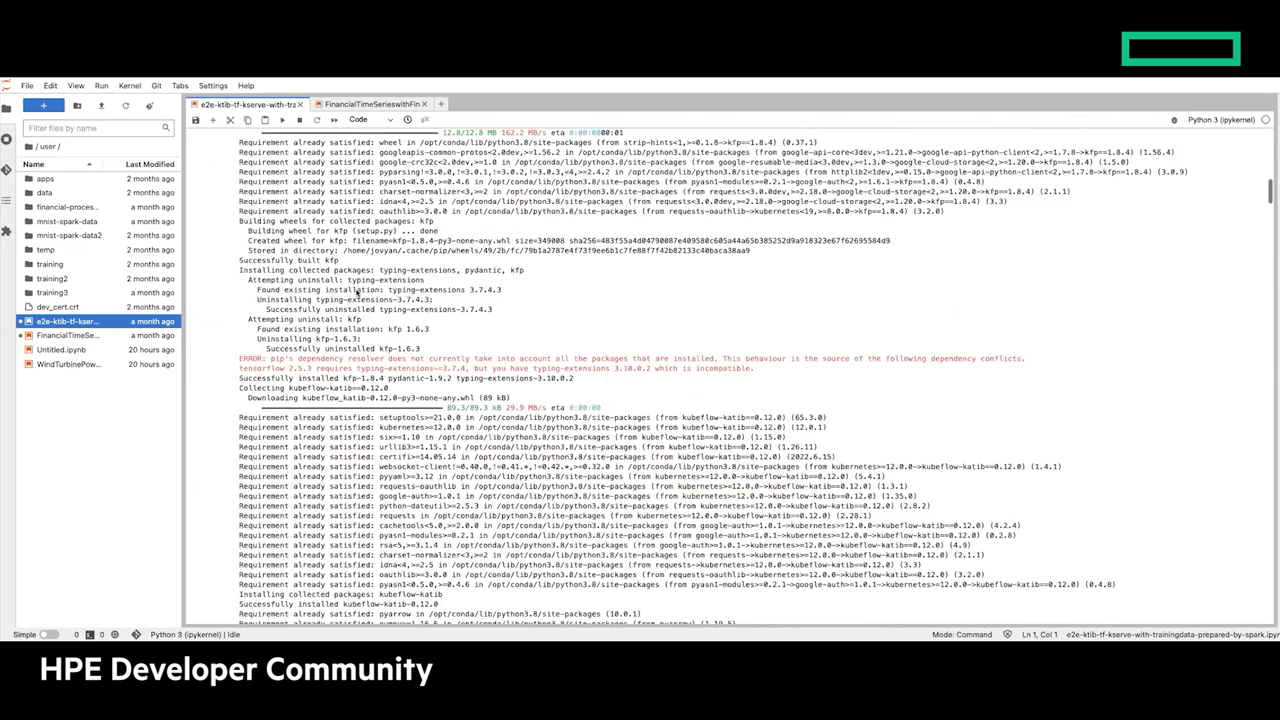
pyautogui.scroll(-6, 356, 291)
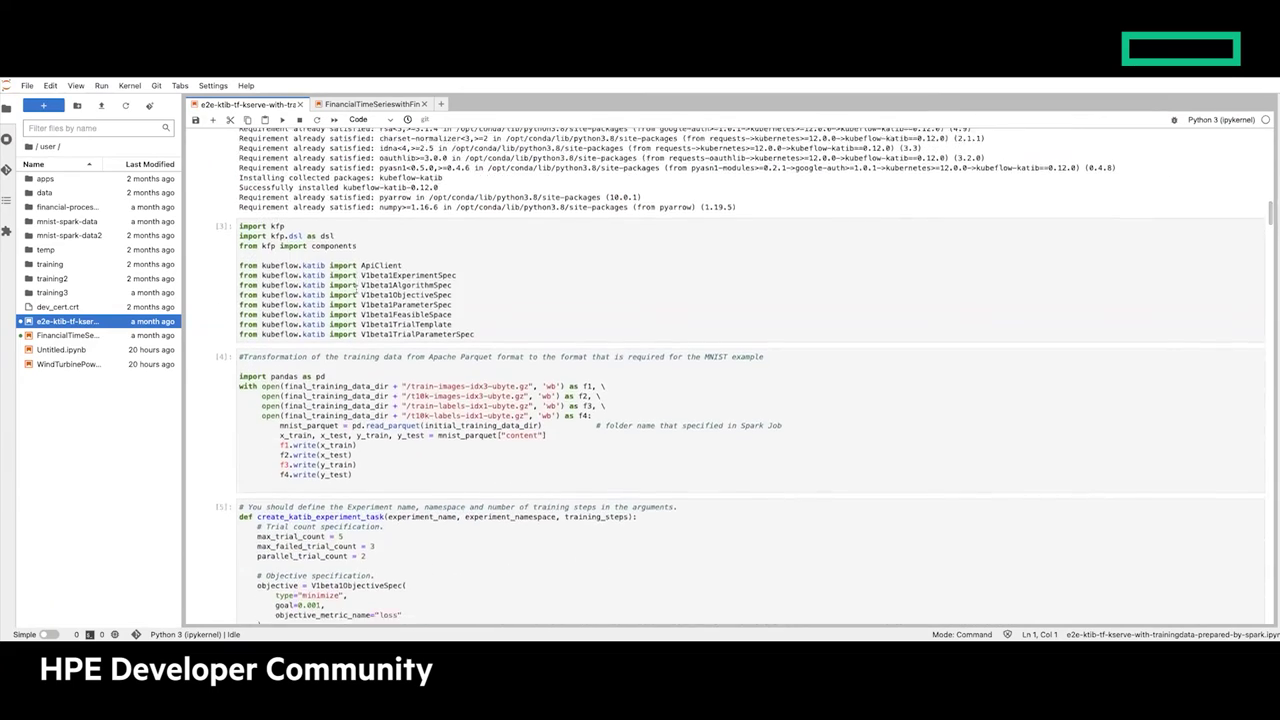
pyautogui.scroll(-1, 356, 290)
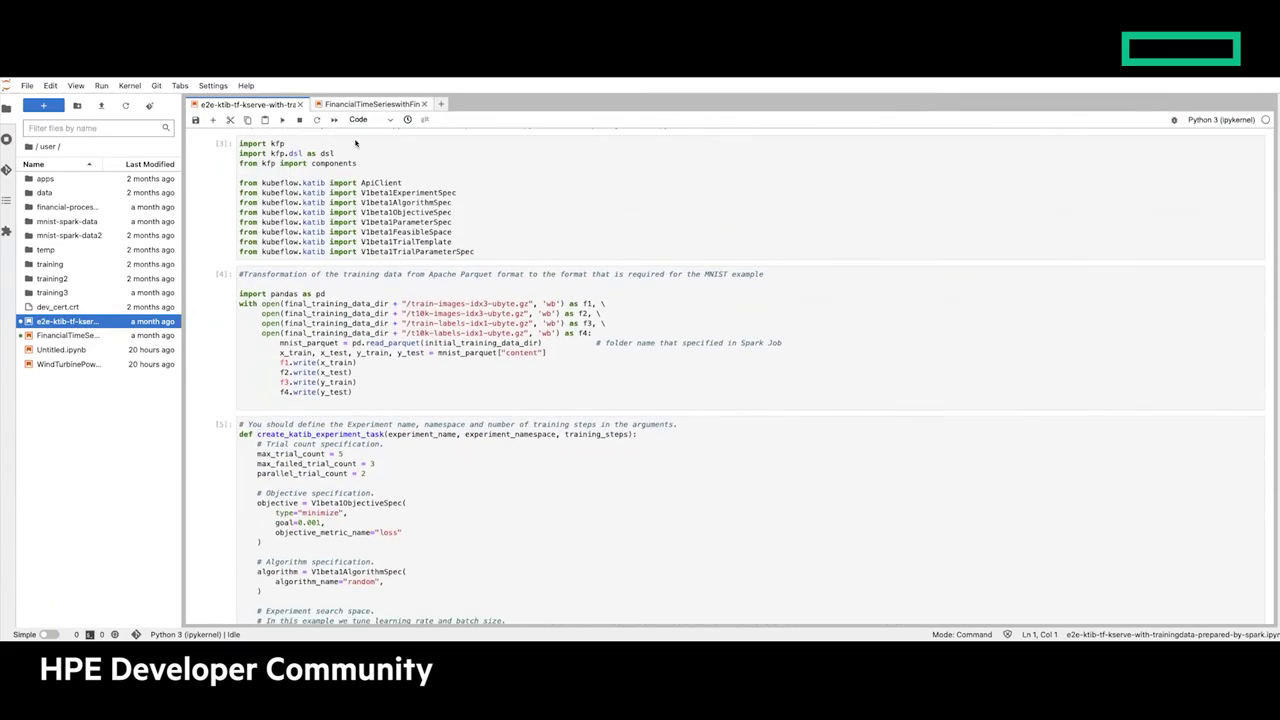
# Review the FinancialTimeSerieswithFinanceData notebook from its package imports through the scatter matrix to the log return calculation
pyautogui.click(362, 104)
pyautogui.scroll(-20, 348, 287)
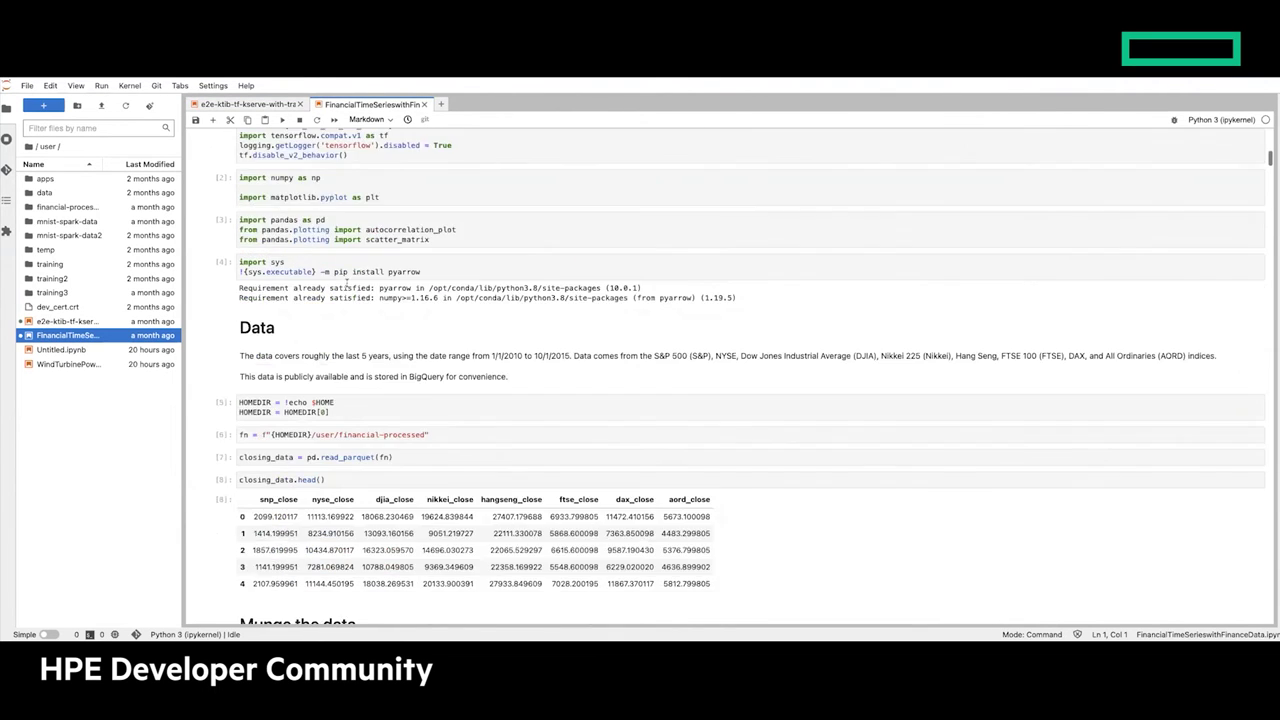
pyautogui.scroll(-5, 348, 287)
pyautogui.scroll(-10, 386, 270)
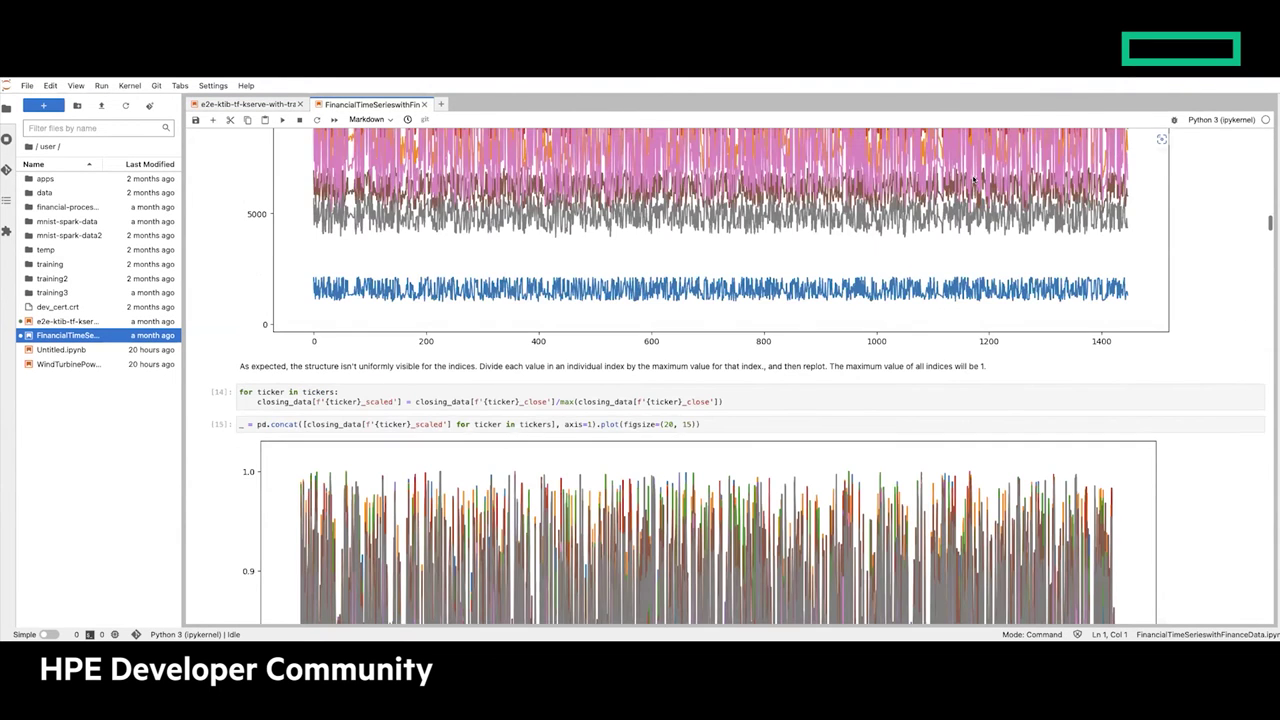
pyautogui.scroll(-3, 1131, 222)
pyautogui.scroll(-20, 1197, 215)
pyautogui.scroll(-10, 1198, 218)
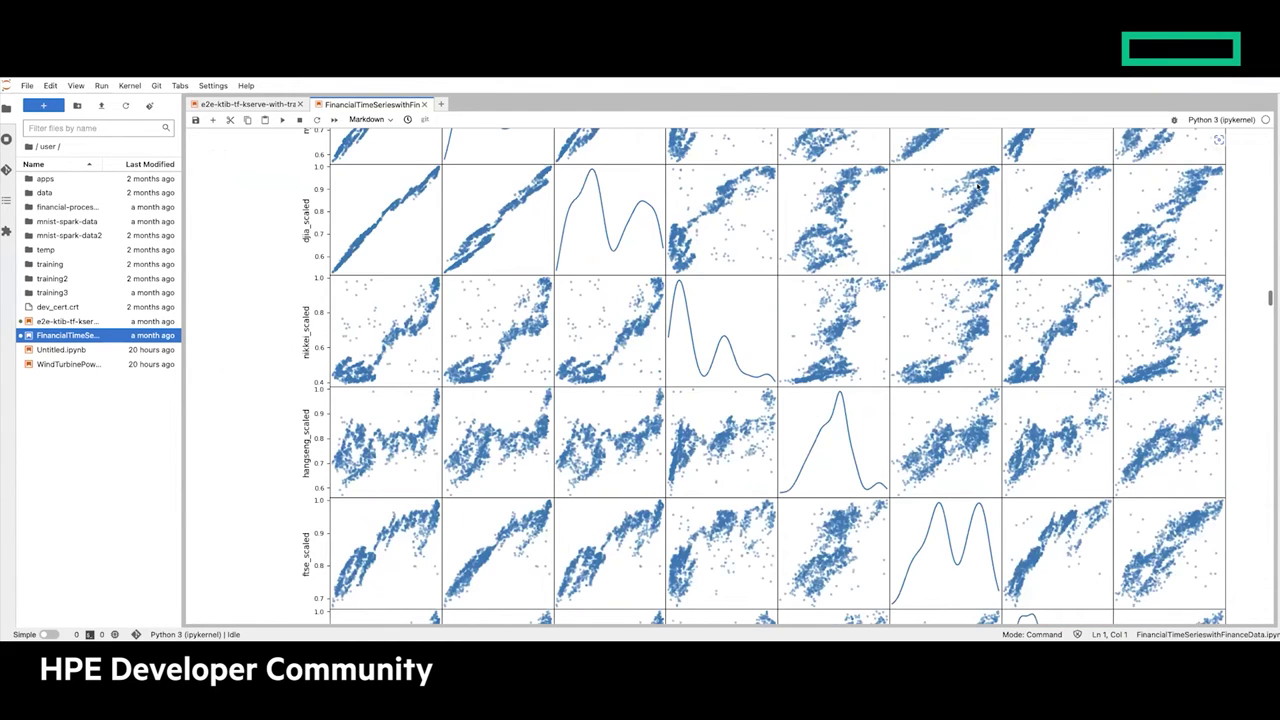
pyautogui.scroll(-5, 1198, 218)
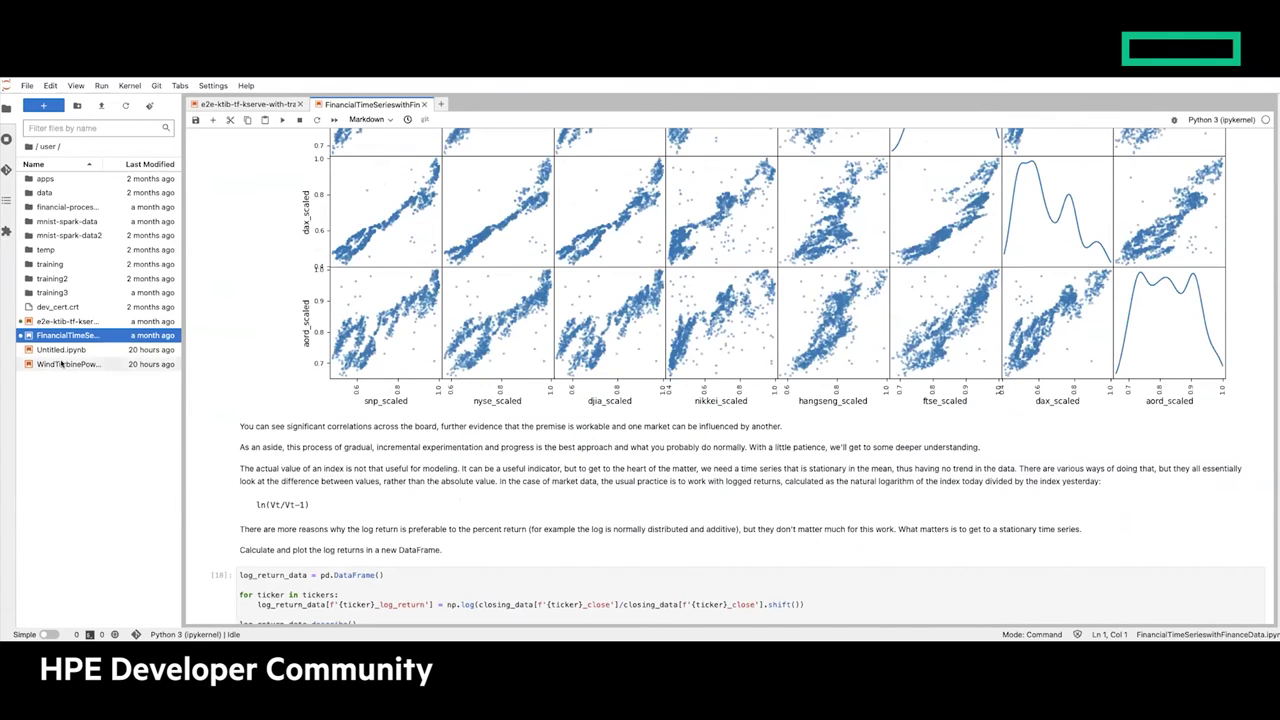
# Open the WindTurbinePowerPrediction-SparkandDtapDemo-v10 notebook and examine its data frames, transformations and distribution histograms
pyautogui.click(62, 364)
pyautogui.doubleClick(60, 364)
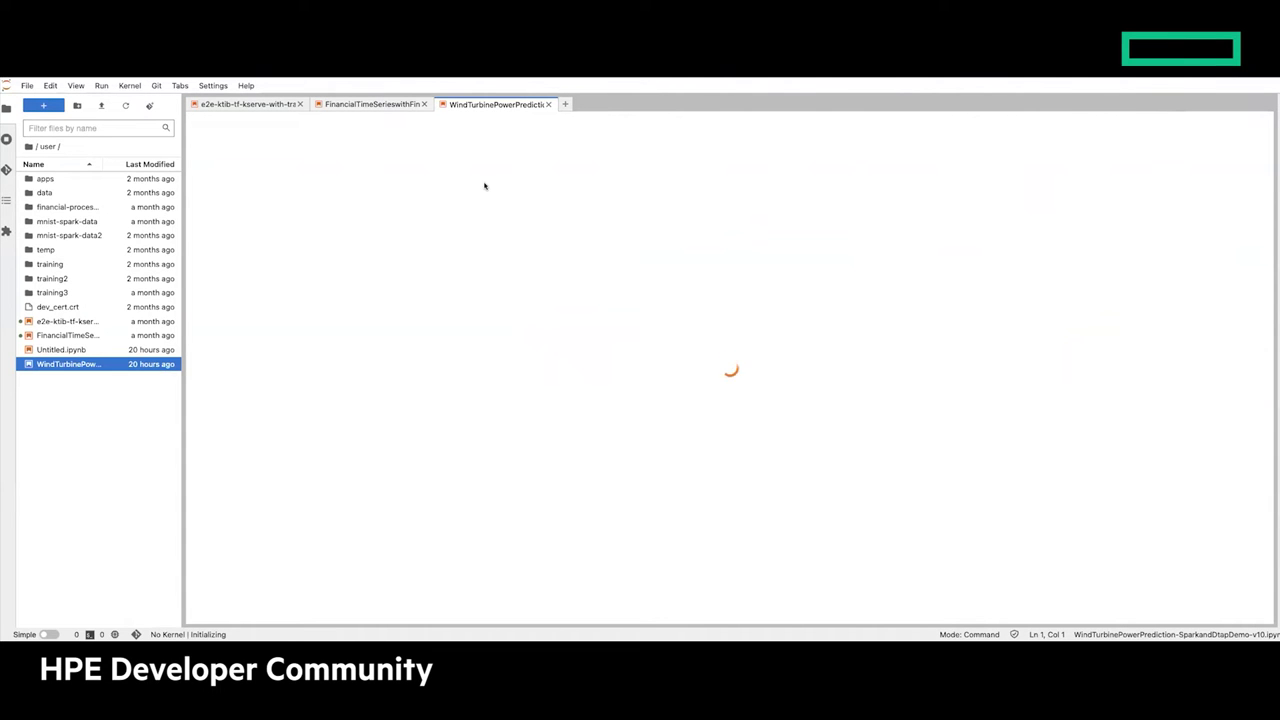
pyautogui.scroll(-3, 447, 322)
pyautogui.scroll(-20, 447, 322)
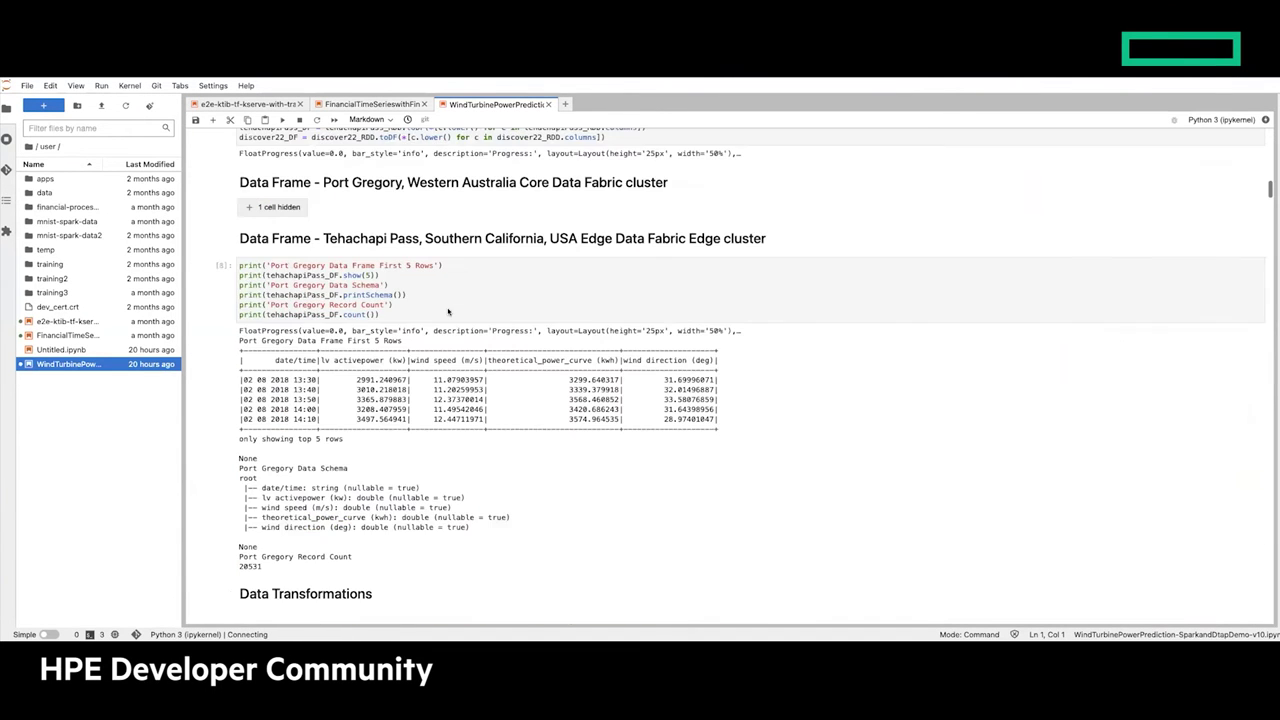
pyautogui.scroll(-20, 447, 309)
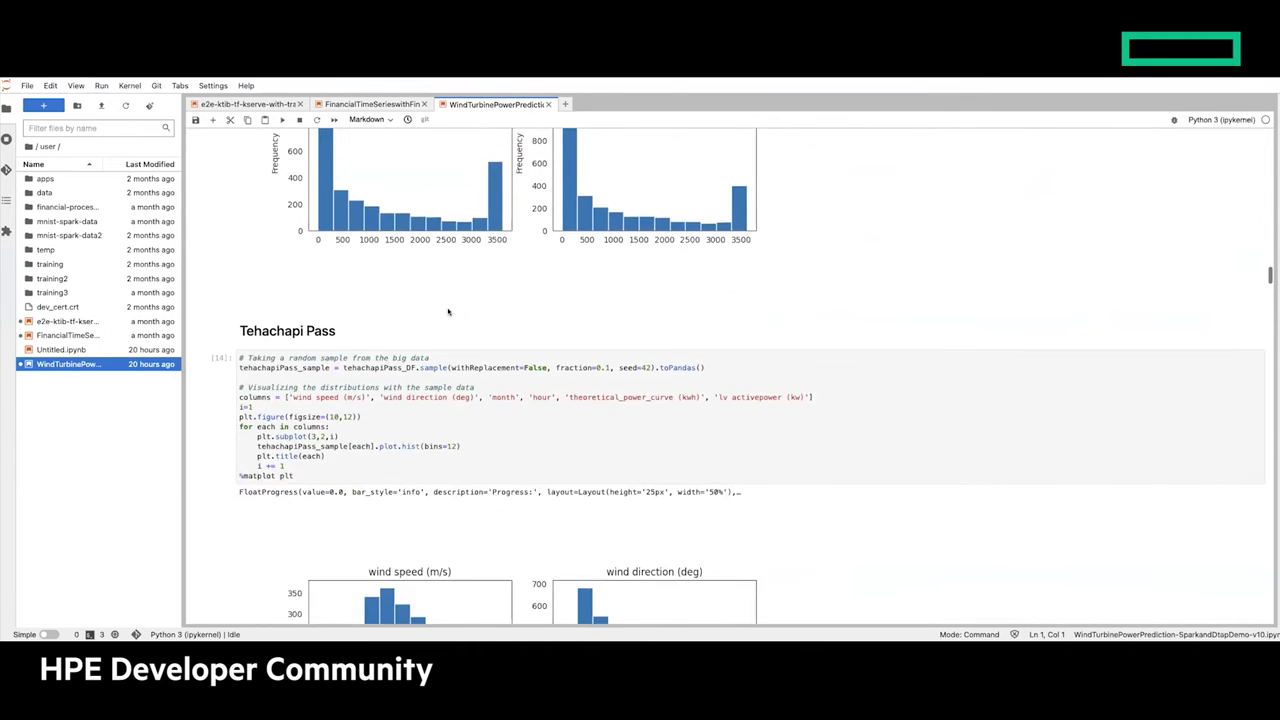
pyautogui.scroll(-10, 448, 311)
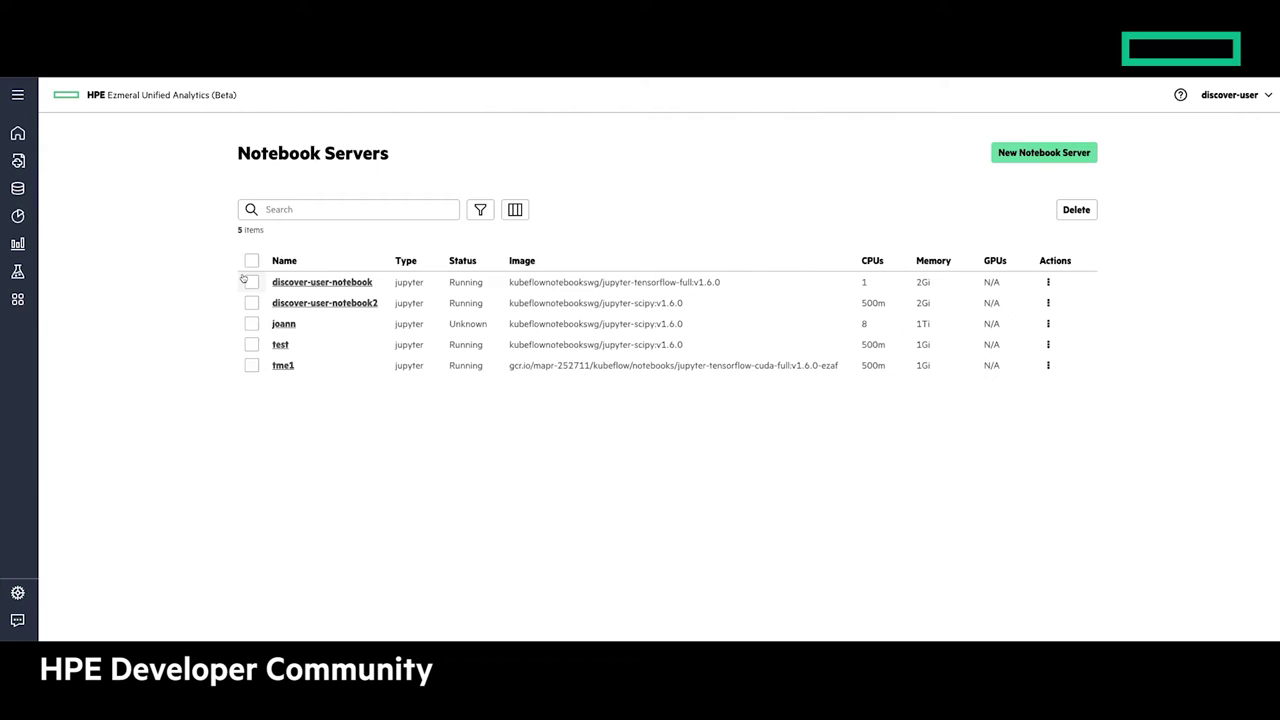
# Return to the Unified Analytics home page and open more cluster usage metrics, continuing past the certificate warning to Grafana
pyautogui.click(17, 133)
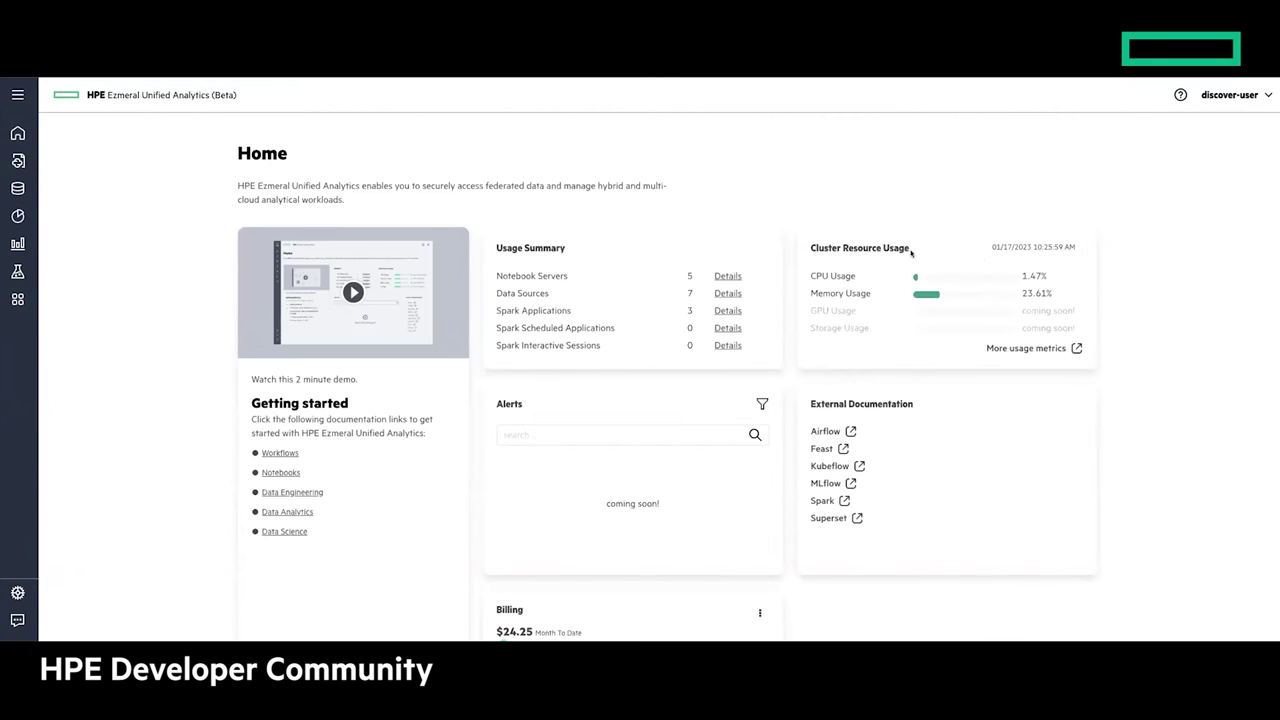
pyautogui.click(1022, 348)
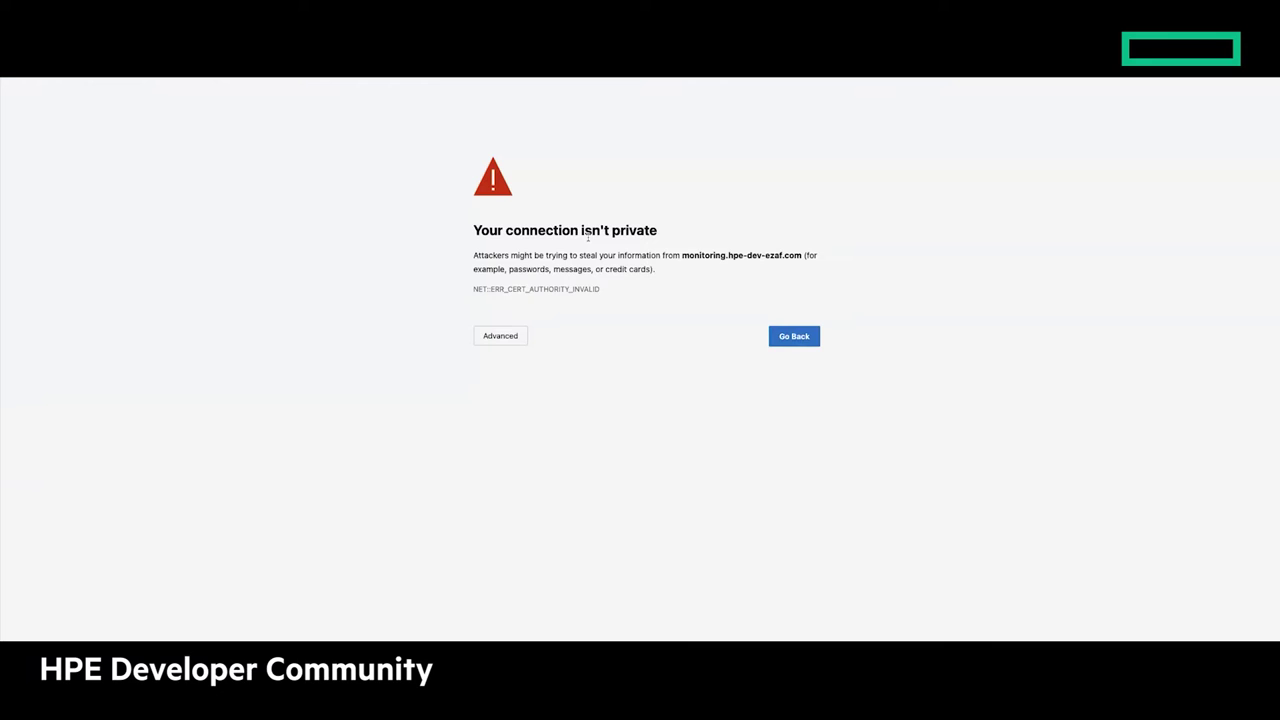
pyautogui.click(505, 336)
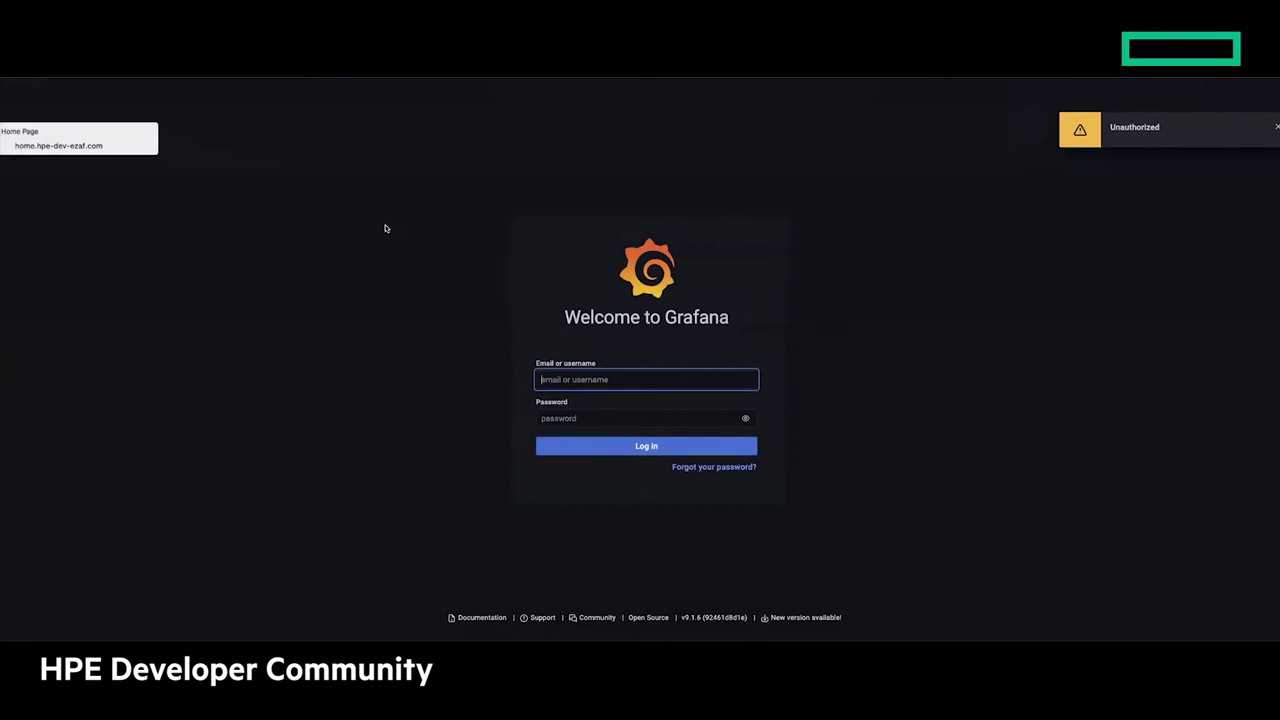
# Try to log in to Grafana with the saved demo user's e-mail and the account password
pyautogui.click(591, 378)
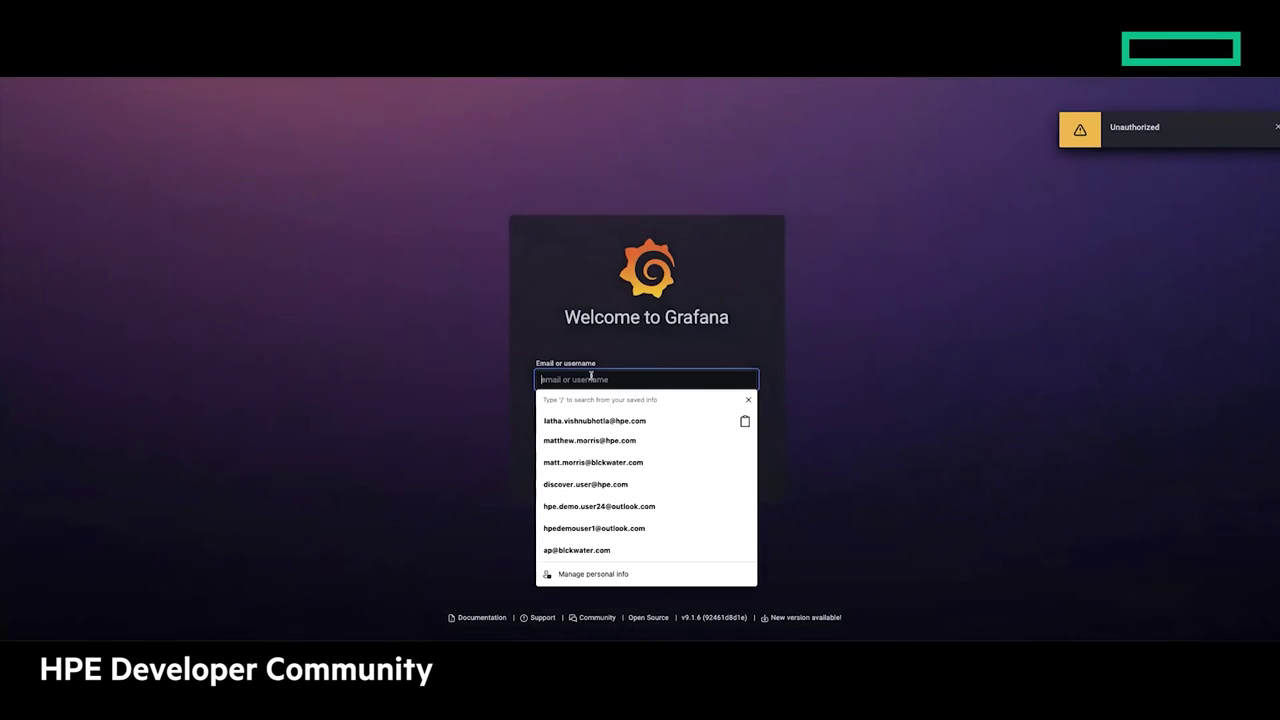
pyautogui.click(585, 486)
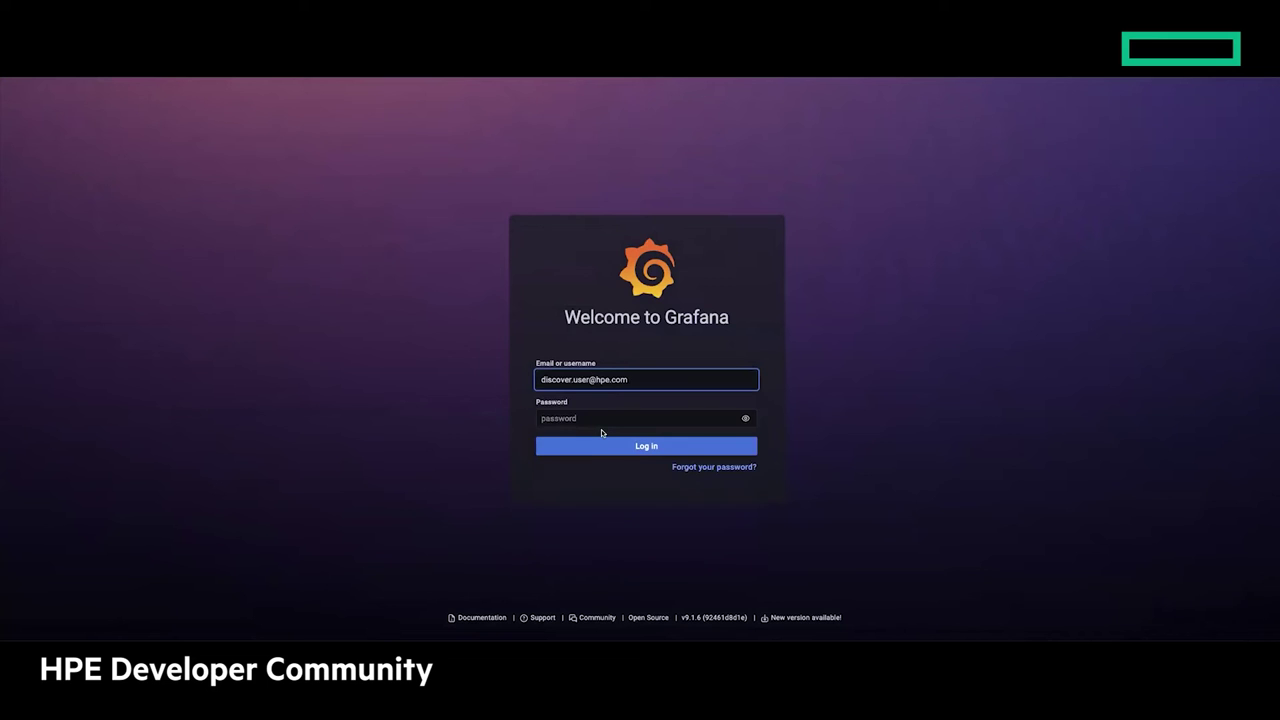
pyautogui.click(606, 417)
pyautogui.write('******')
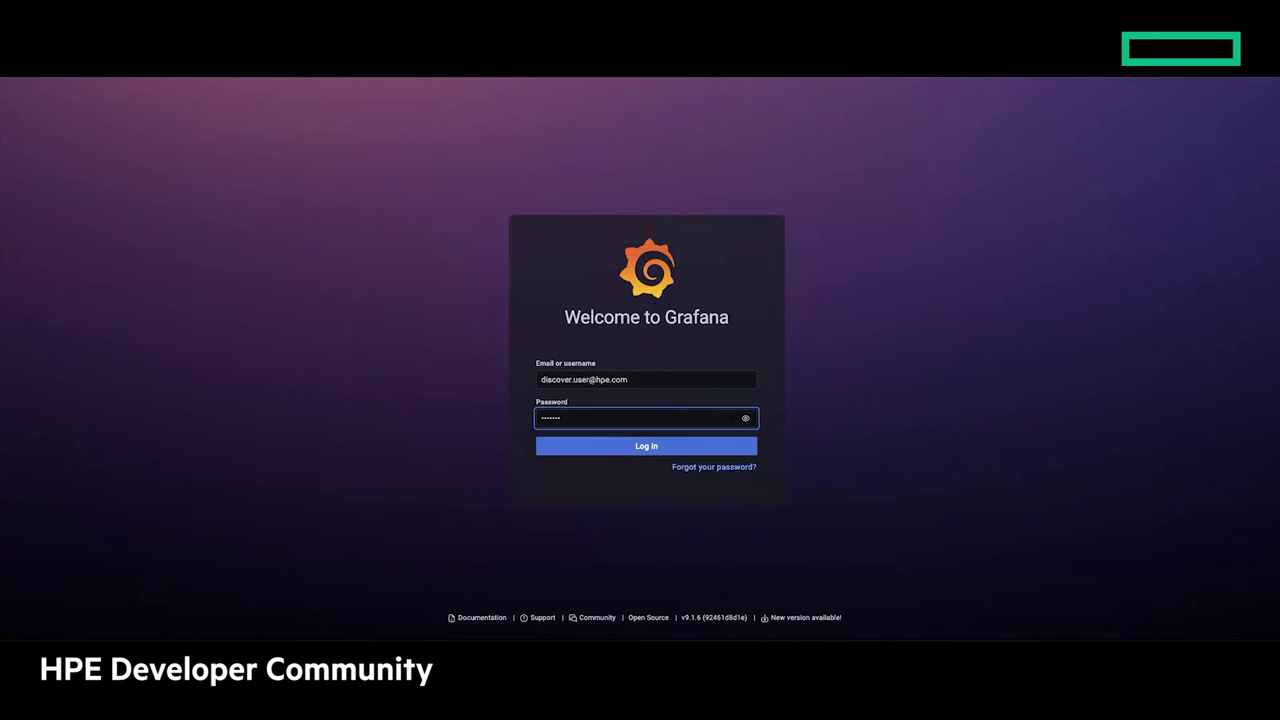
pyautogui.write('***')
pyautogui.press('Return')
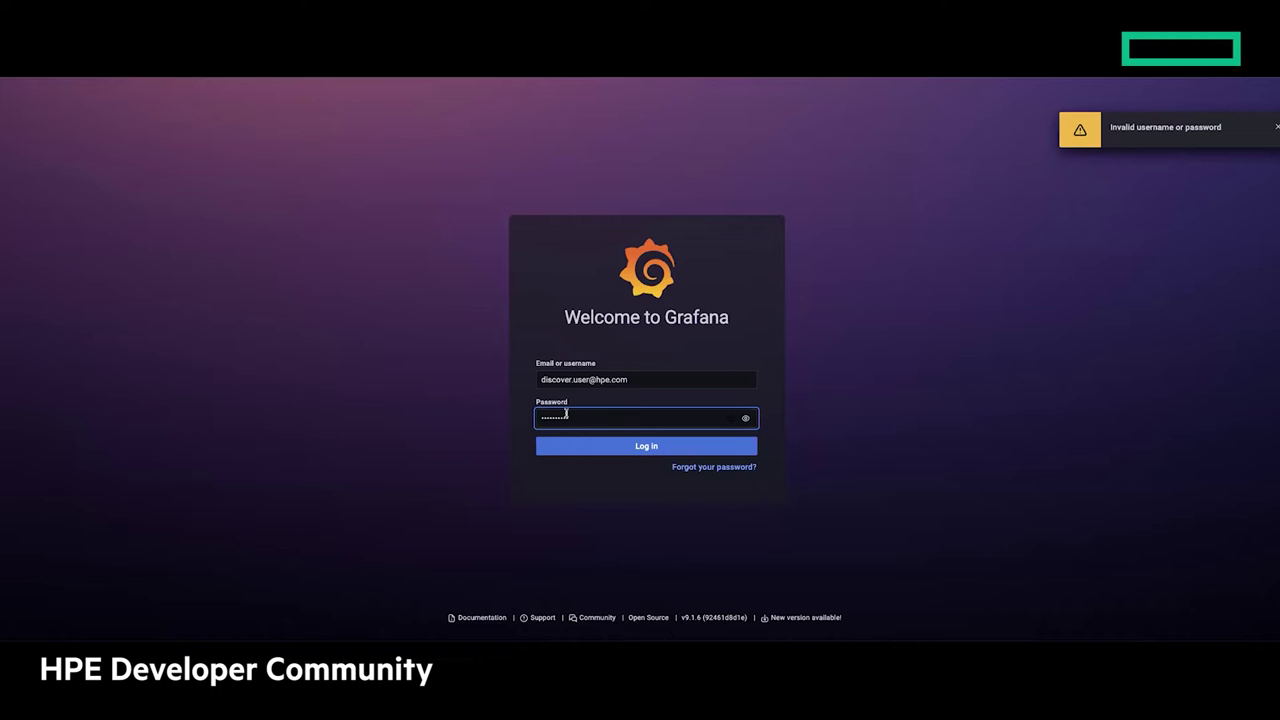
# Re-enter the account password for another Grafana login attempt, then go back to the Unified Analytics home page
pyautogui.press('BackSpace')
pyautogui.press('BackSpace')
pyautogui.press('BackSpace')
pyautogui.press('BackSpace')
pyautogui.press('BackSpace')
pyautogui.press('BackSpace')
pyautogui.write('•••')
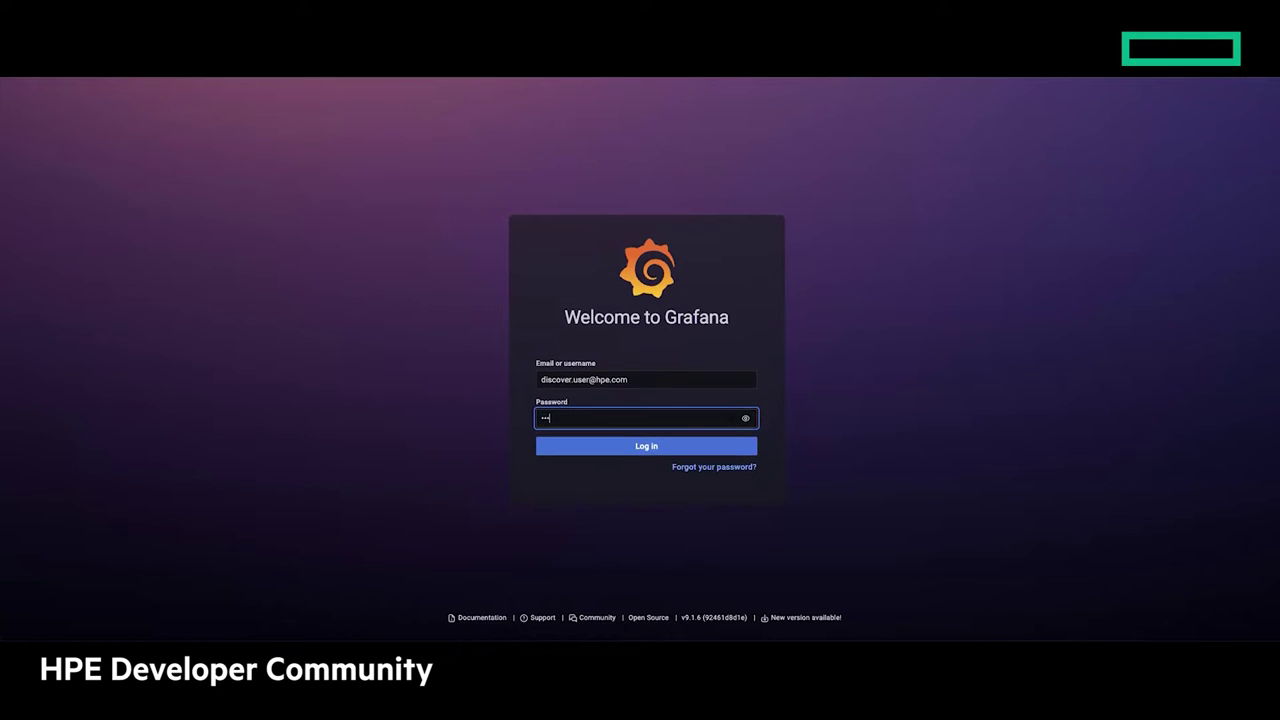
pyautogui.write('******')
pyautogui.press('Return')
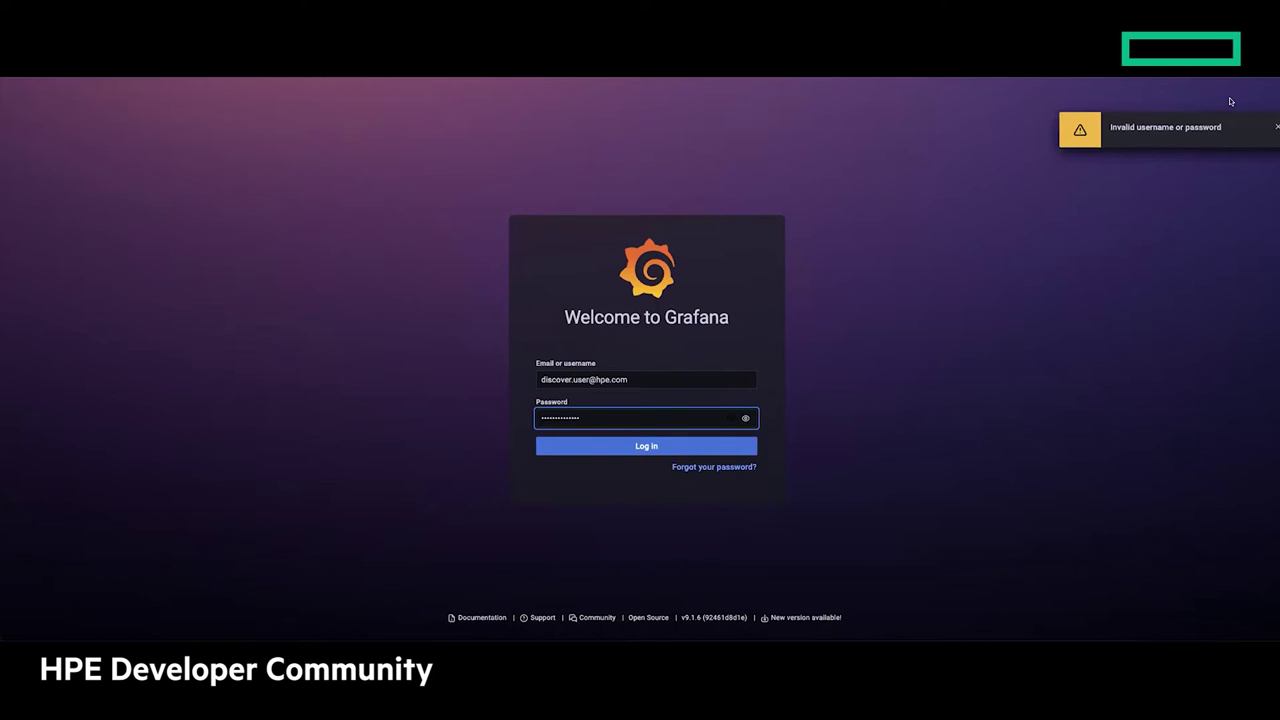
pyautogui.click(1276, 127)
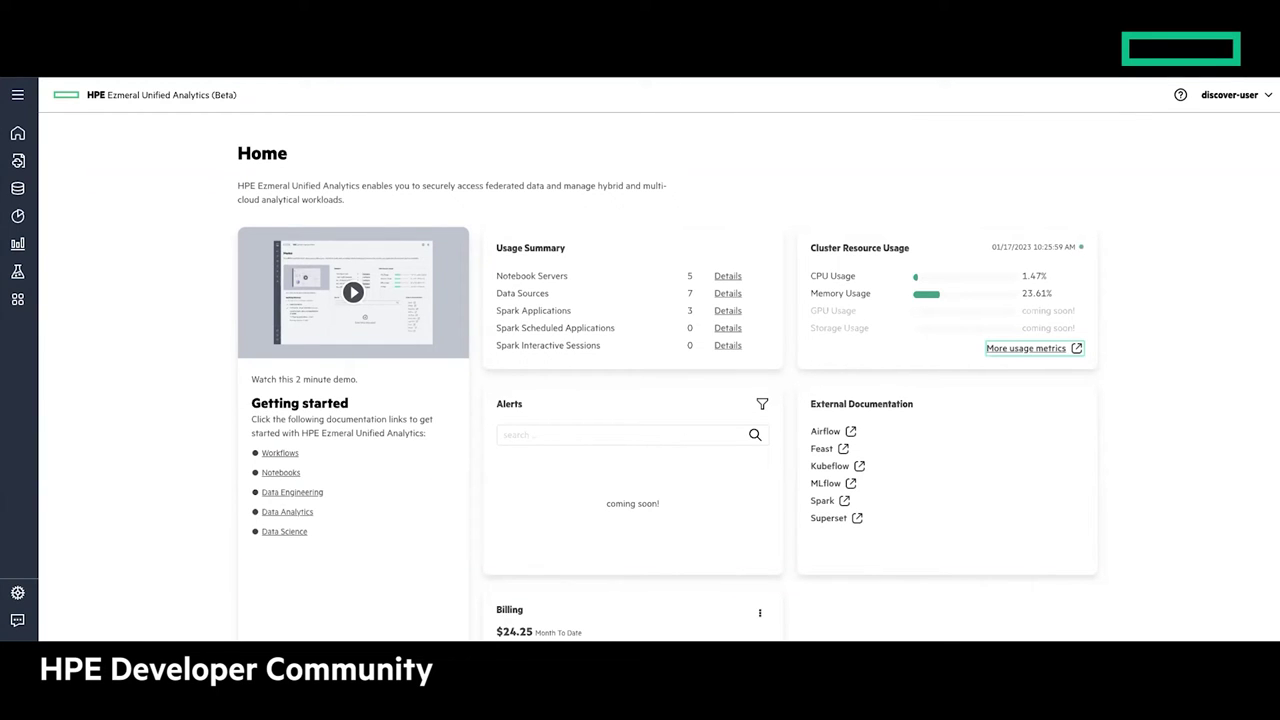
# Open the Data Catalog and include the datasets of data_source_page_mysql_addition alongside those of snowflake
pyautogui.click(18, 188)
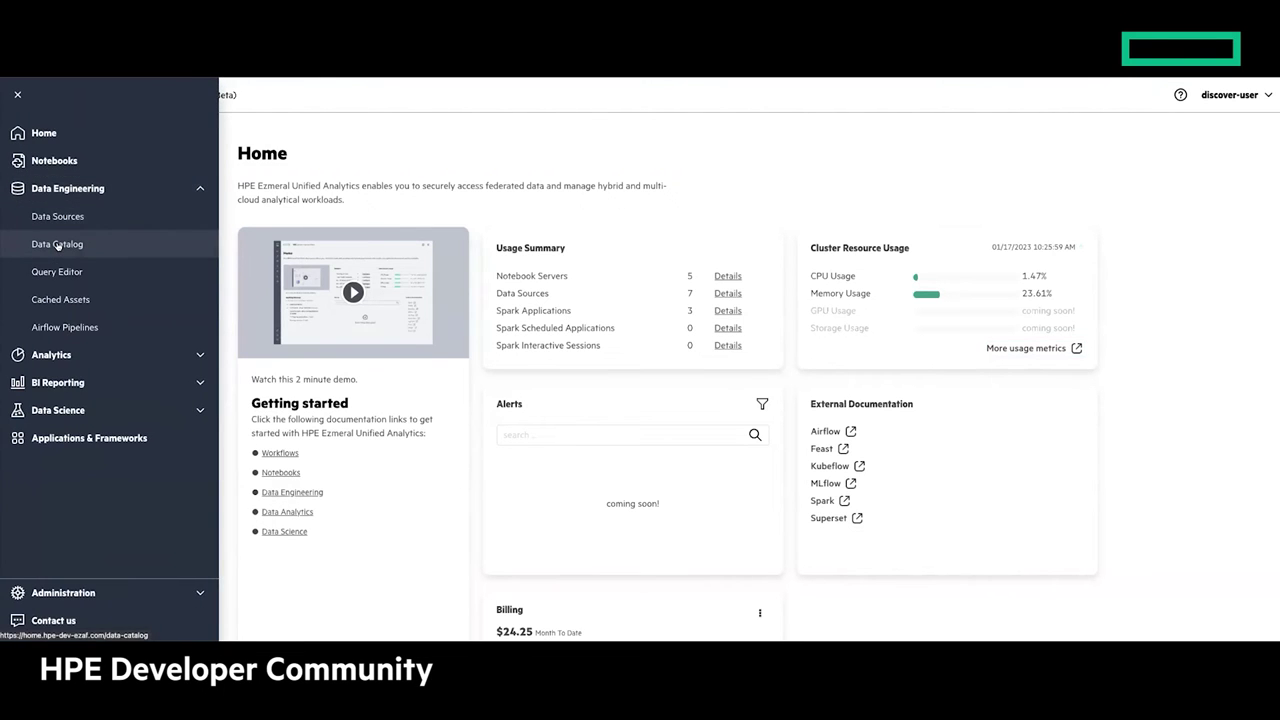
pyautogui.click(57, 243)
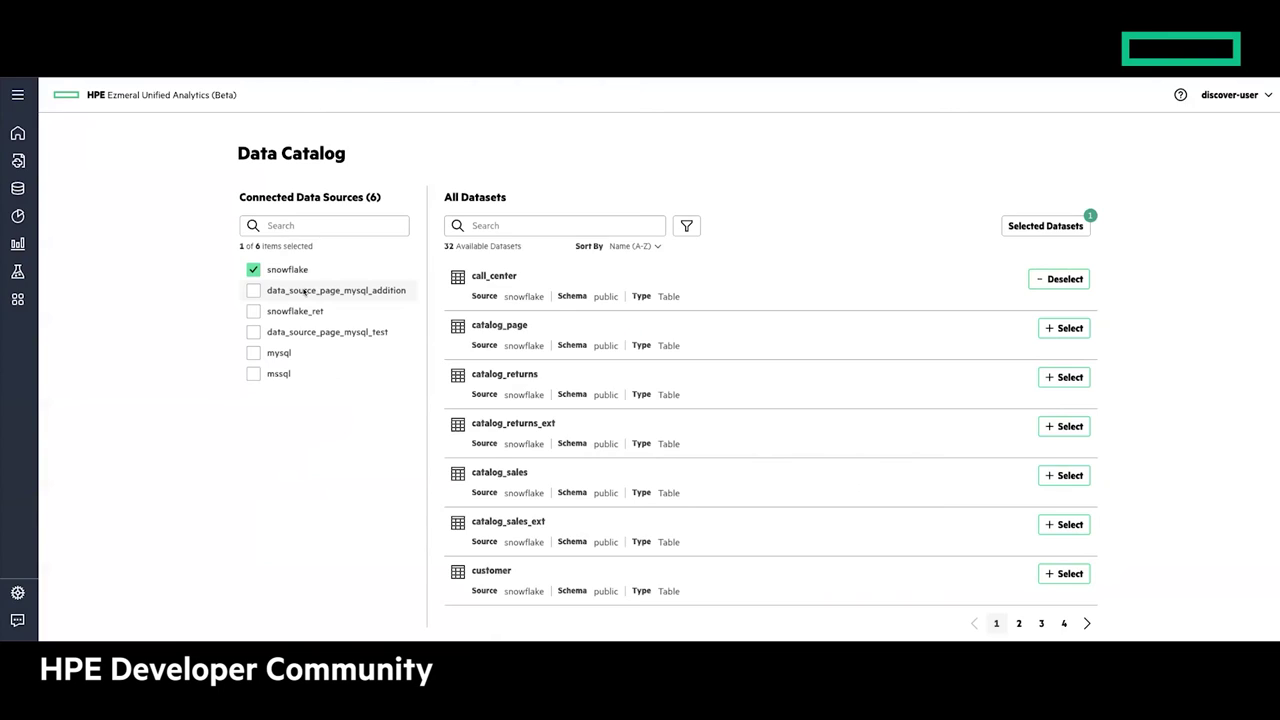
pyautogui.click(300, 290)
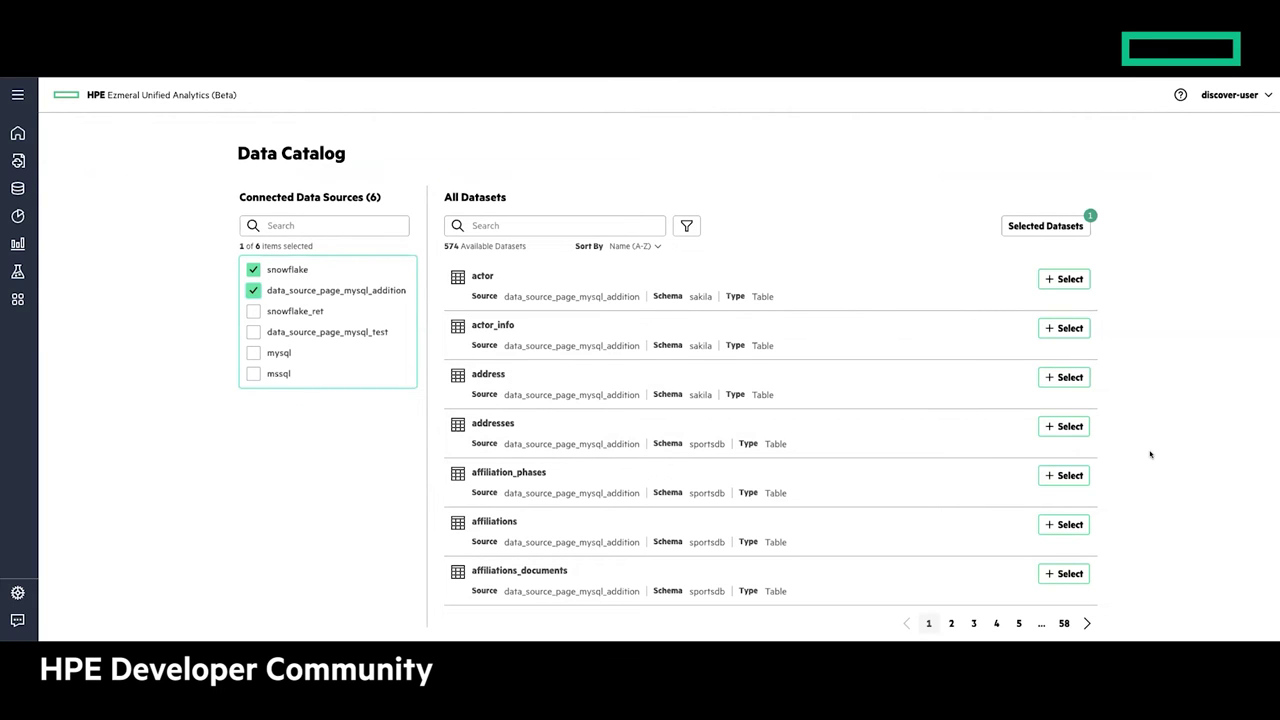
# View the Kubeflow notebooks list and the Data Science options, and return to the Notebook Servers page of Unified Analytics
pyautogui.click(18, 133)
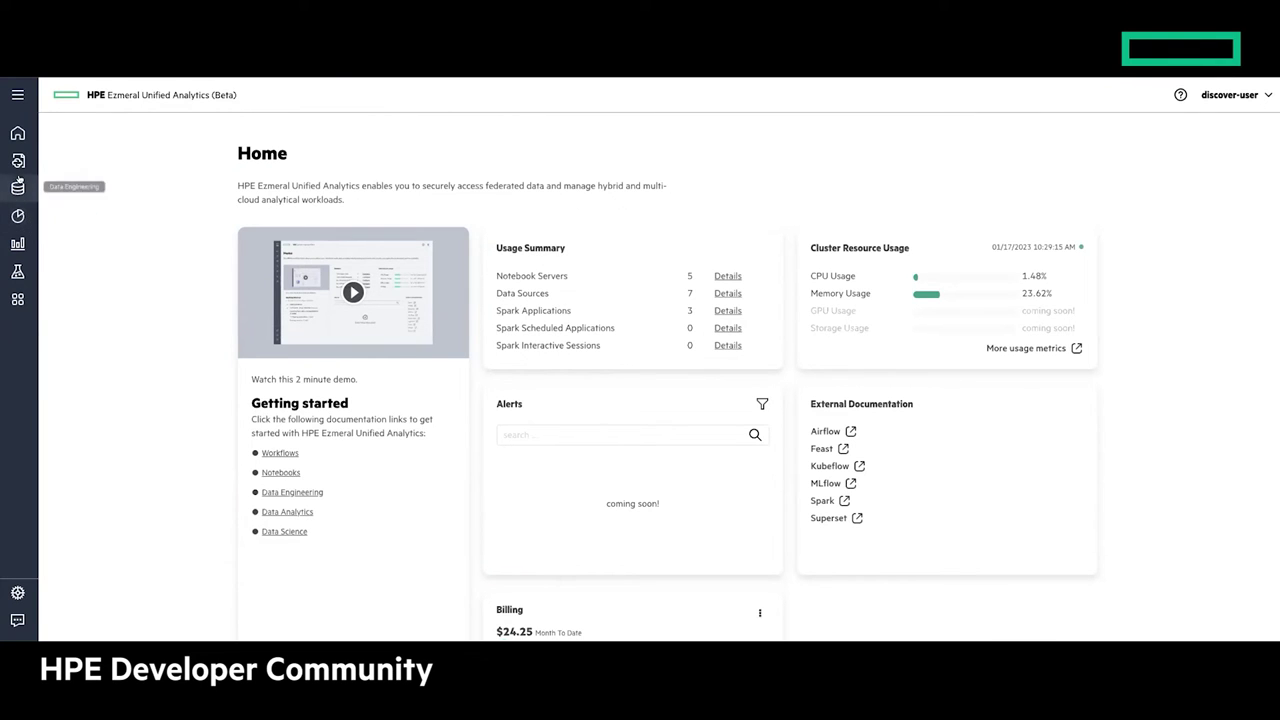
pyautogui.click(33, 171)
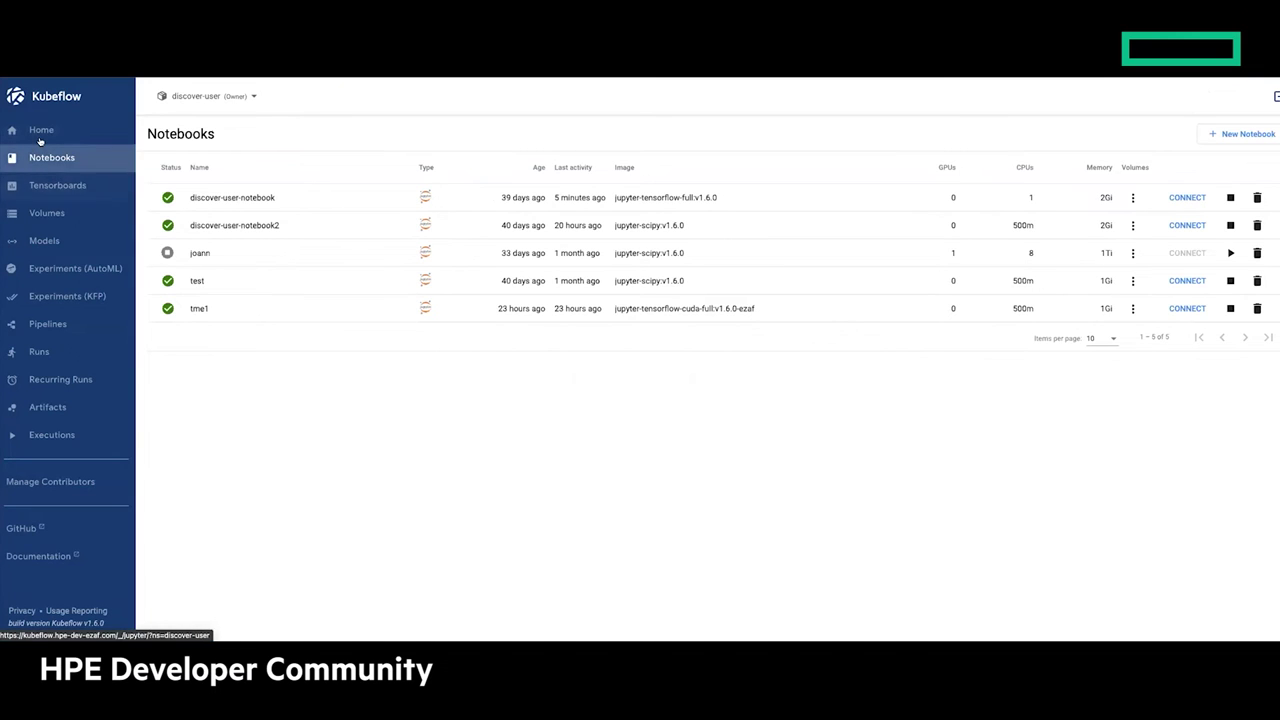
pyautogui.click(40, 141)
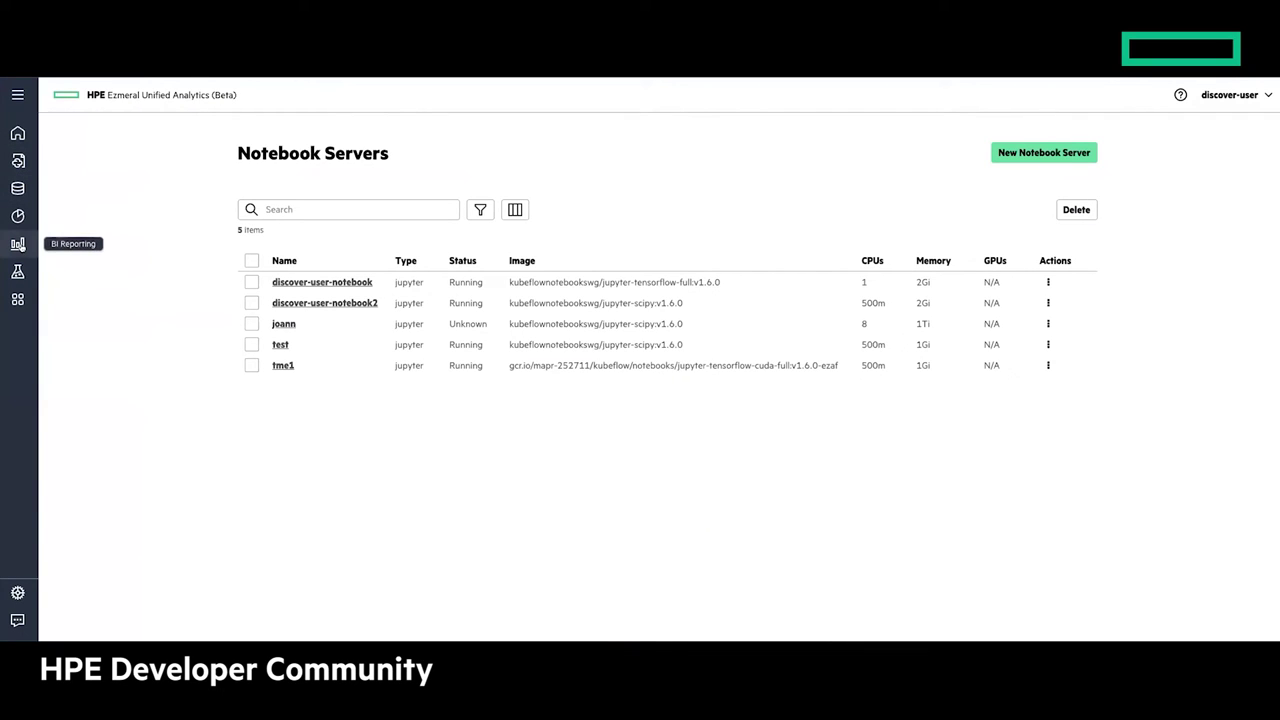
pyautogui.click(18, 271)
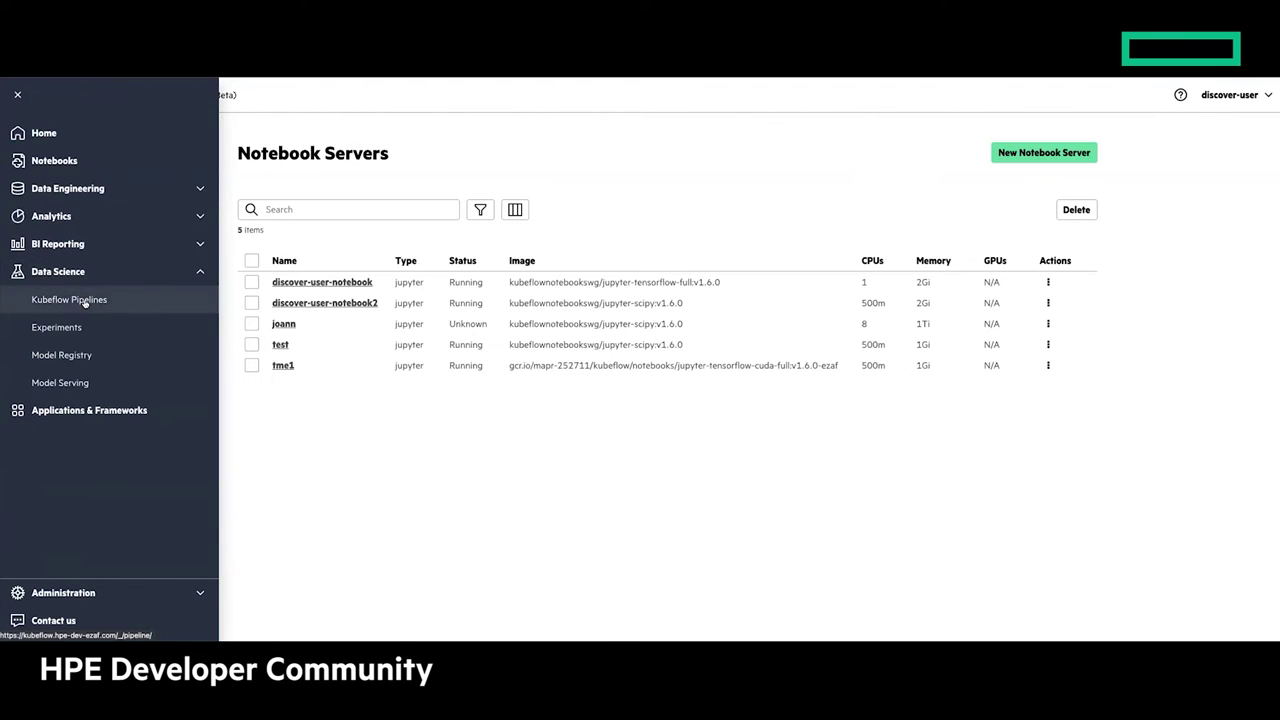
pyautogui.click(62, 158)
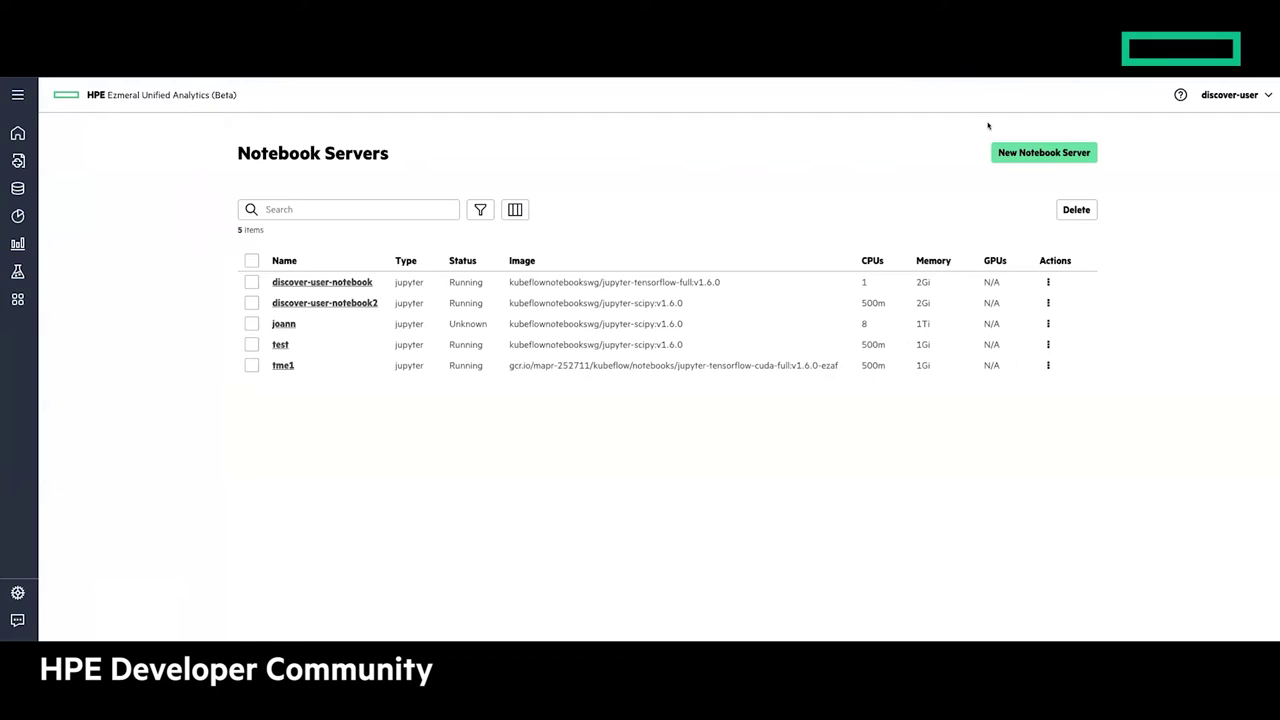
# Open the form for a new notebook server and inspect the available JupyterLab Docker images without changing the selection
pyautogui.click(1036, 152)
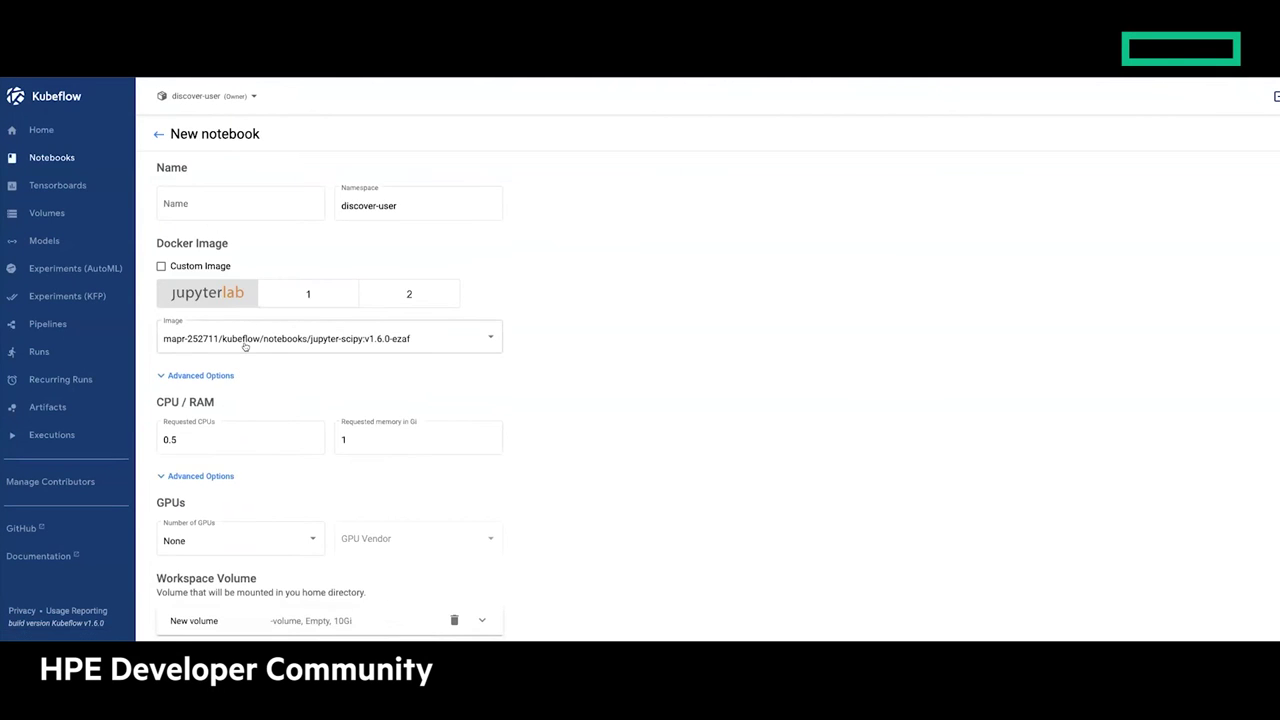
pyautogui.click(487, 338)
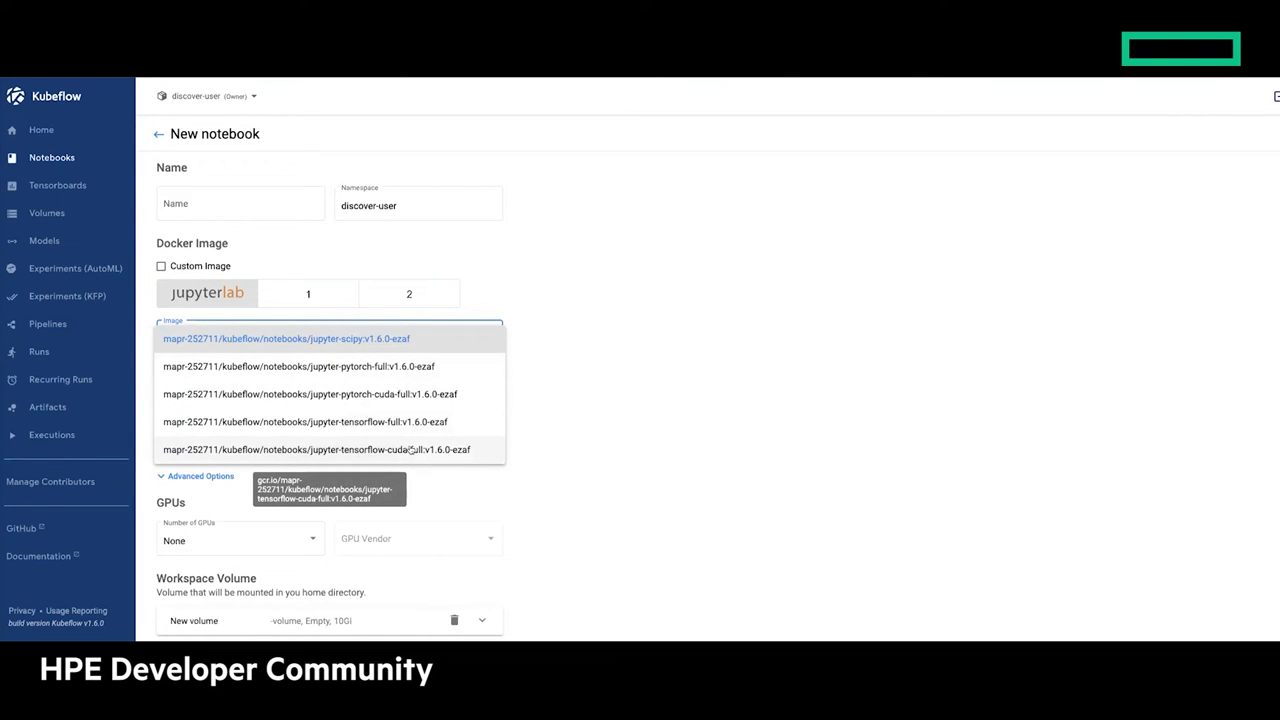
pyautogui.click(611, 380)
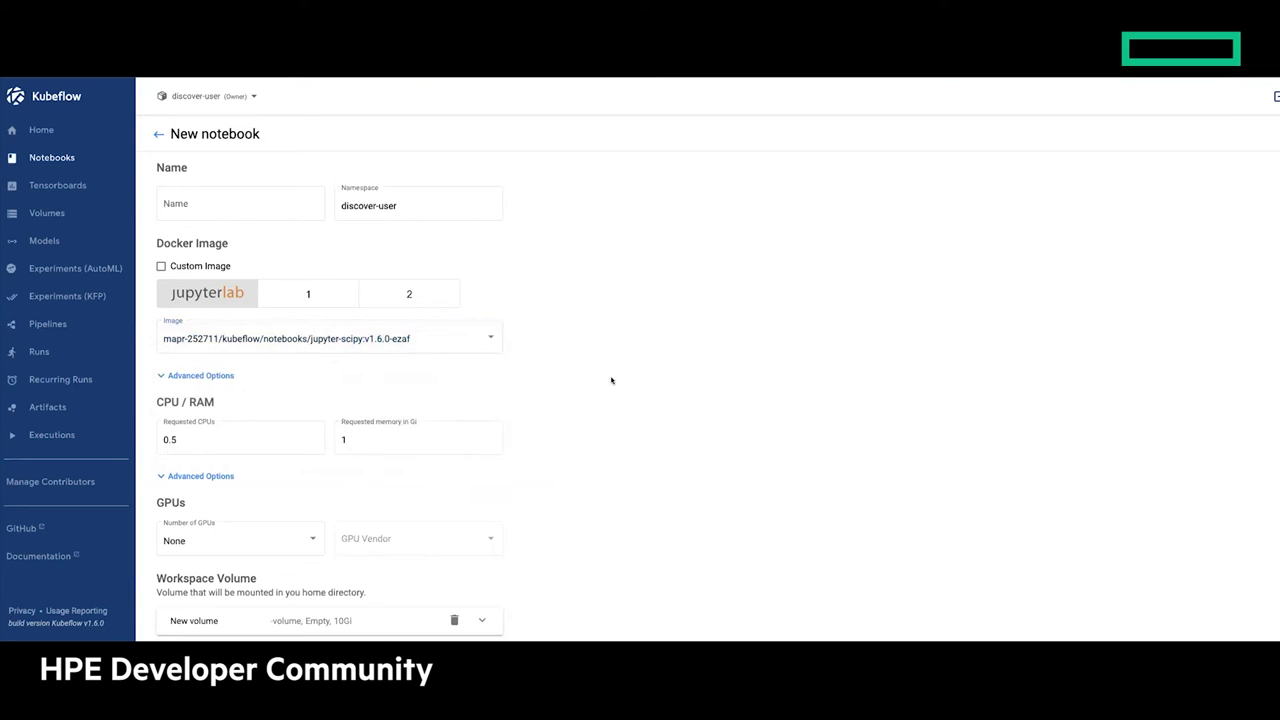
# Set the number of GPUs to 1 in the new notebook form and open the GPU vendor choices
pyautogui.scroll(-3, 611, 380)
pyautogui.scroll(-1, 611, 380)
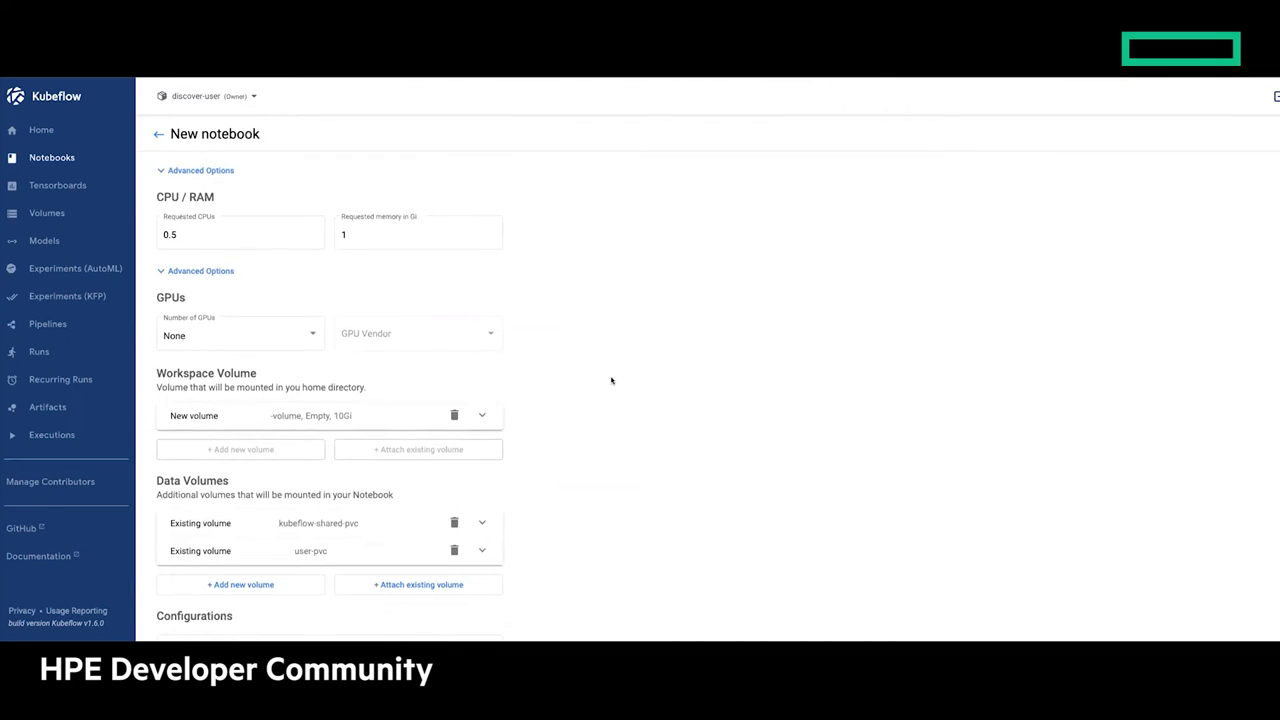
pyautogui.click(300, 313)
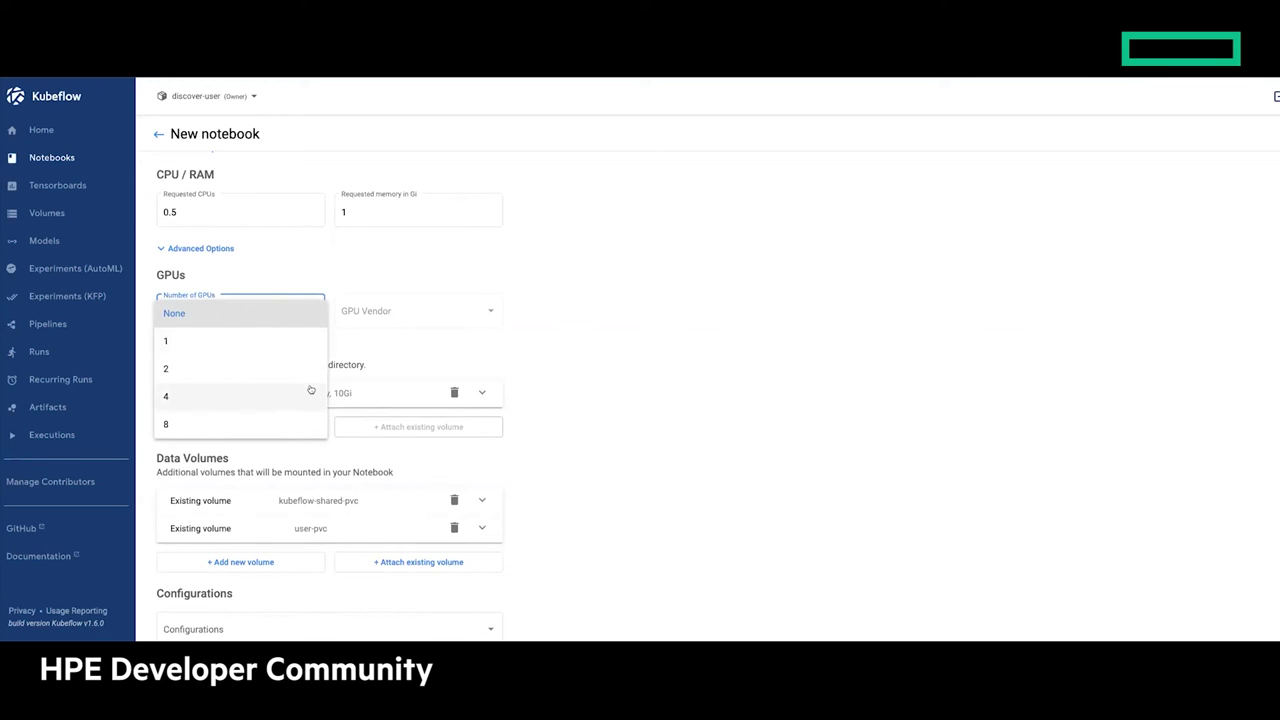
pyautogui.click(433, 305)
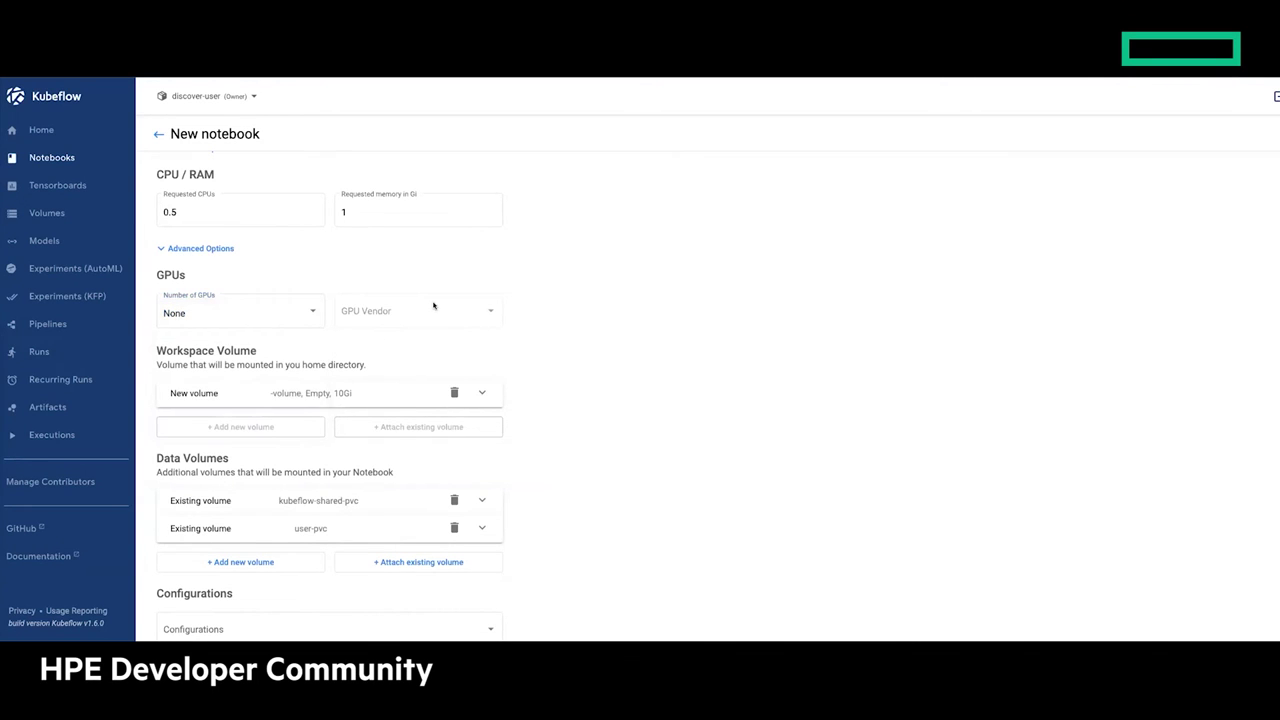
pyautogui.click(300, 312)
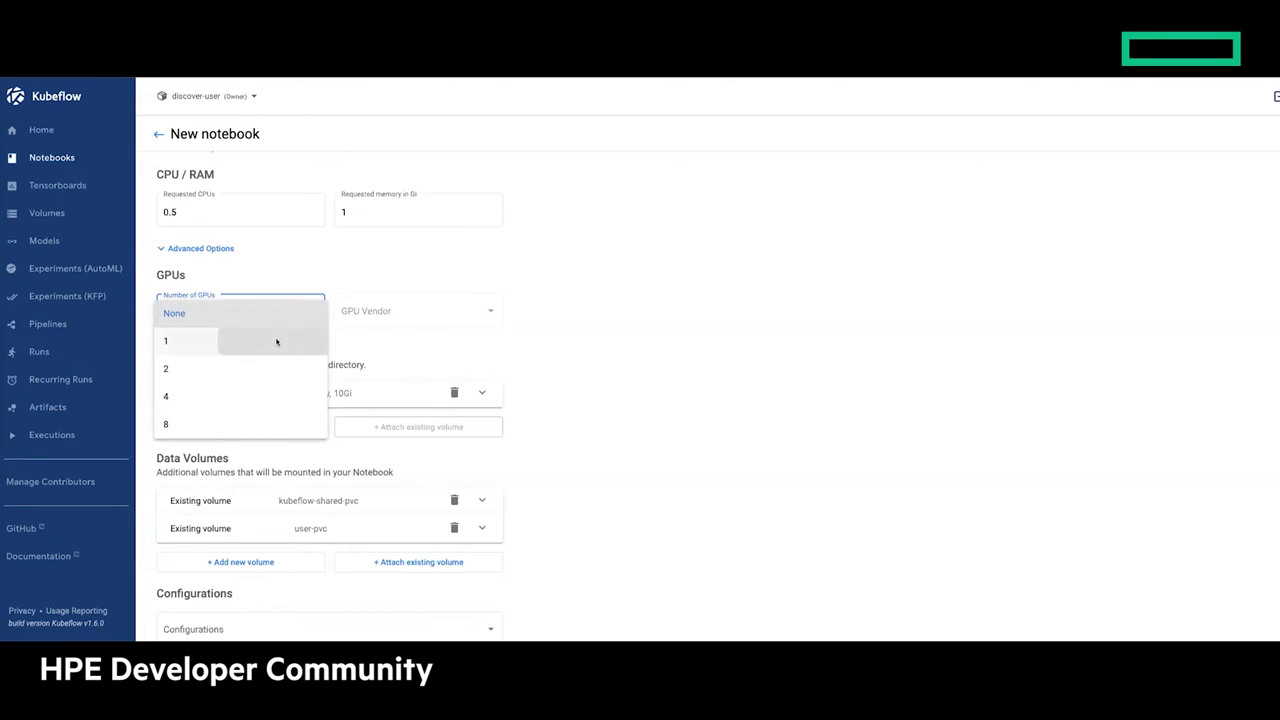
pyautogui.click(277, 342)
pyautogui.click(462, 311)
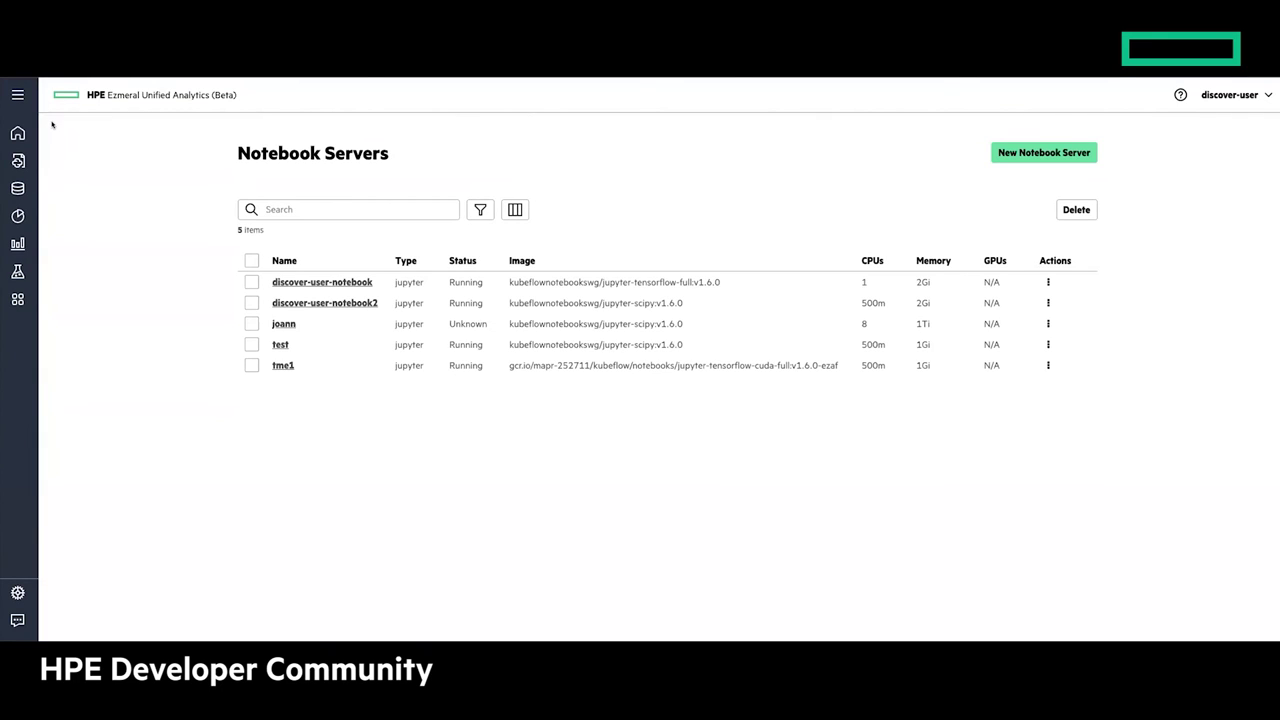
# Return to the Unified Analytics home page and view the available Administration options
pyautogui.click(18, 133)
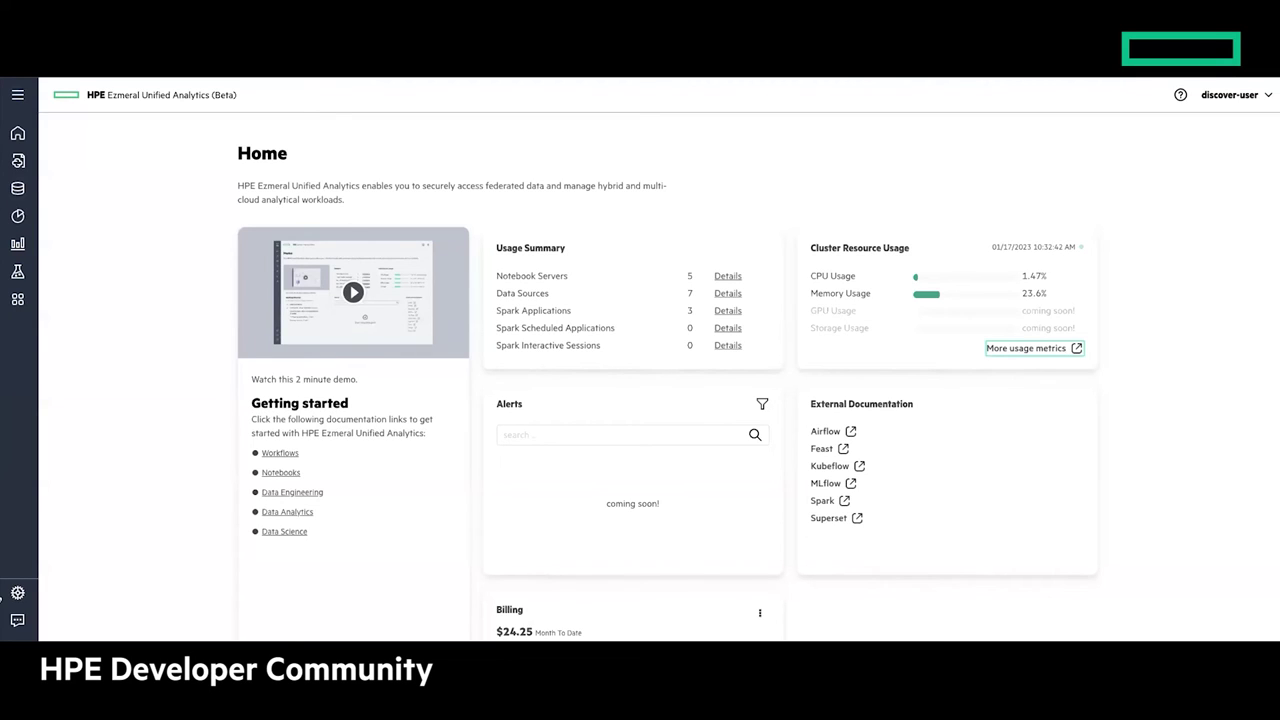
pyautogui.click(16, 592)
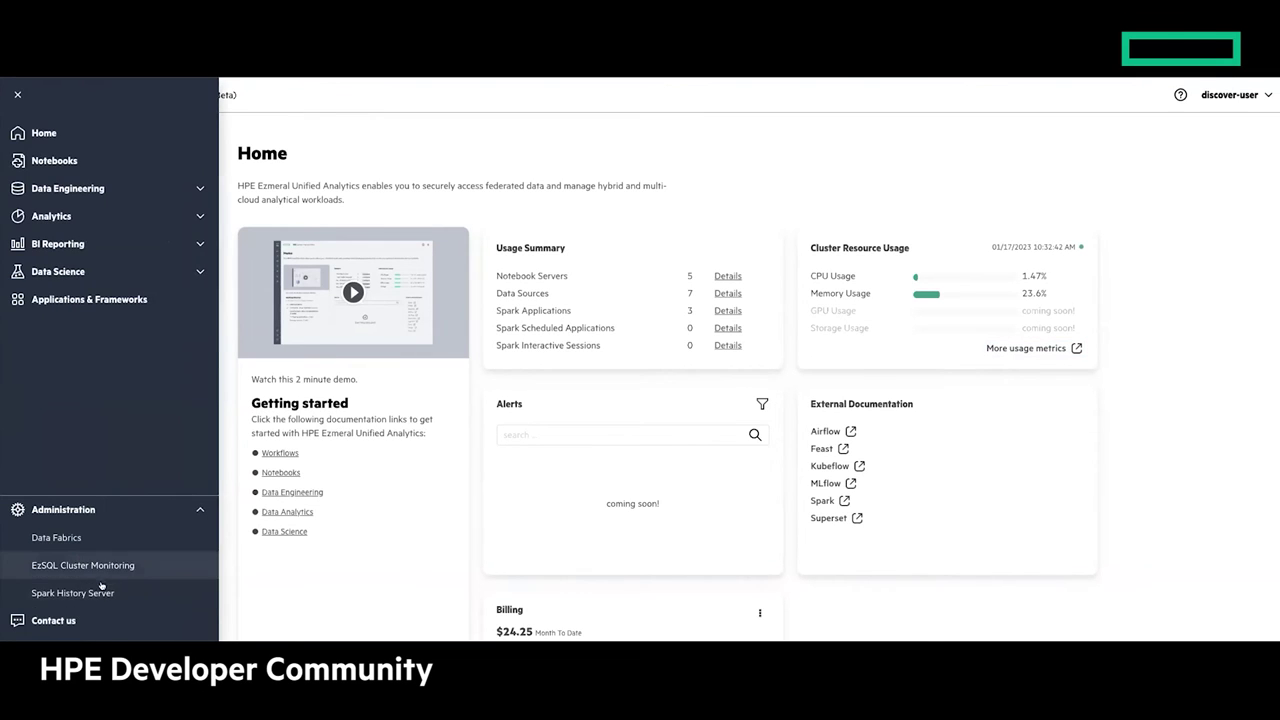
pyautogui.click(56, 566)
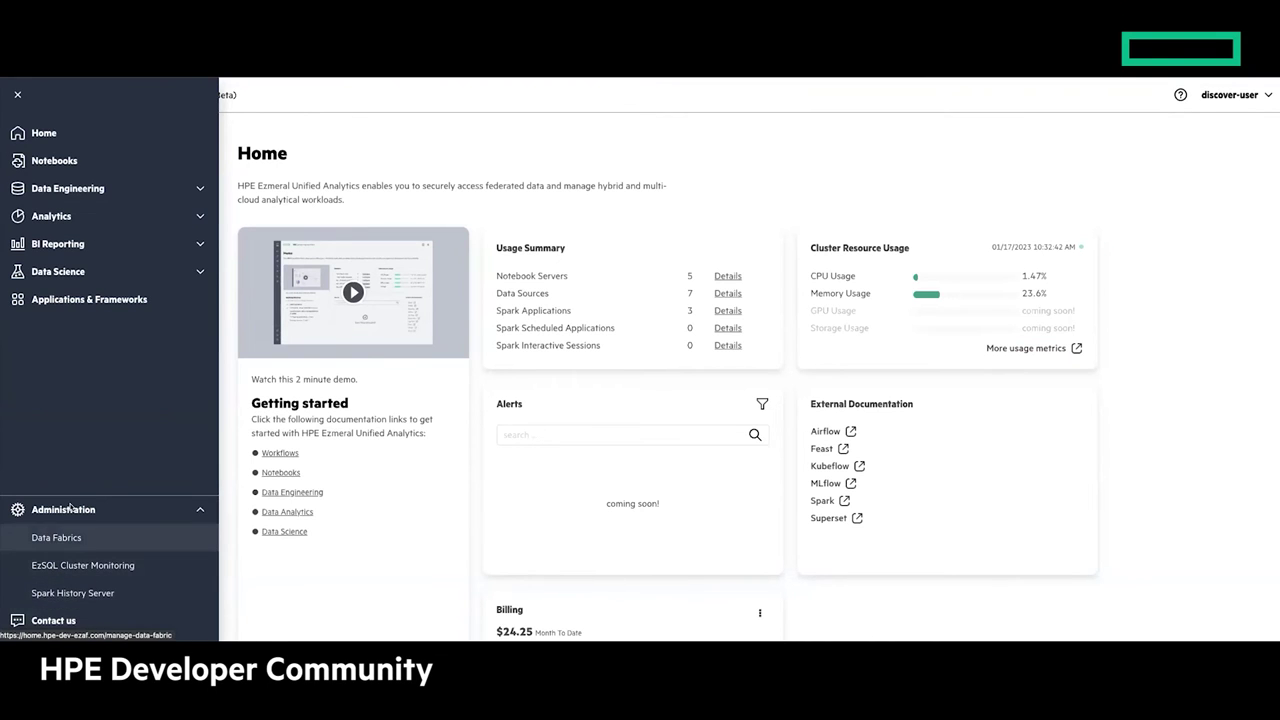
pyautogui.click(539, 157)
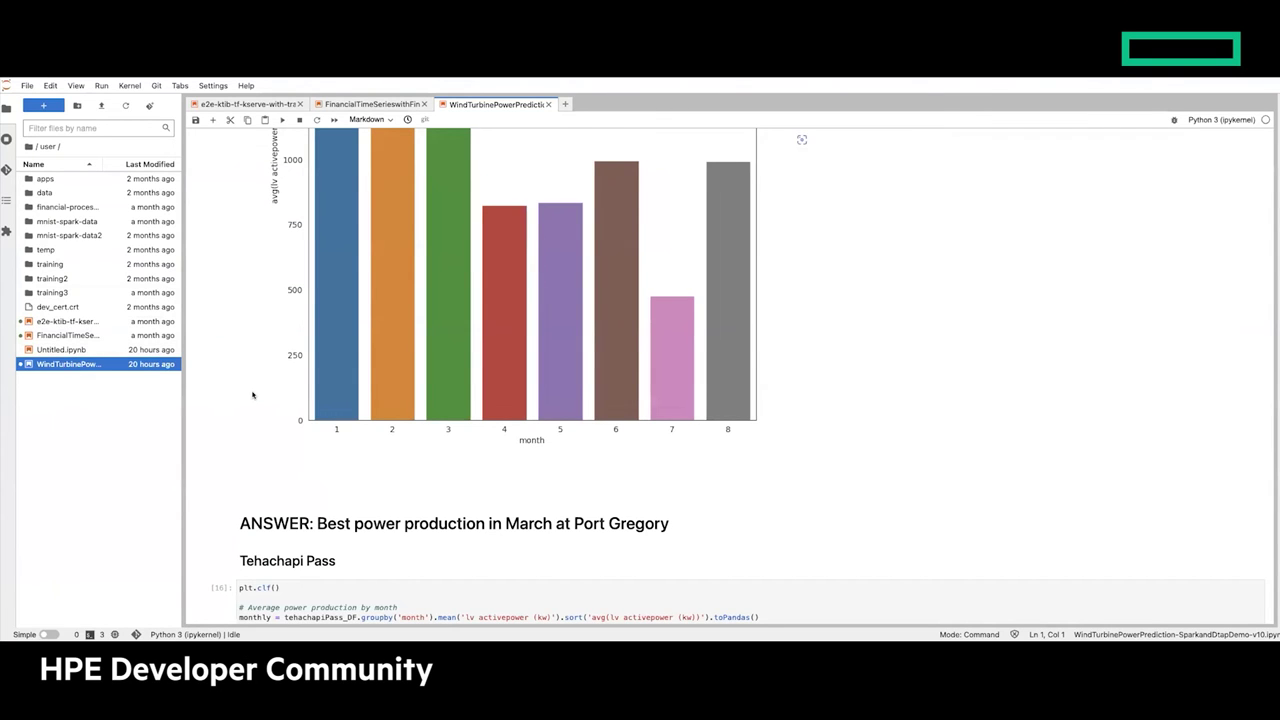
# Go to the Spark configuration override in the WindTurbinePowerPrediction notebook and highlight the version in the container image value
pyautogui.scroll(5, 254, 391)
pyautogui.scroll(15, 252, 395)
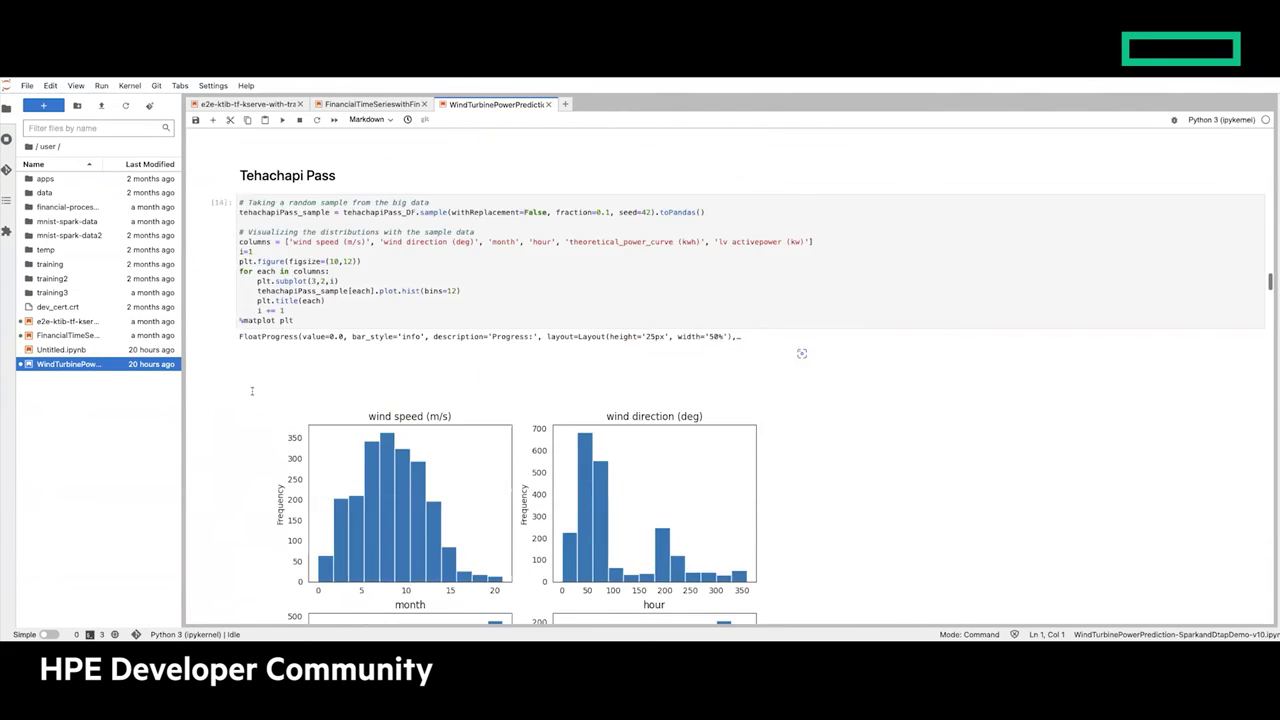
pyautogui.scroll(15, 251, 439)
pyautogui.scroll(-3, 251, 439)
pyautogui.scroll(-1, 250, 441)
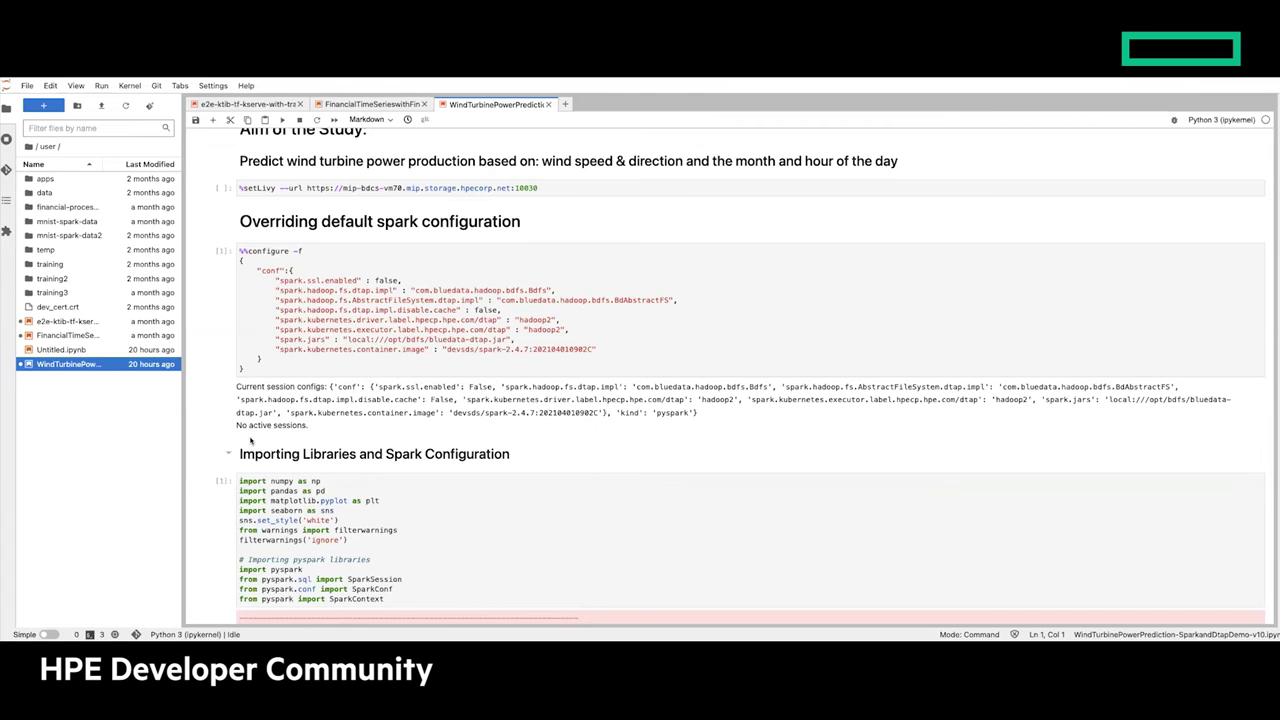
pyautogui.click(506, 349)
pyautogui.keyDown('shift'); pyautogui.click(566, 349); pyautogui.keyUp('shift')
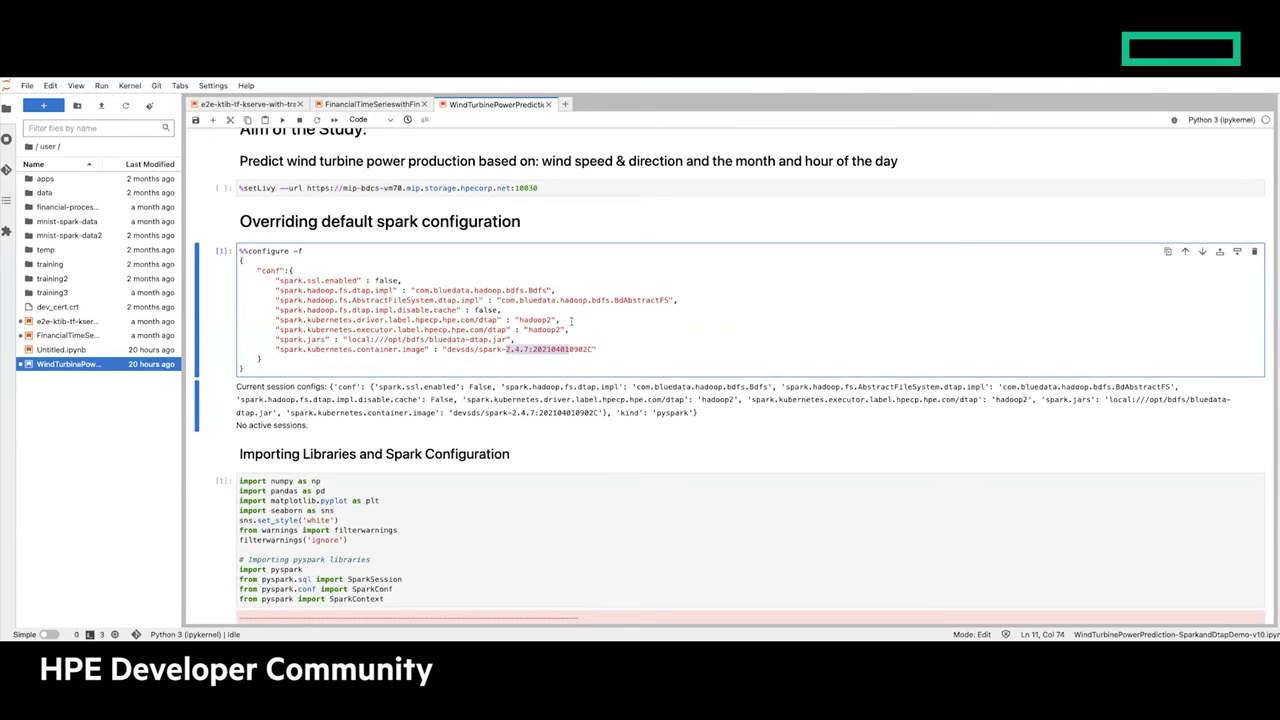
# Review the library import and data fabric path cells of the notebook, and open the data folder in the file browser
pyautogui.scroll(-1, 571, 321)
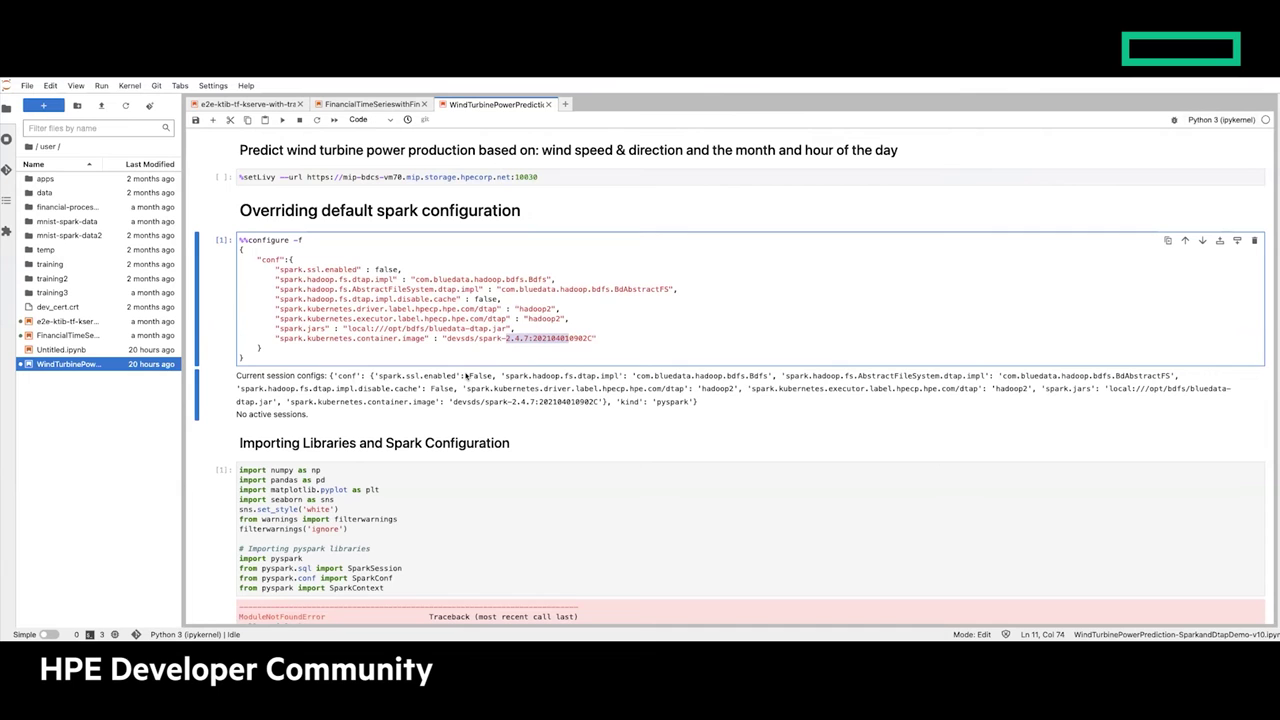
pyautogui.scroll(-3, 410, 428)
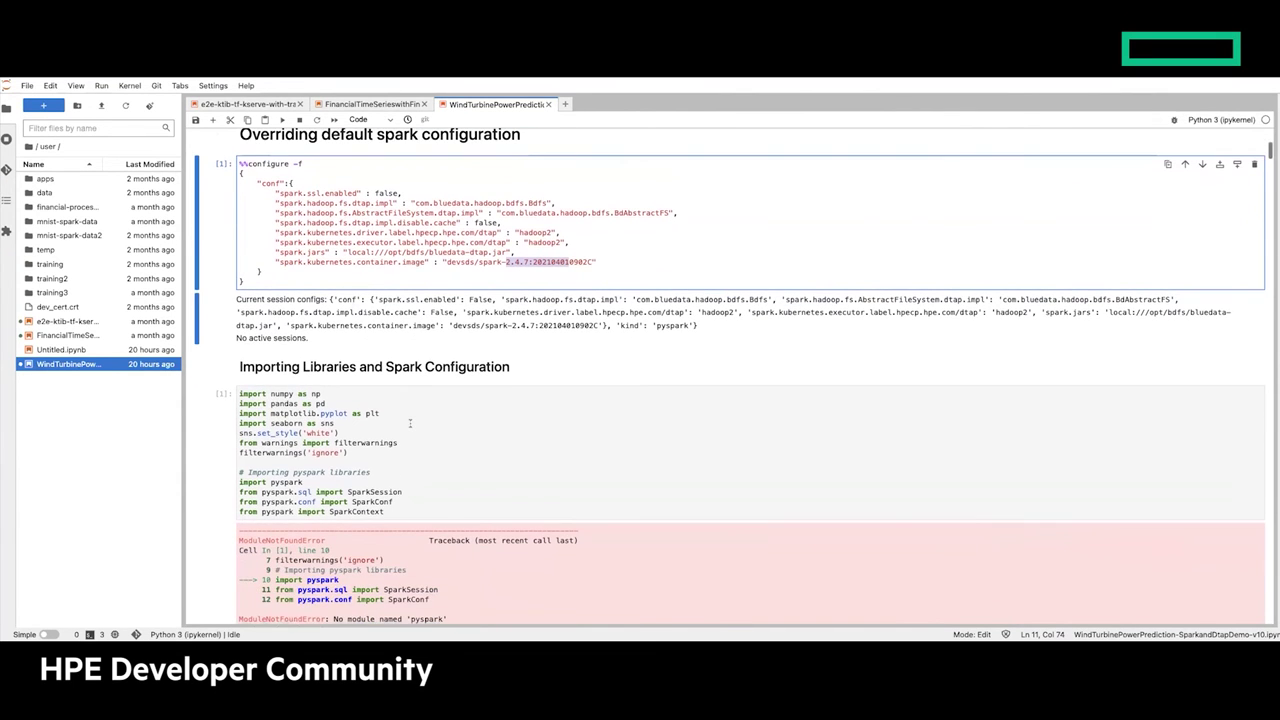
pyautogui.scroll(-15, 410, 424)
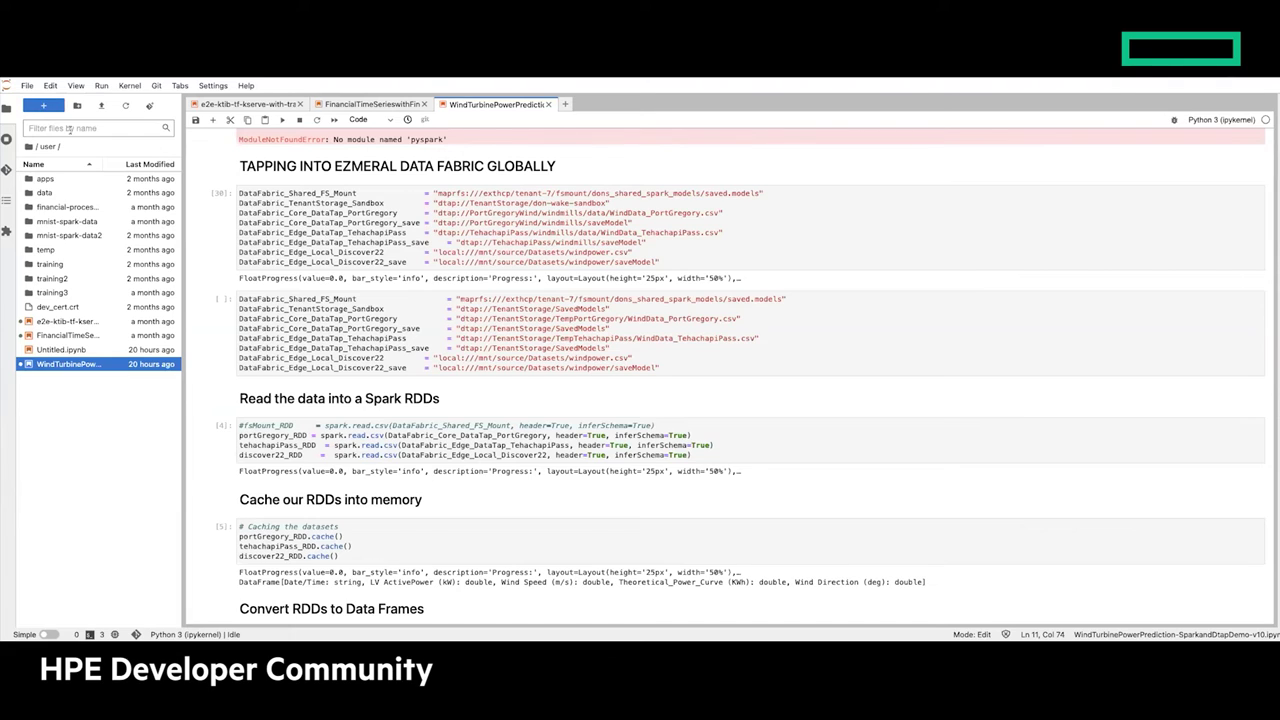
pyautogui.click(42, 193)
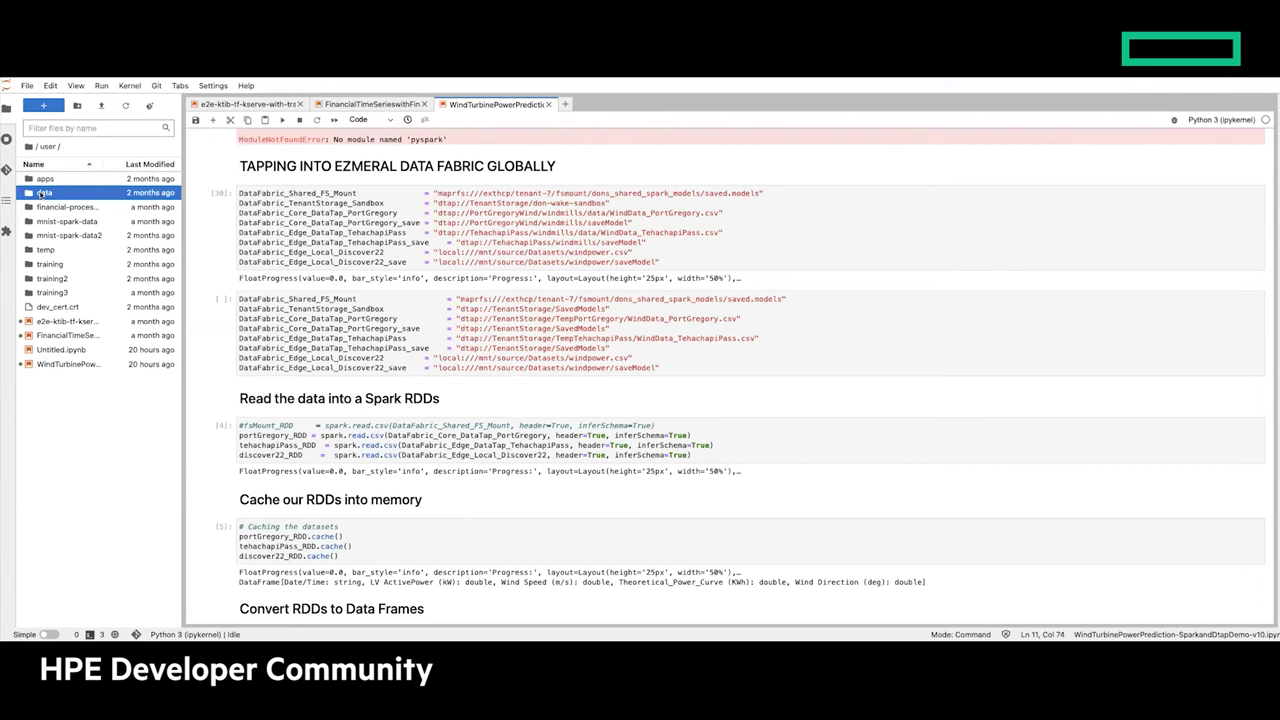
pyautogui.doubleClick(43, 193)
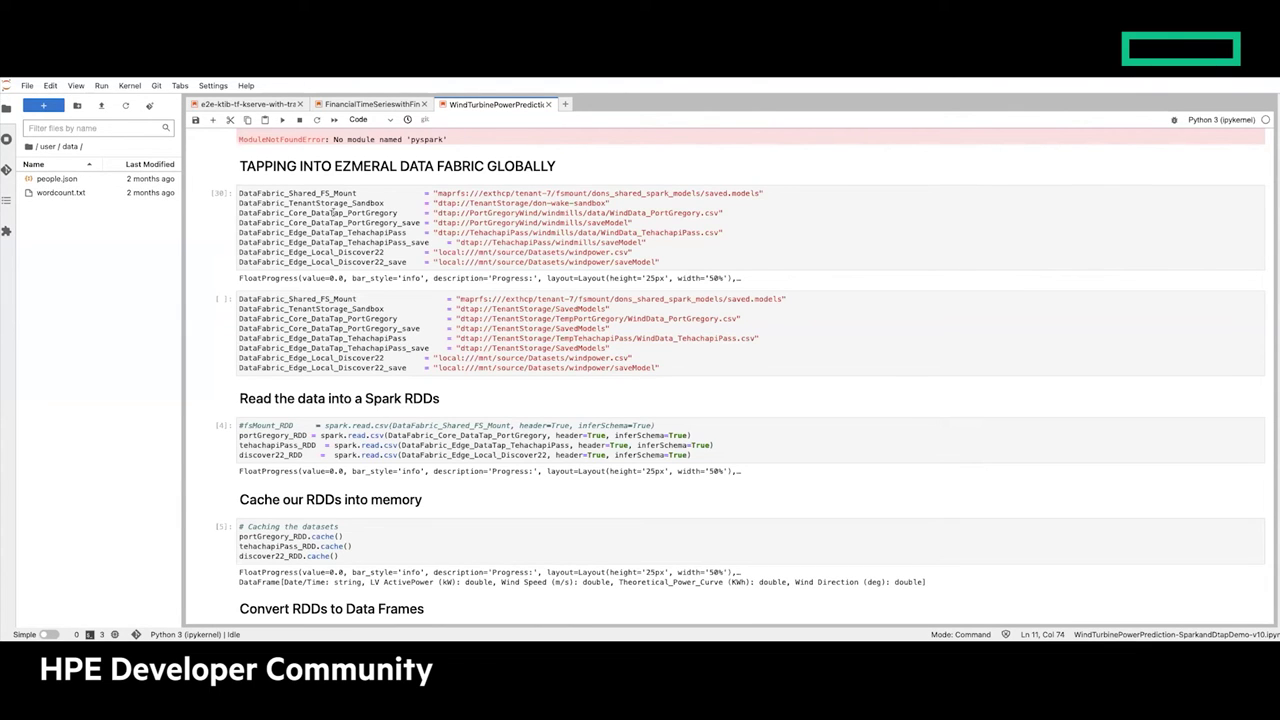
pyautogui.scroll(-1, 316, 274)
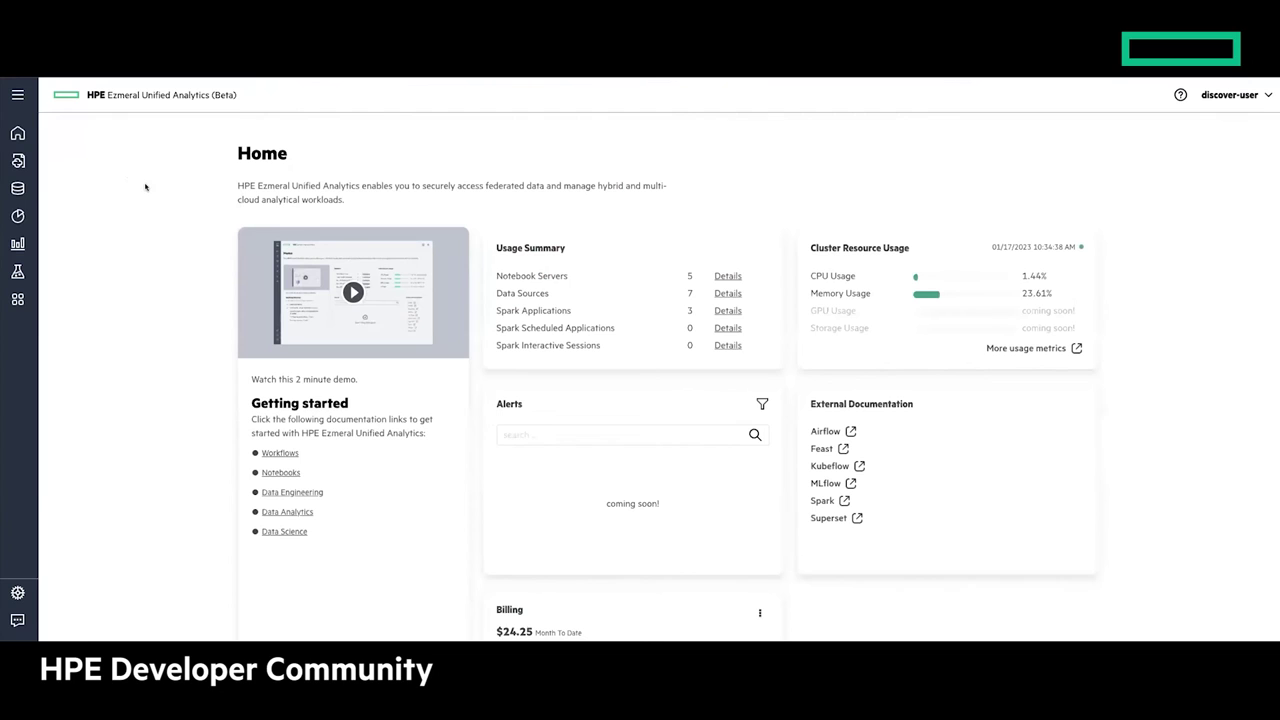
# View the Data Sources page in Unified Analytics, and open EzSQL from Applications & Frameworks
pyautogui.click(17, 188)
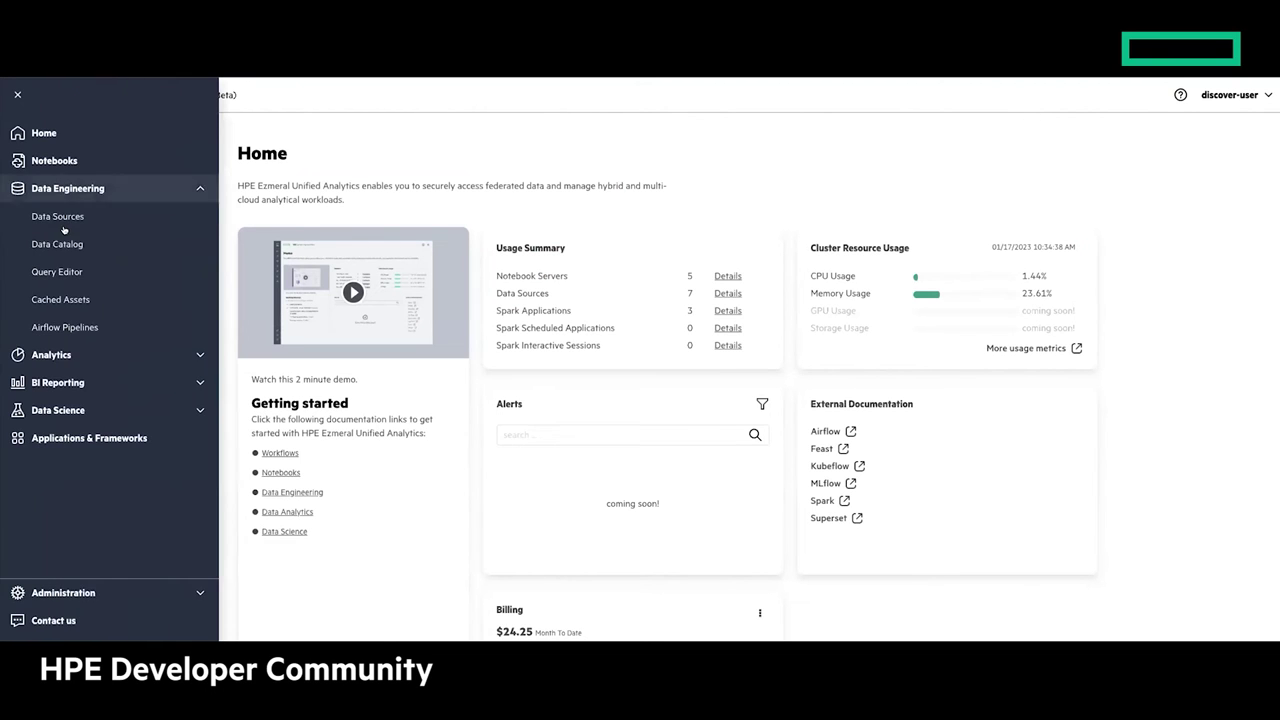
pyautogui.click(78, 218)
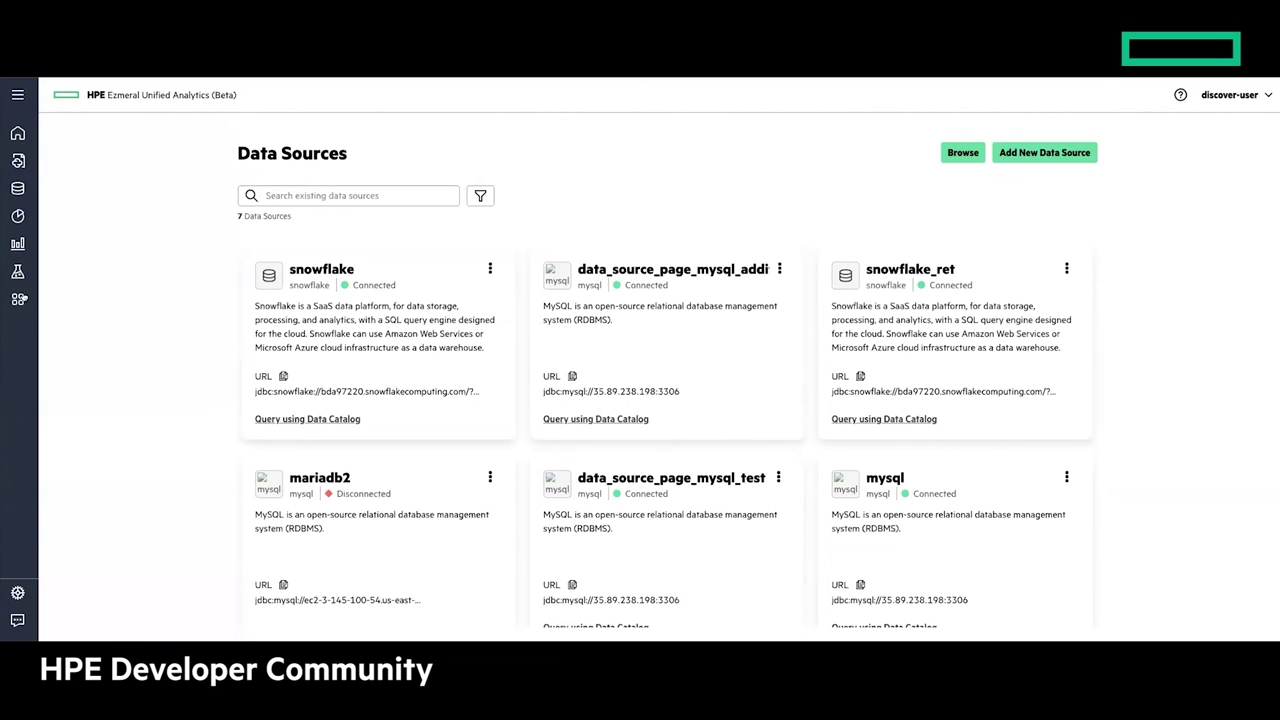
pyautogui.click(17, 299)
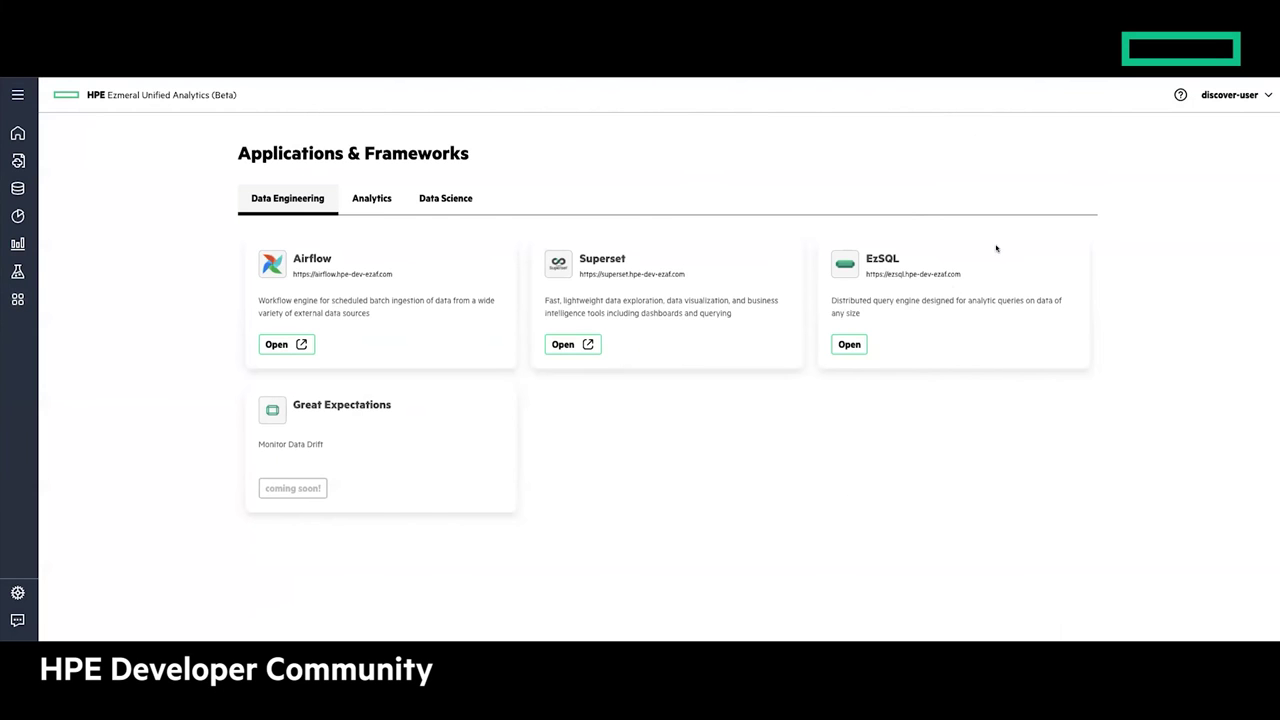
pyautogui.click(849, 345)
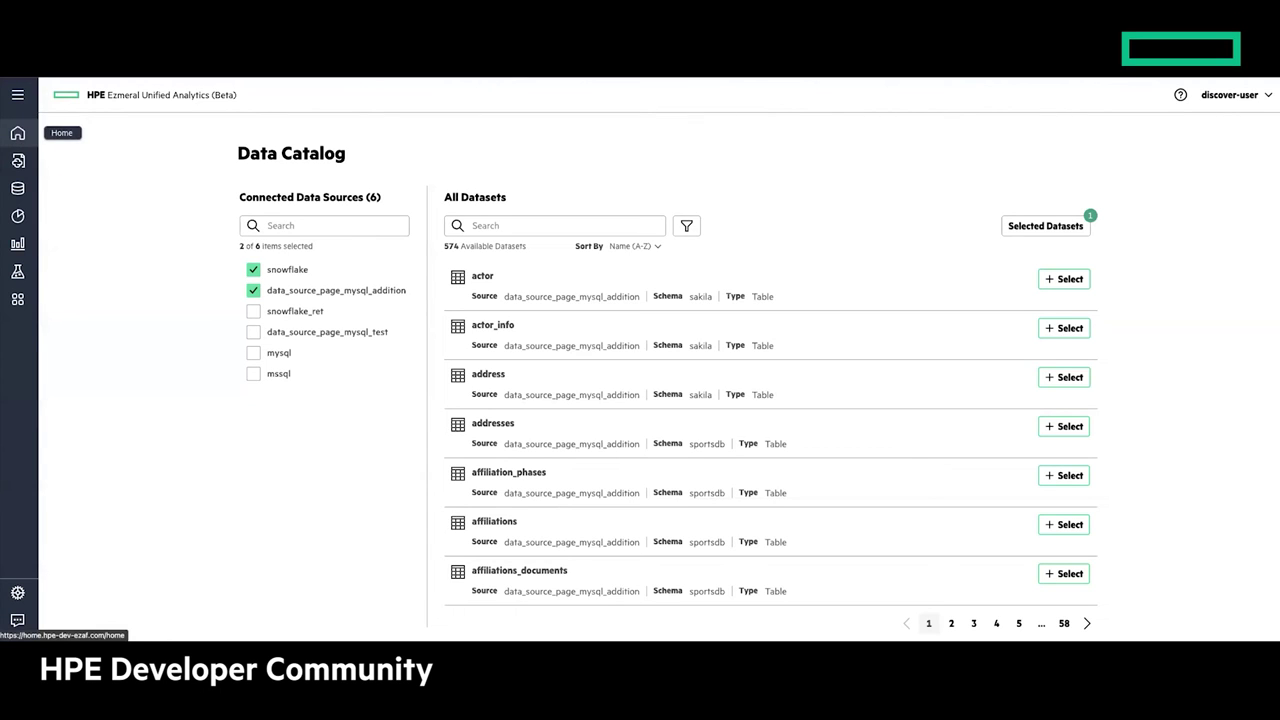
# View the Data Fabrics list under Administration, and review all the data sources on the Data Sources page
pyautogui.click(17, 591)
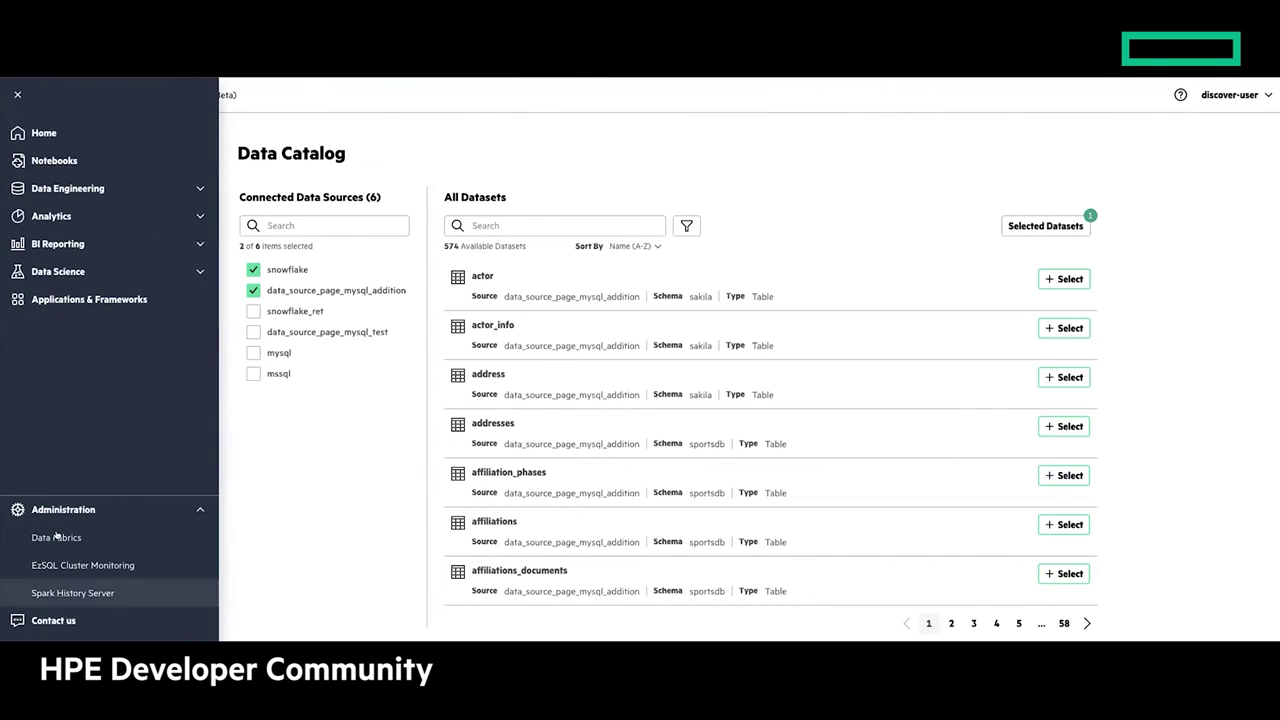
pyautogui.click(53, 539)
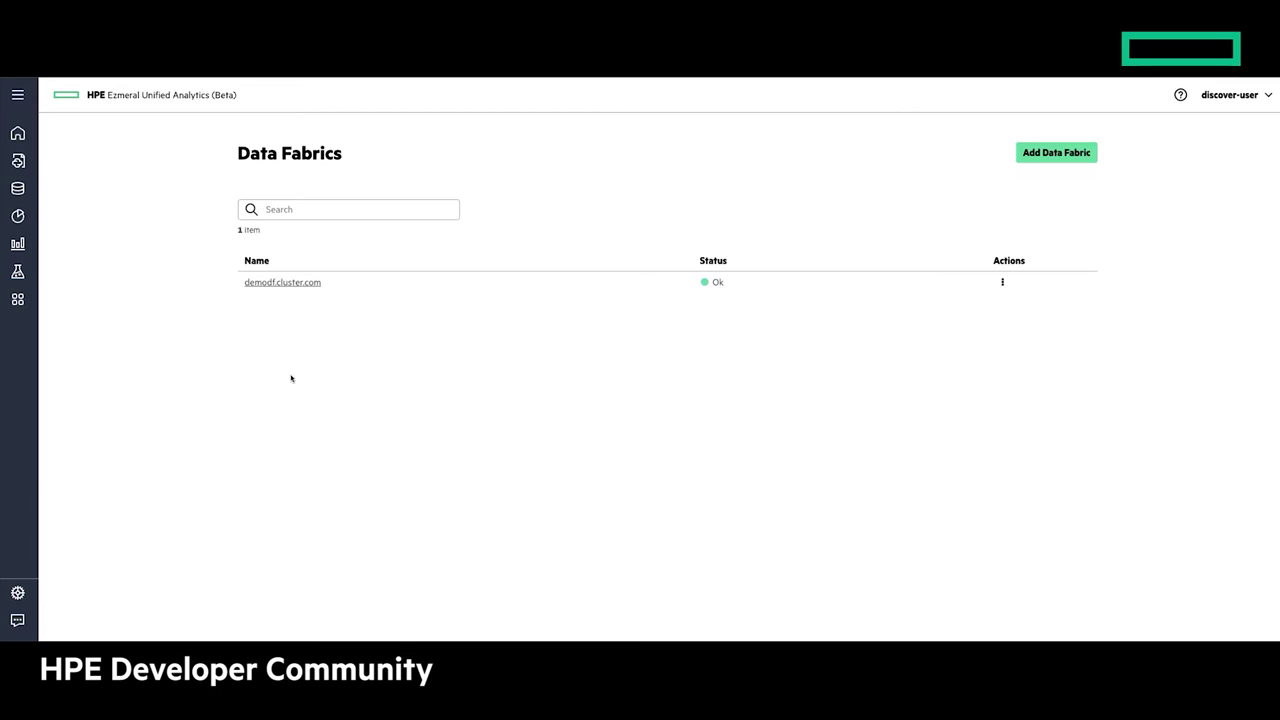
pyautogui.click(18, 188)
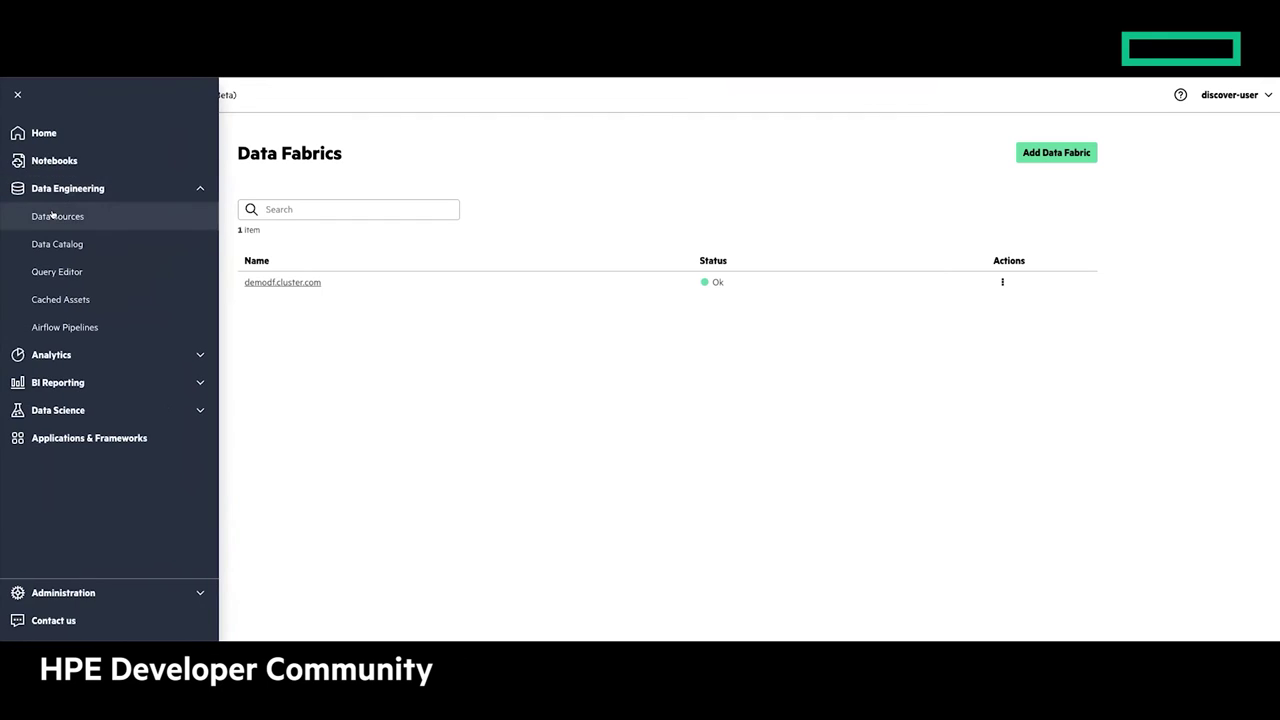
pyautogui.click(52, 215)
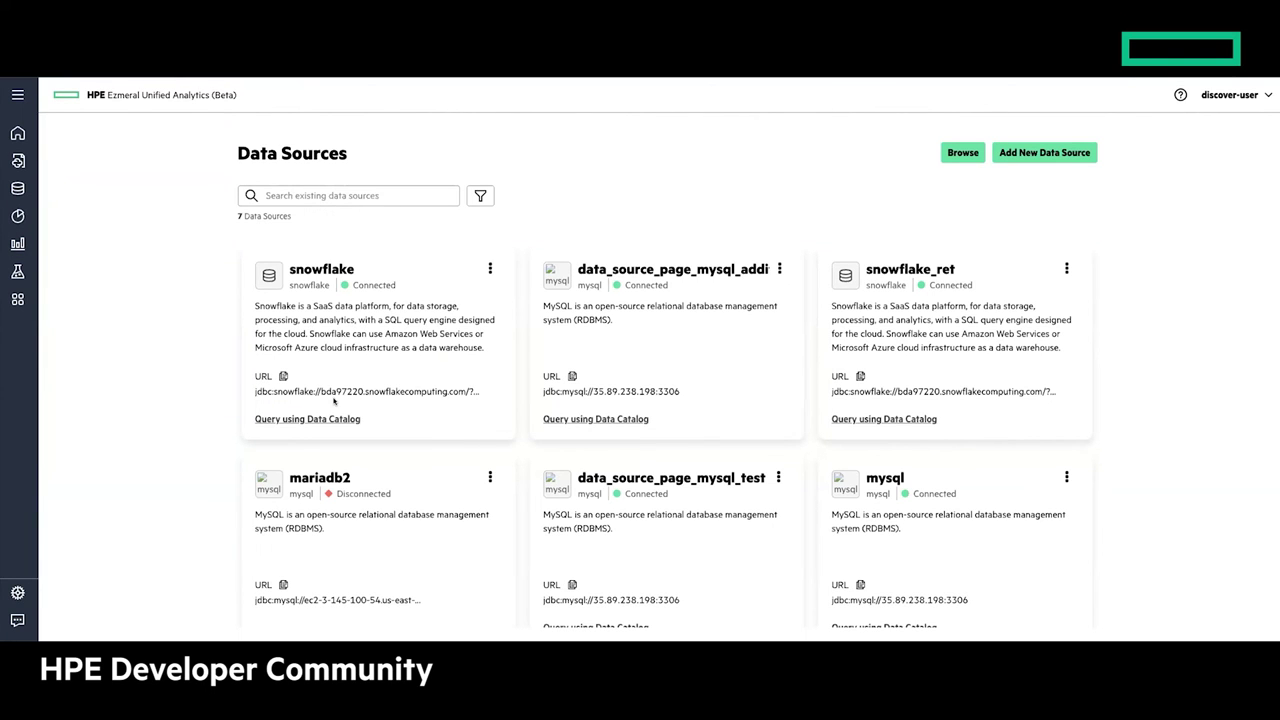
pyautogui.scroll(-2, 334, 400)
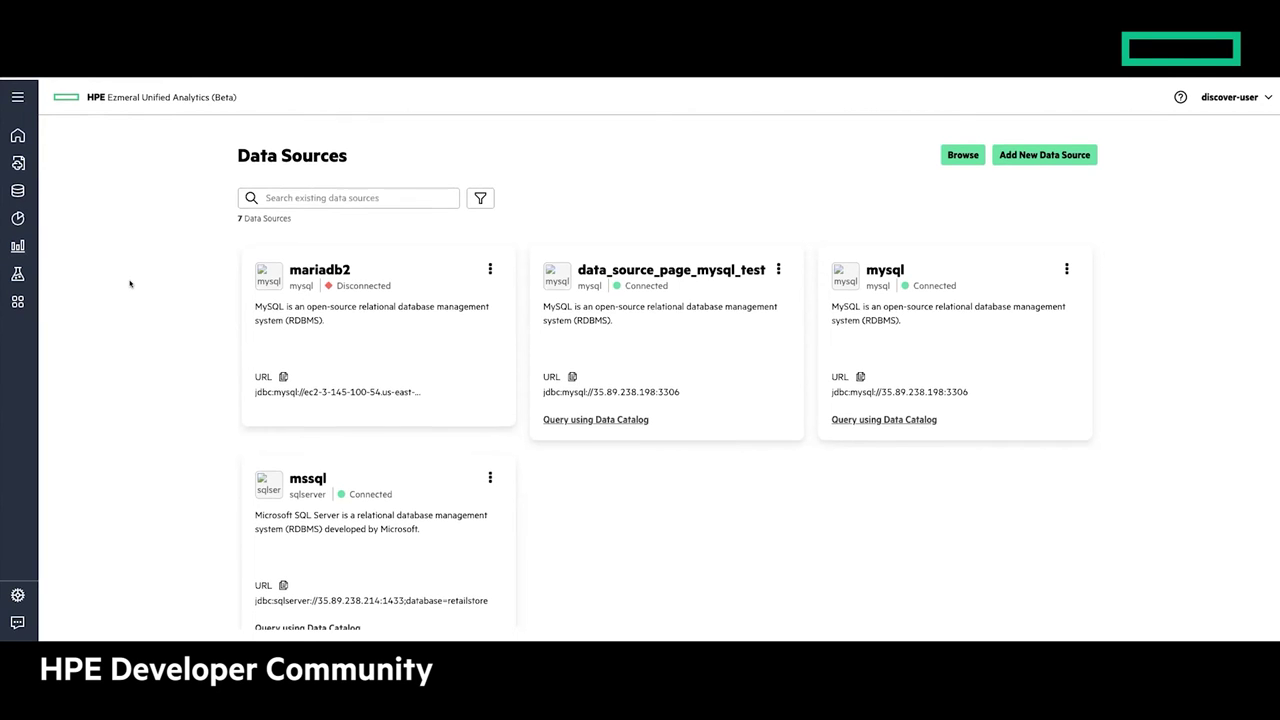
# Start a new Spark application from the Spark Applications page, name it tomspark, and continue to its configuration
pyautogui.click(18, 133)
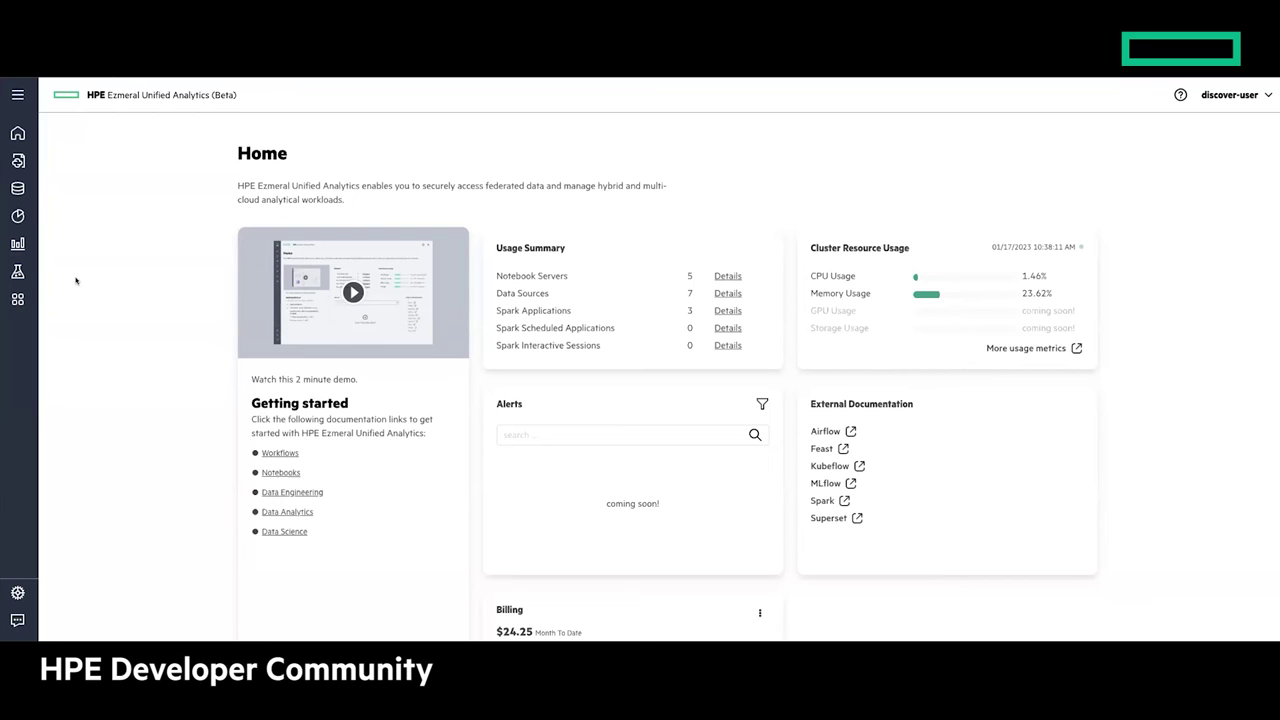
pyautogui.click(20, 190)
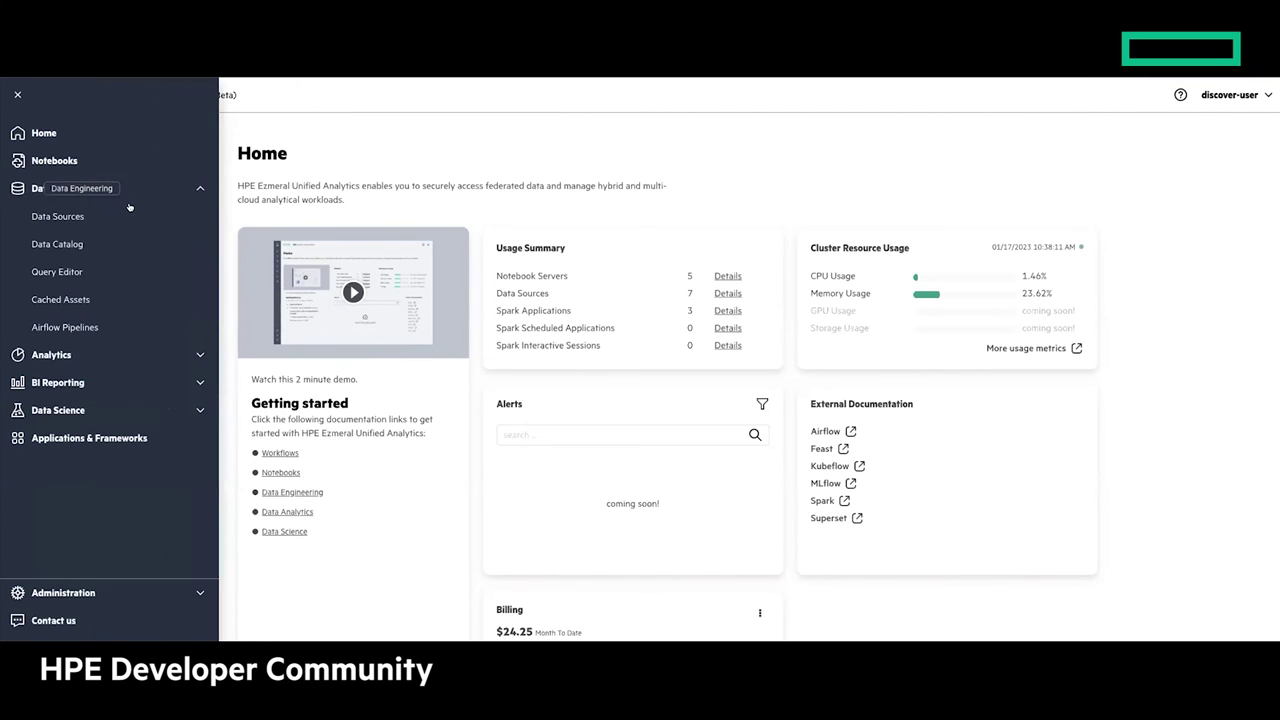
pyautogui.click(98, 352)
pyautogui.click(95, 380)
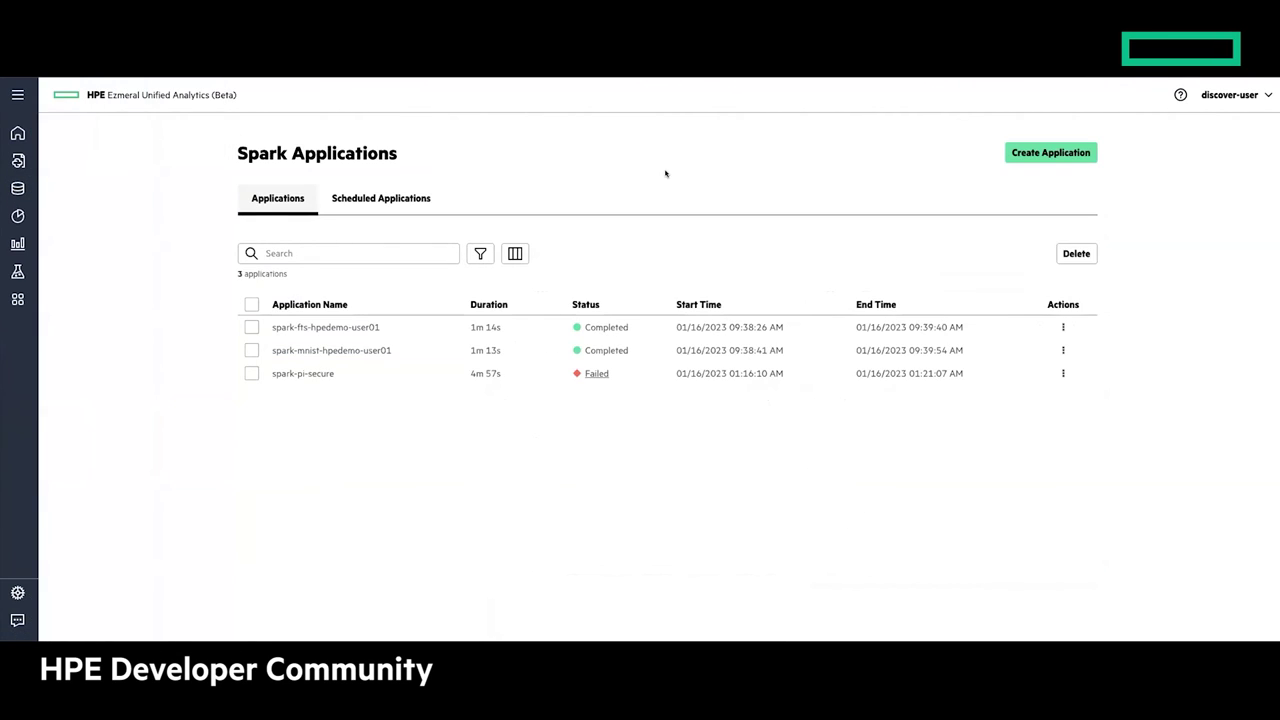
pyautogui.click(1020, 152)
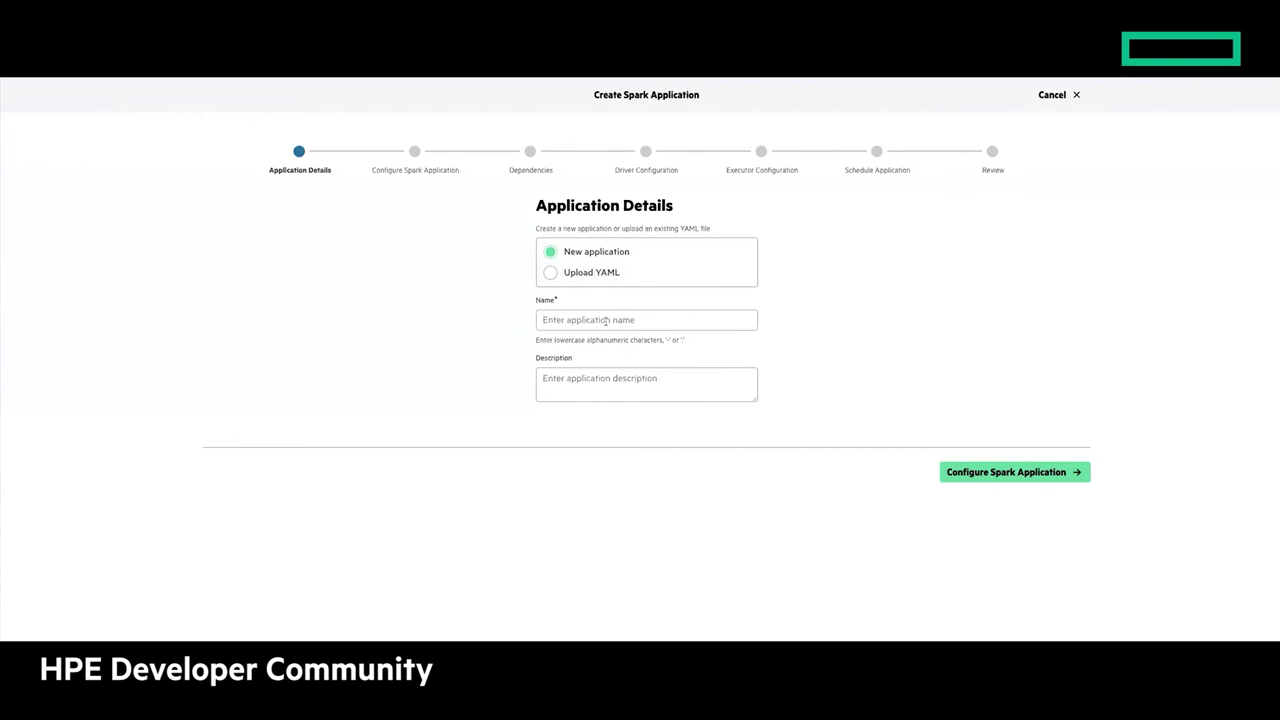
pyautogui.click(601, 320)
pyautogui.write('tomspark')
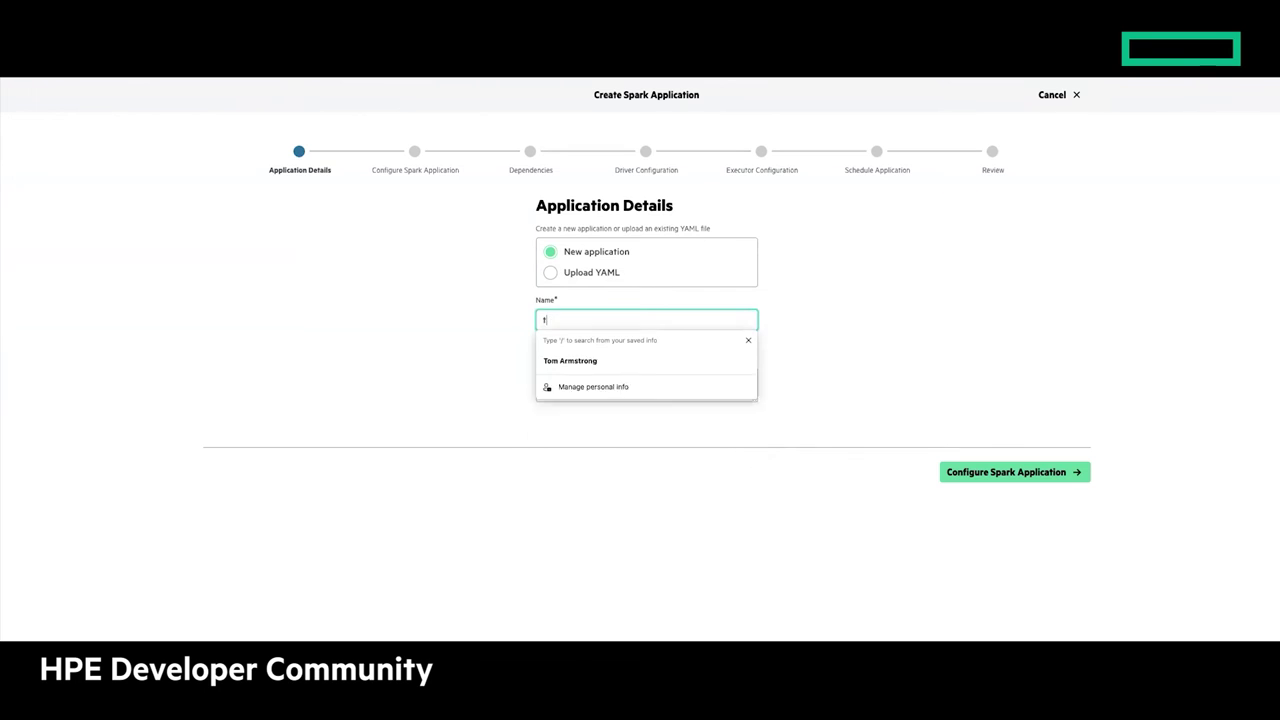
pyautogui.press('Return')
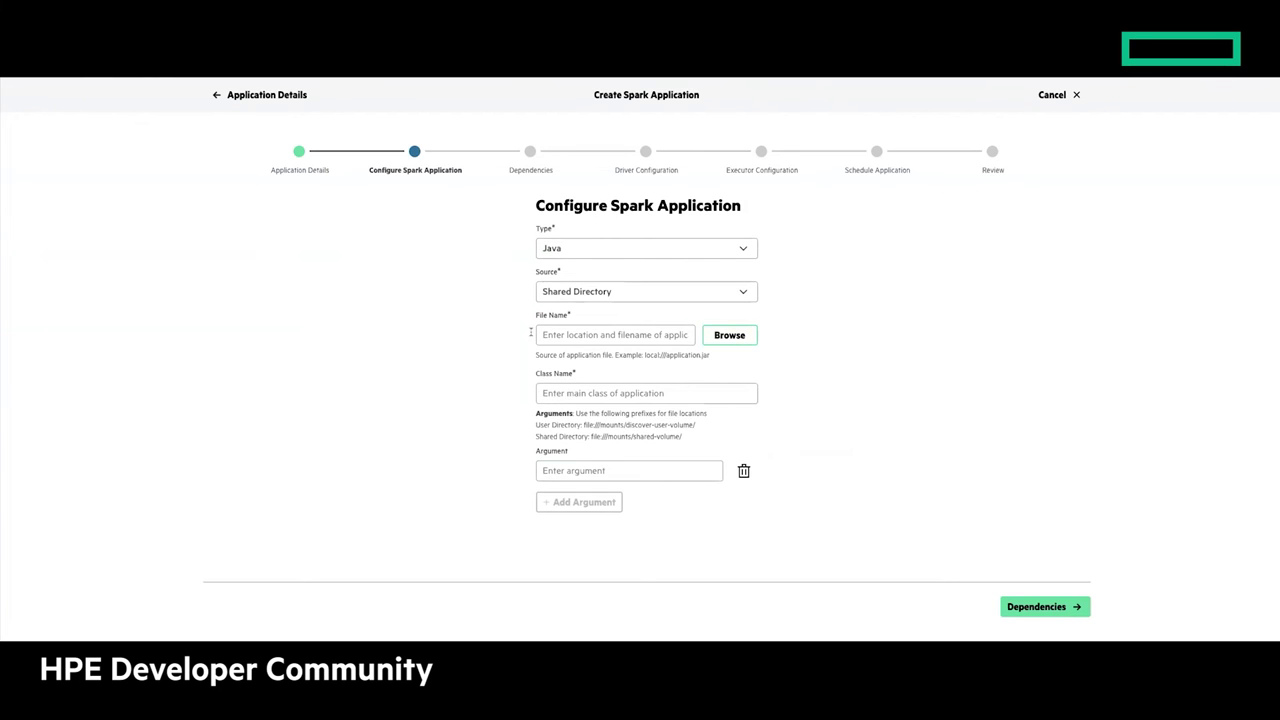
# Try to select financial.csv from the shared directory's datasets folder as the Spark application file
pyautogui.click(626, 334)
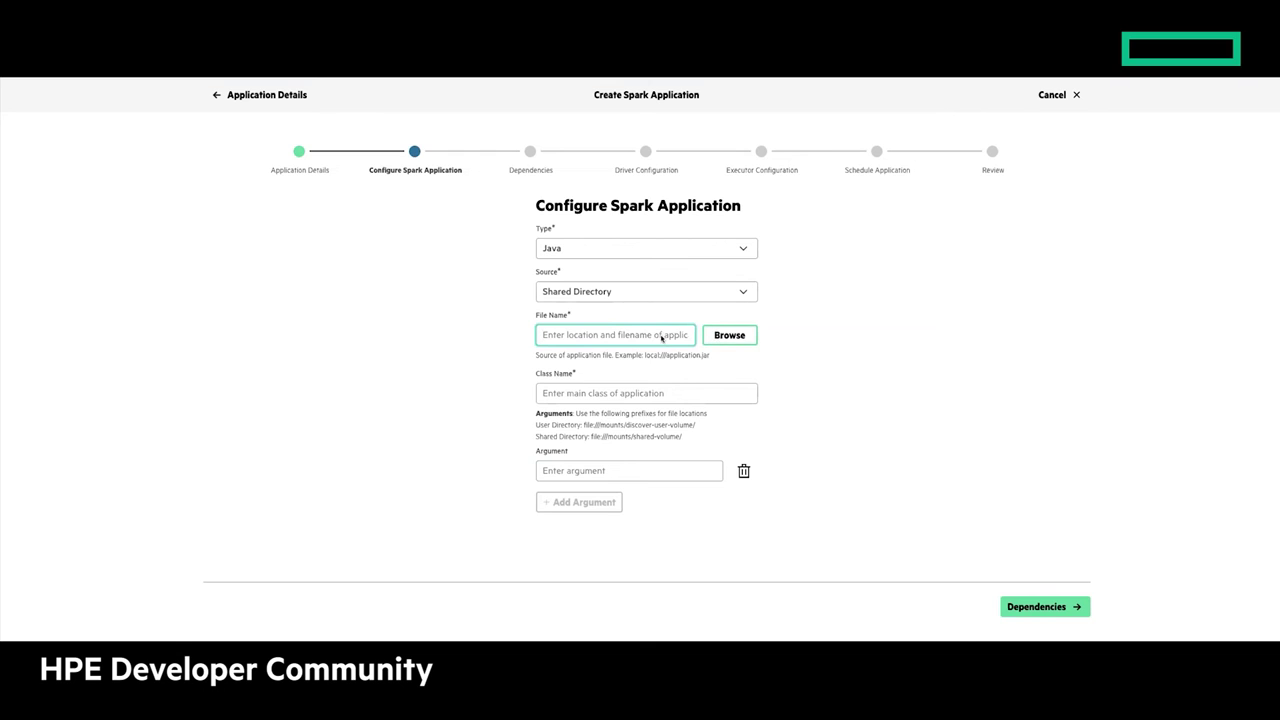
pyautogui.click(718, 336)
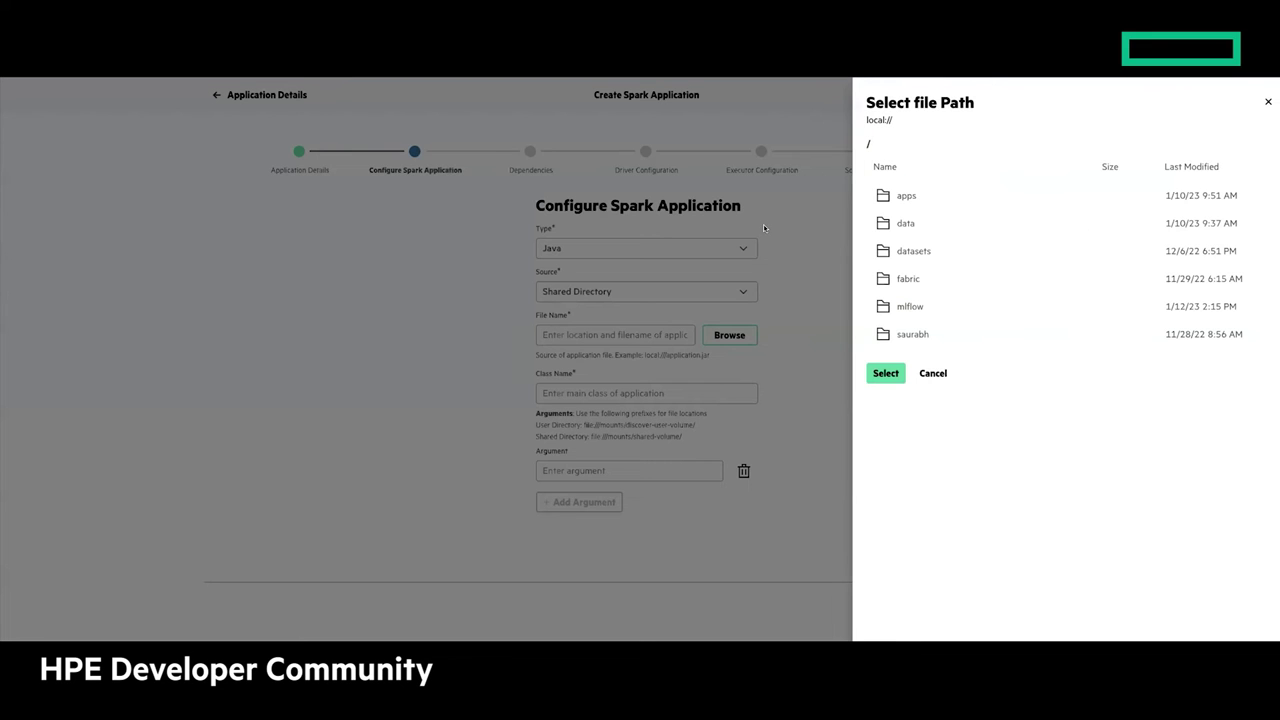
pyautogui.click(915, 252)
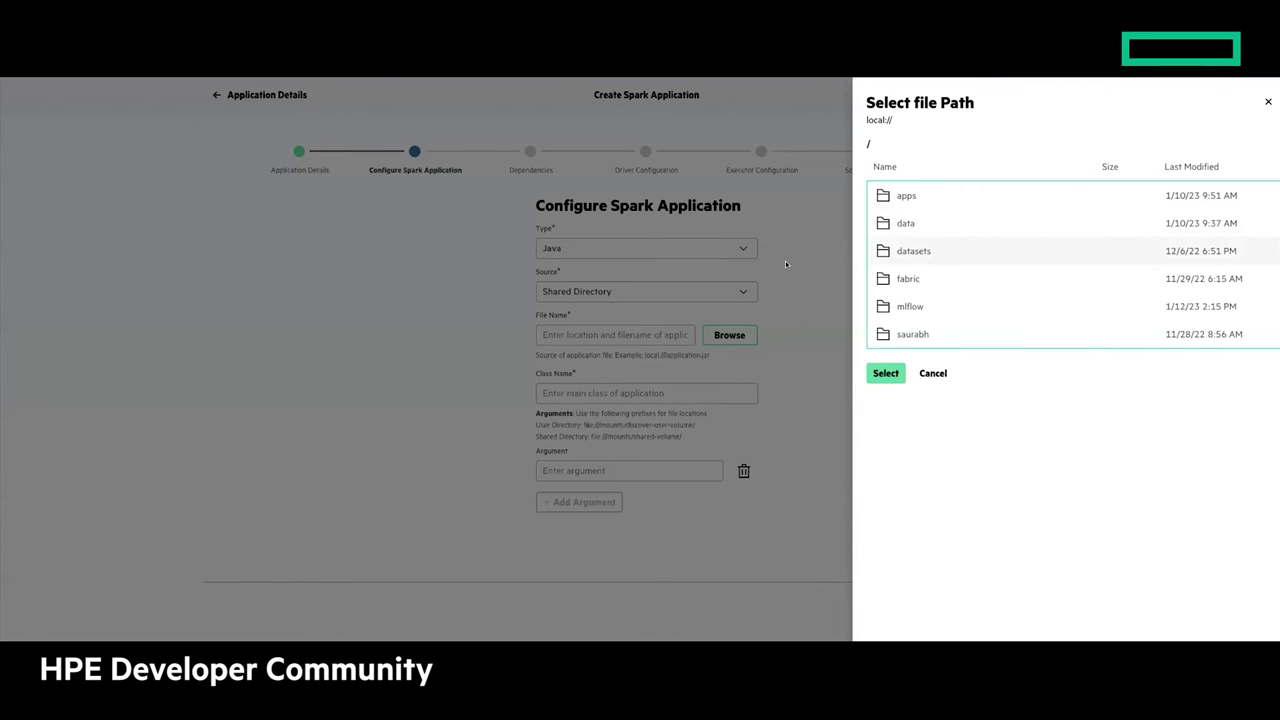
pyautogui.click(885, 373)
pyautogui.doubleClick(913, 254)
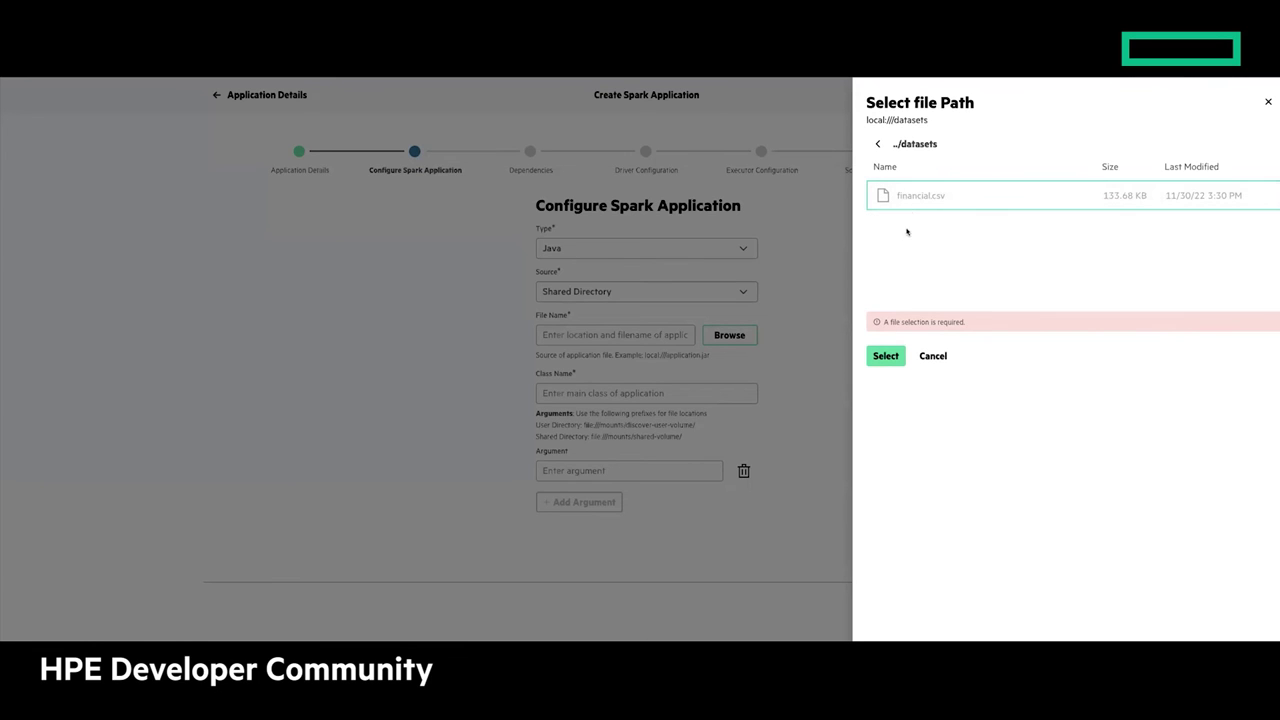
pyautogui.doubleClick(915, 196)
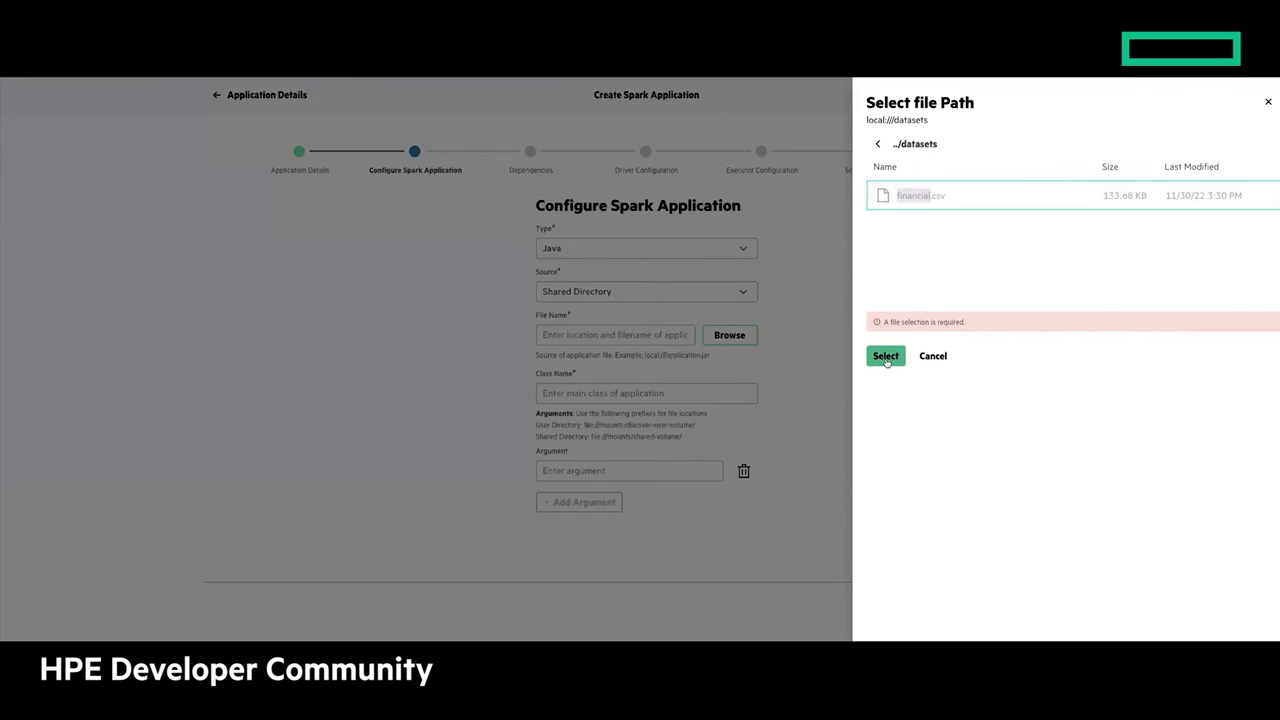
pyautogui.click(646, 300)
# Enter temp as the class name and check the available application types, keeping Java
pyautogui.click(624, 334)
pyautogui.click(600, 384)
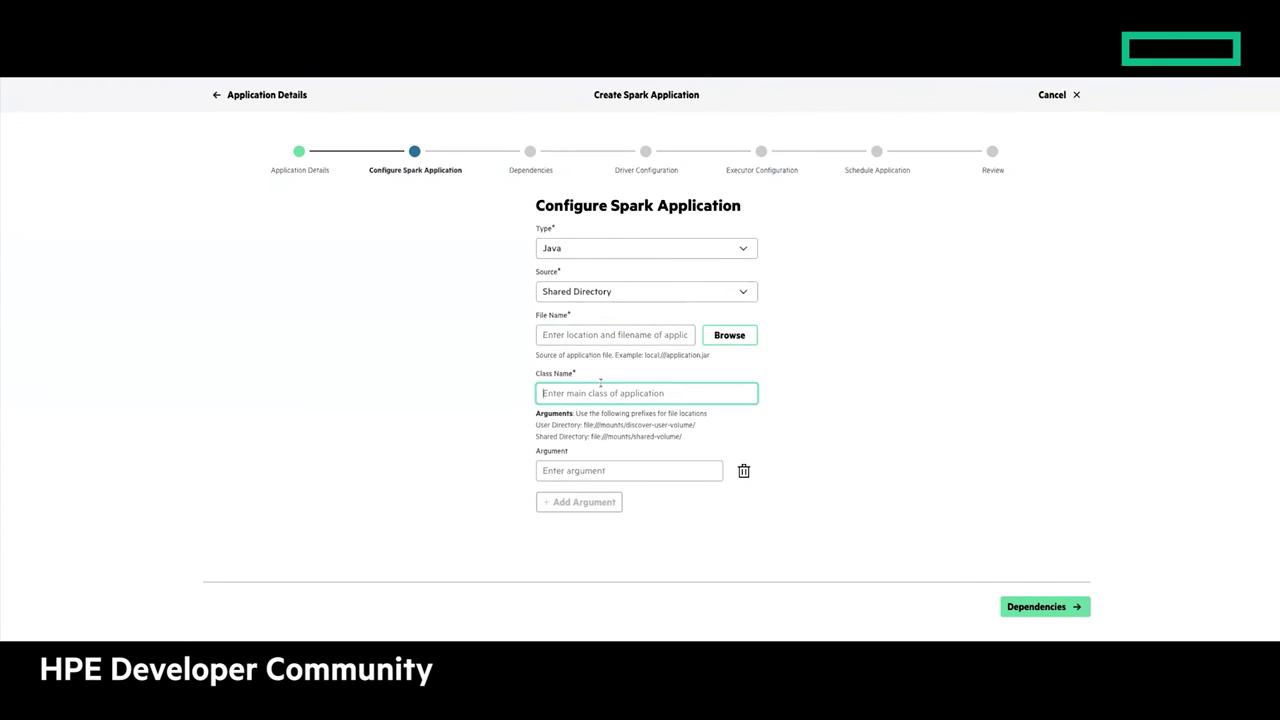
pyautogui.write('temp')
pyautogui.click(708, 254)
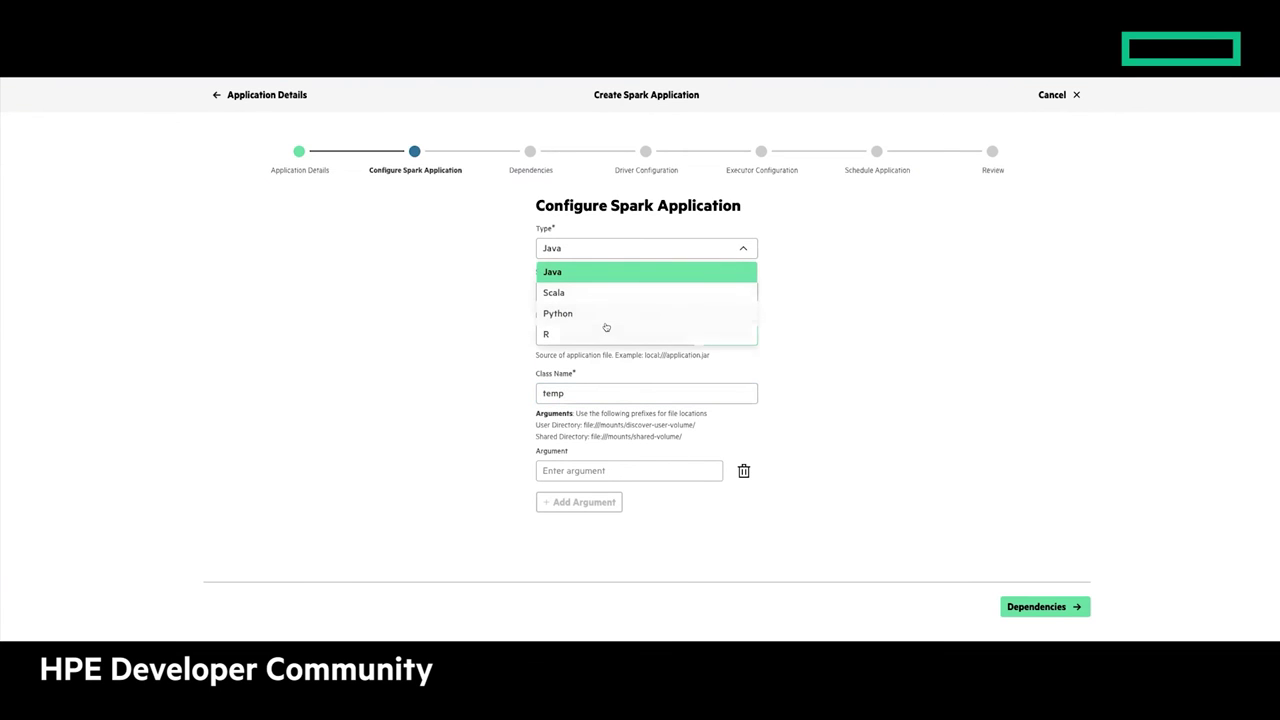
pyautogui.click(831, 272)
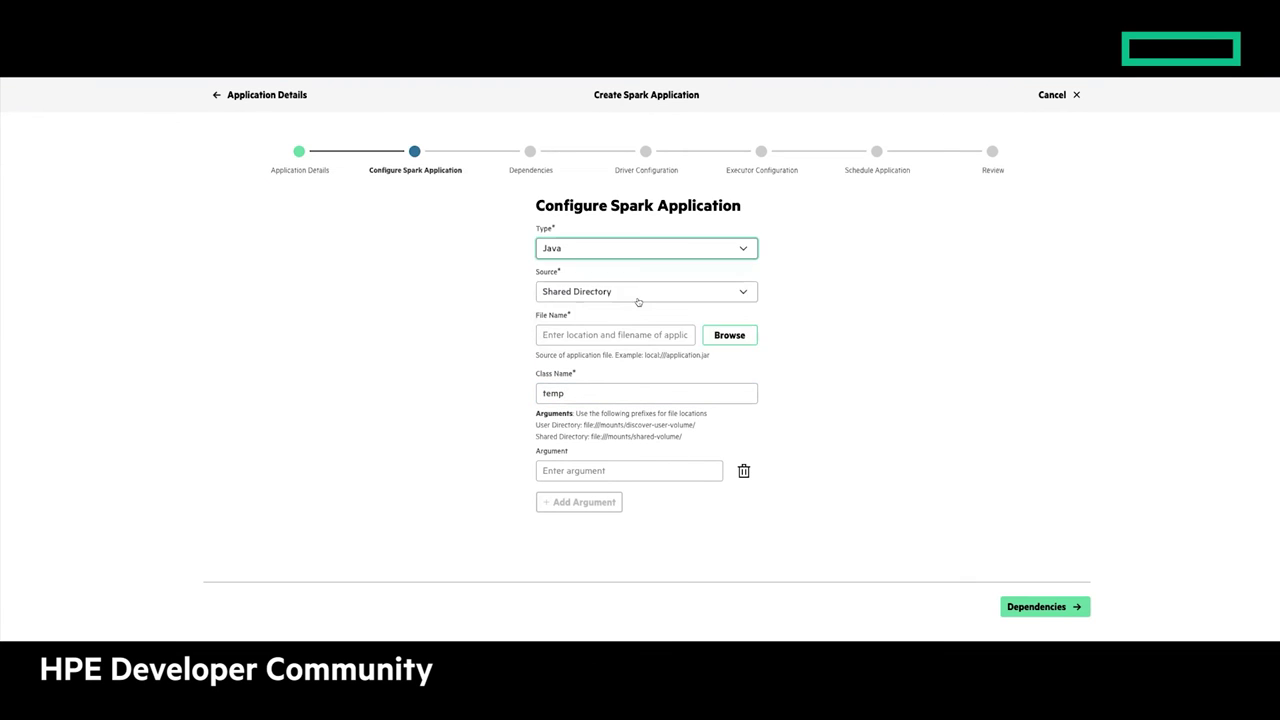
# Set the source to User Directory and try to select a parquet file from the mnist-spark-data2 folder
pyautogui.click(638, 300)
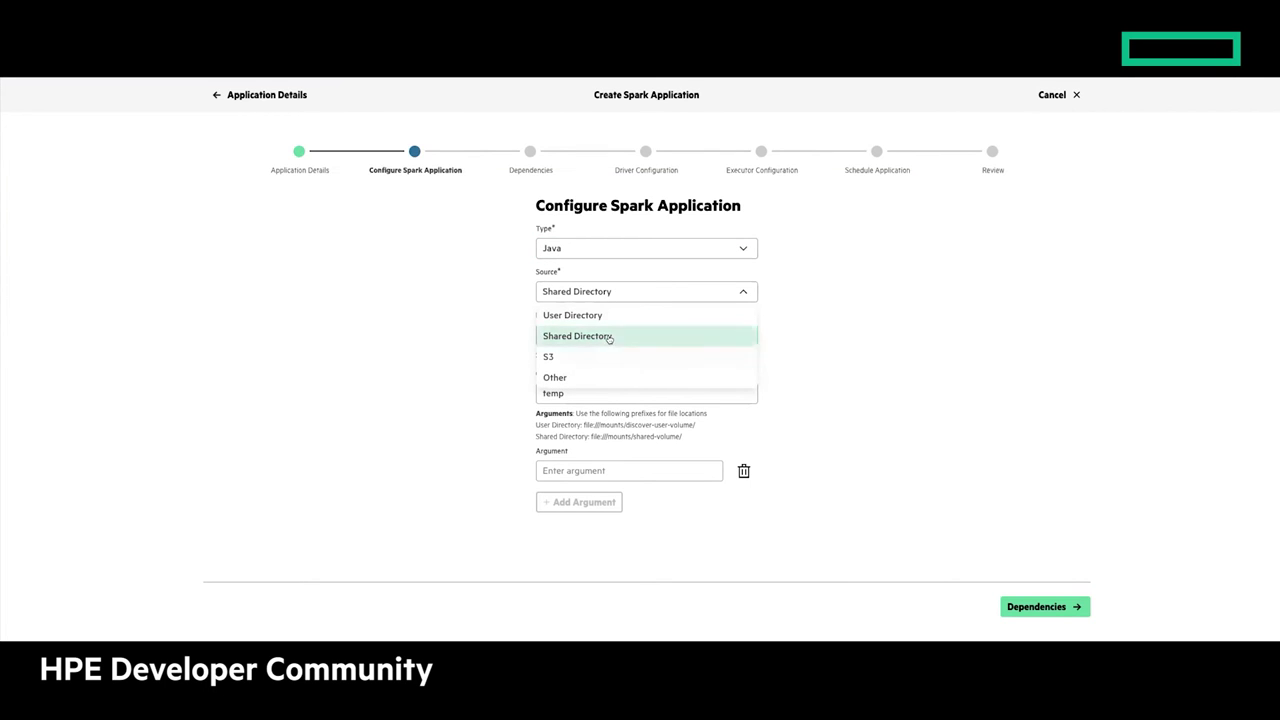
pyautogui.click(612, 316)
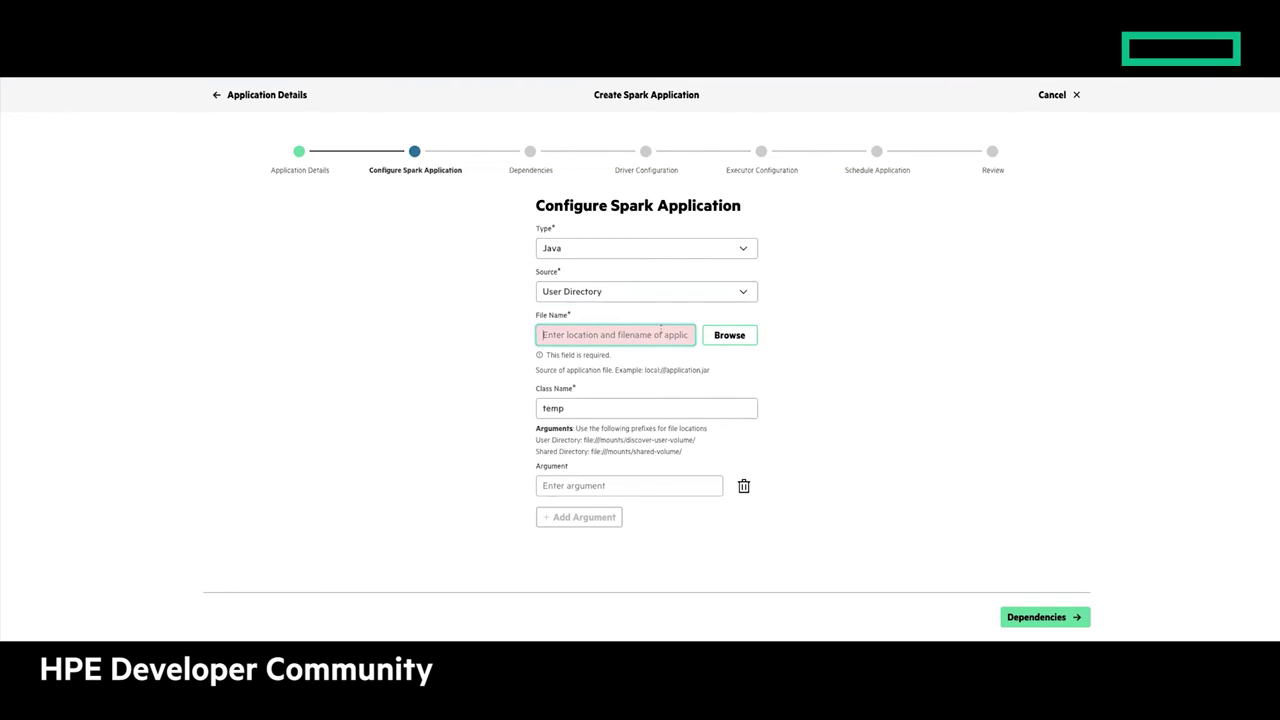
pyautogui.click(724, 337)
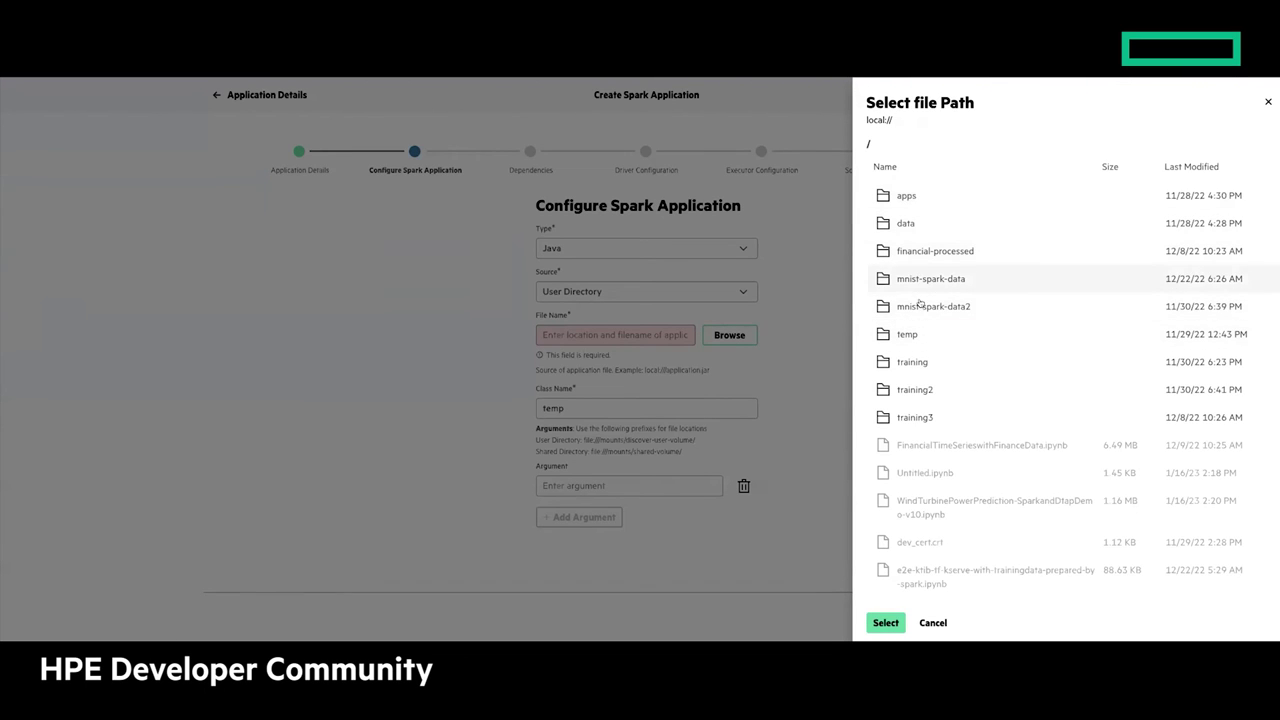
pyautogui.click(919, 306)
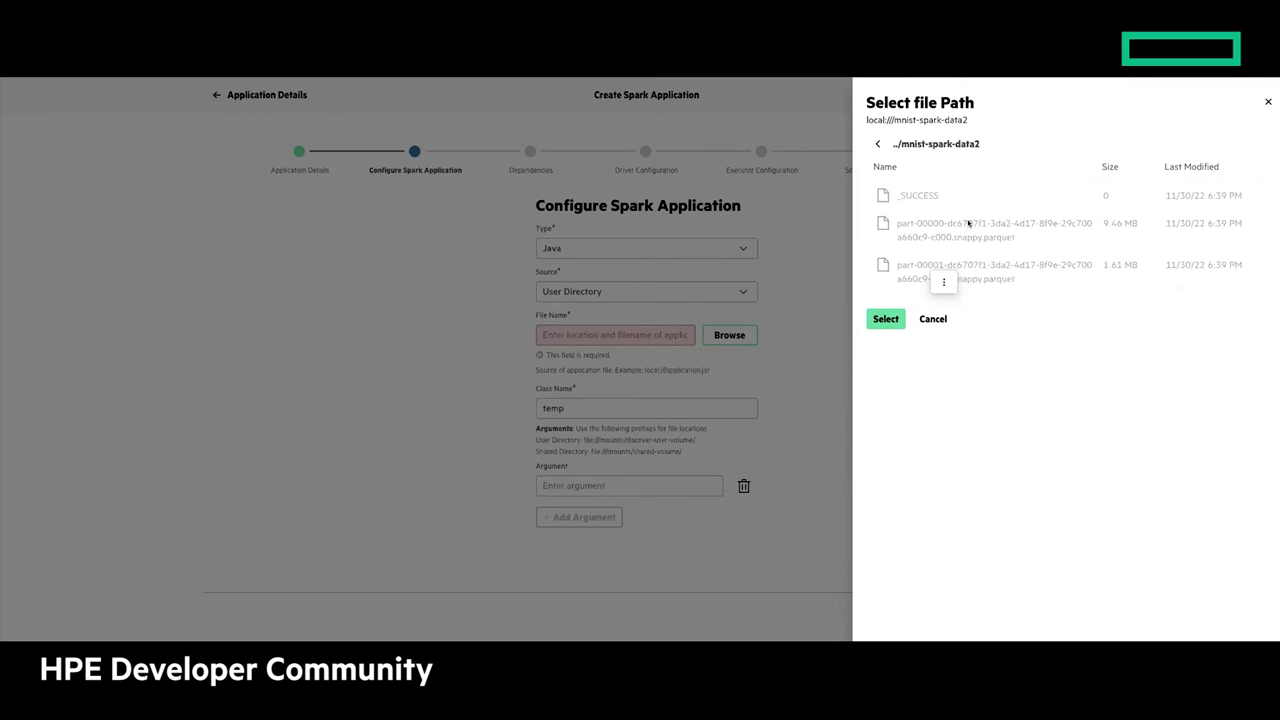
pyautogui.click(925, 232)
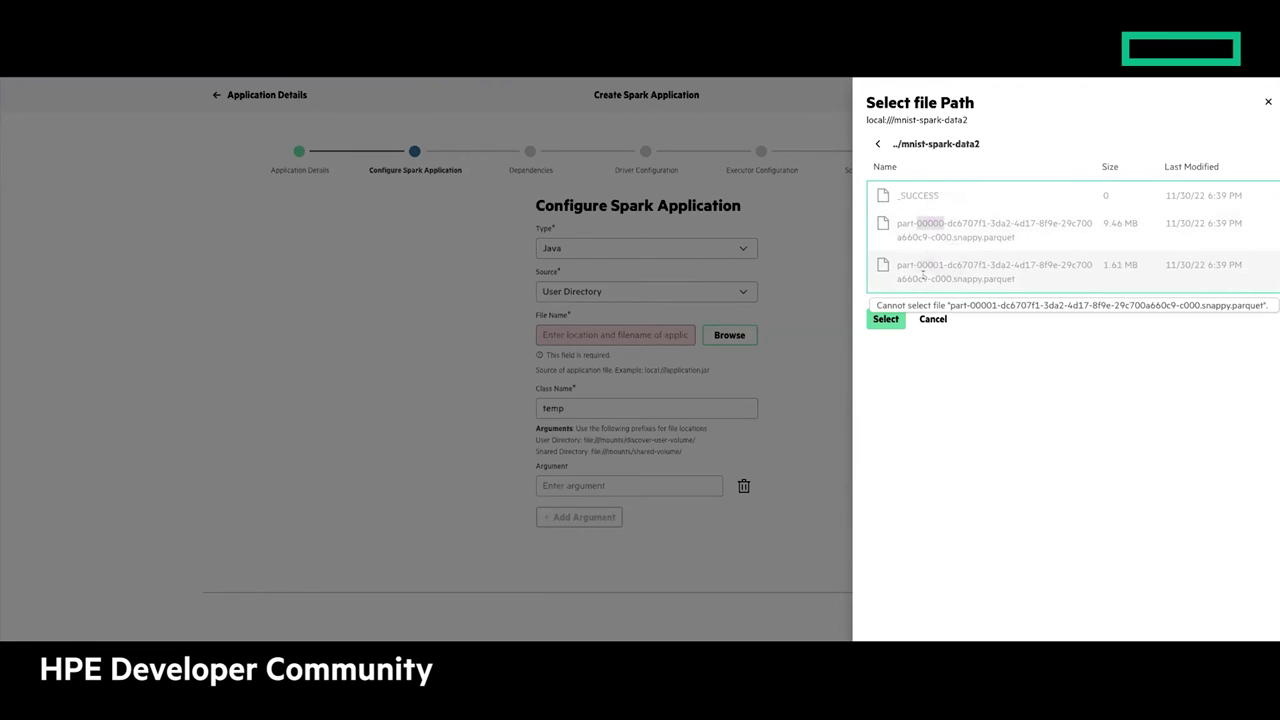
pyautogui.click(885, 319)
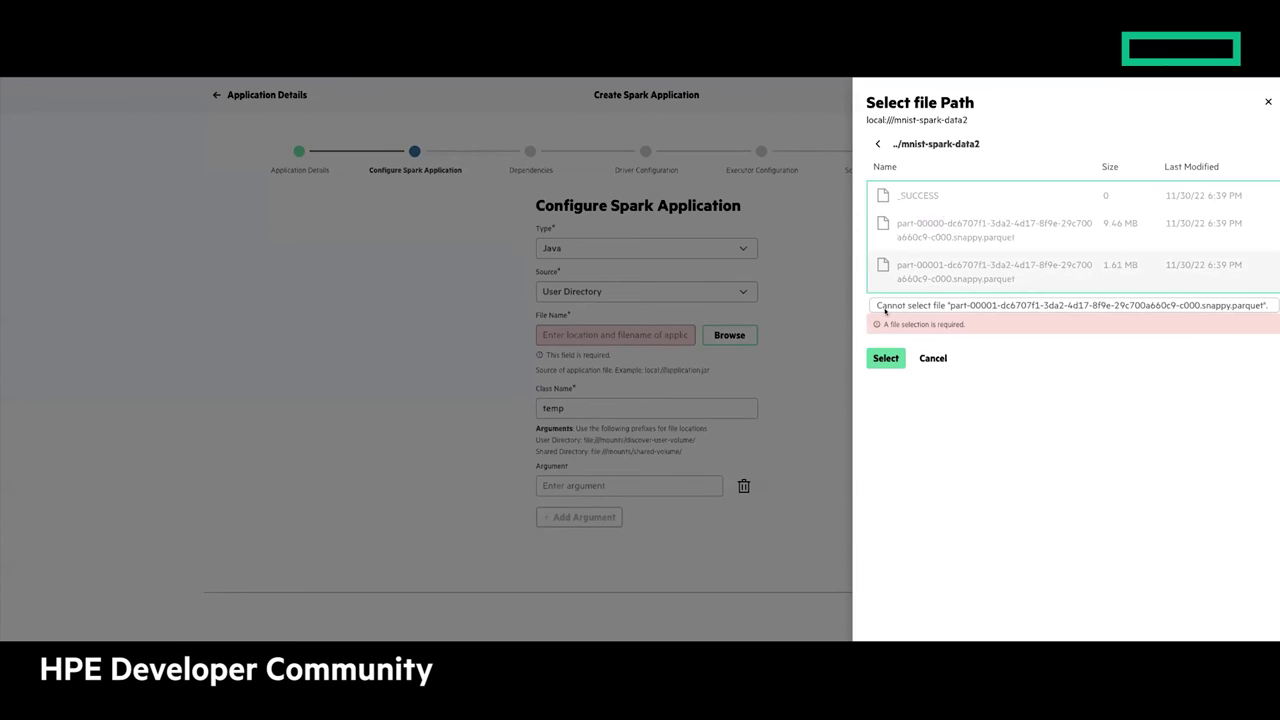
pyautogui.click(1246, 243)
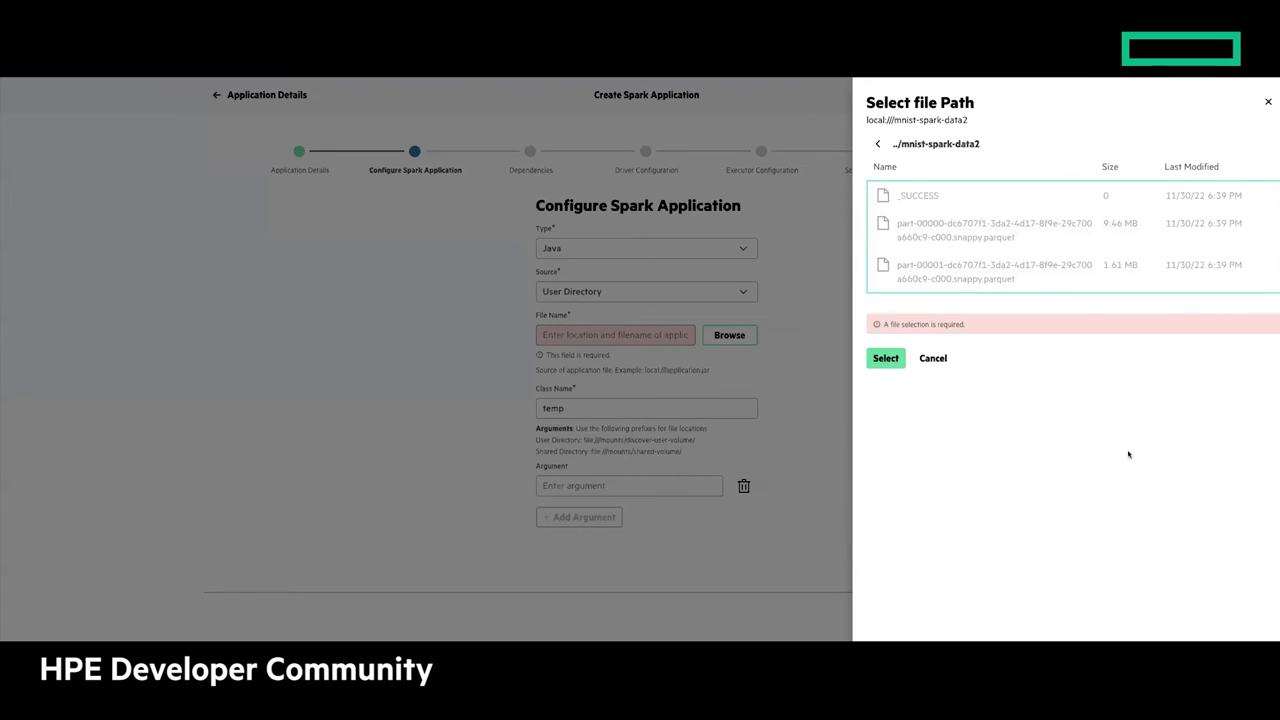
# Look in the training3 folder for an application file, and cancel both the file selection and the Spark application wizard
pyautogui.click(878, 144)
pyautogui.click(918, 420)
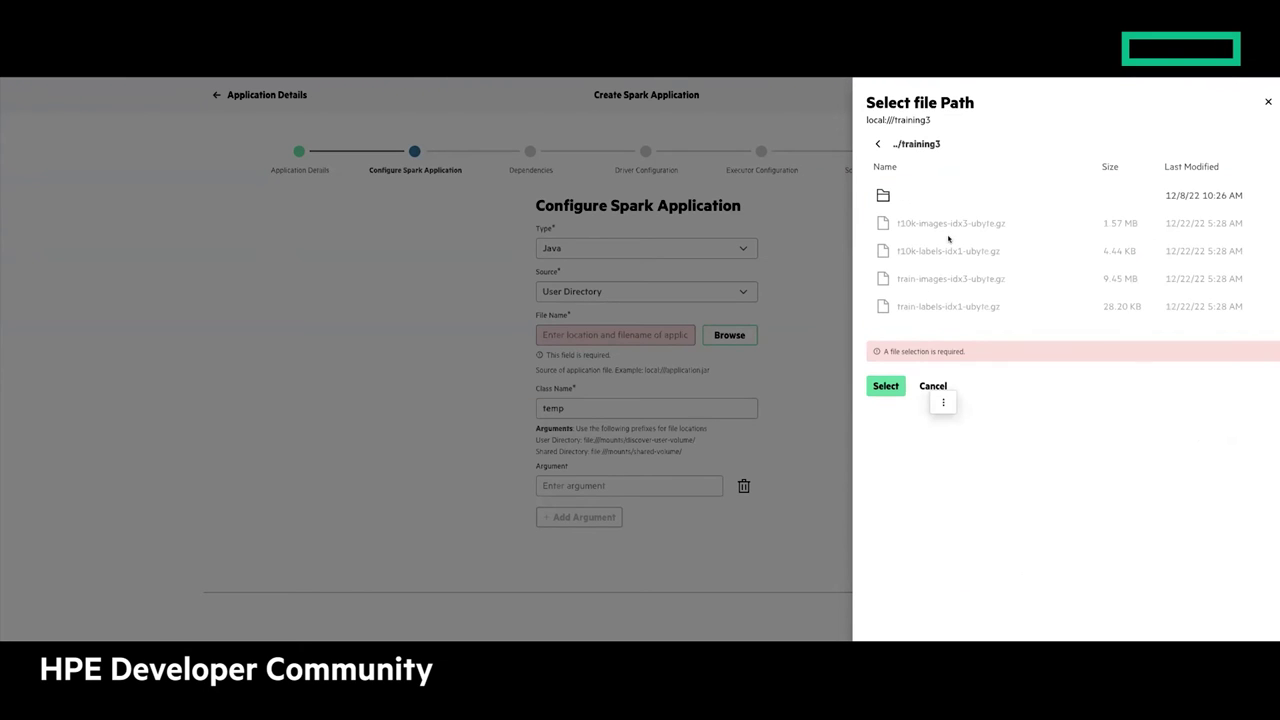
pyautogui.click(932, 387)
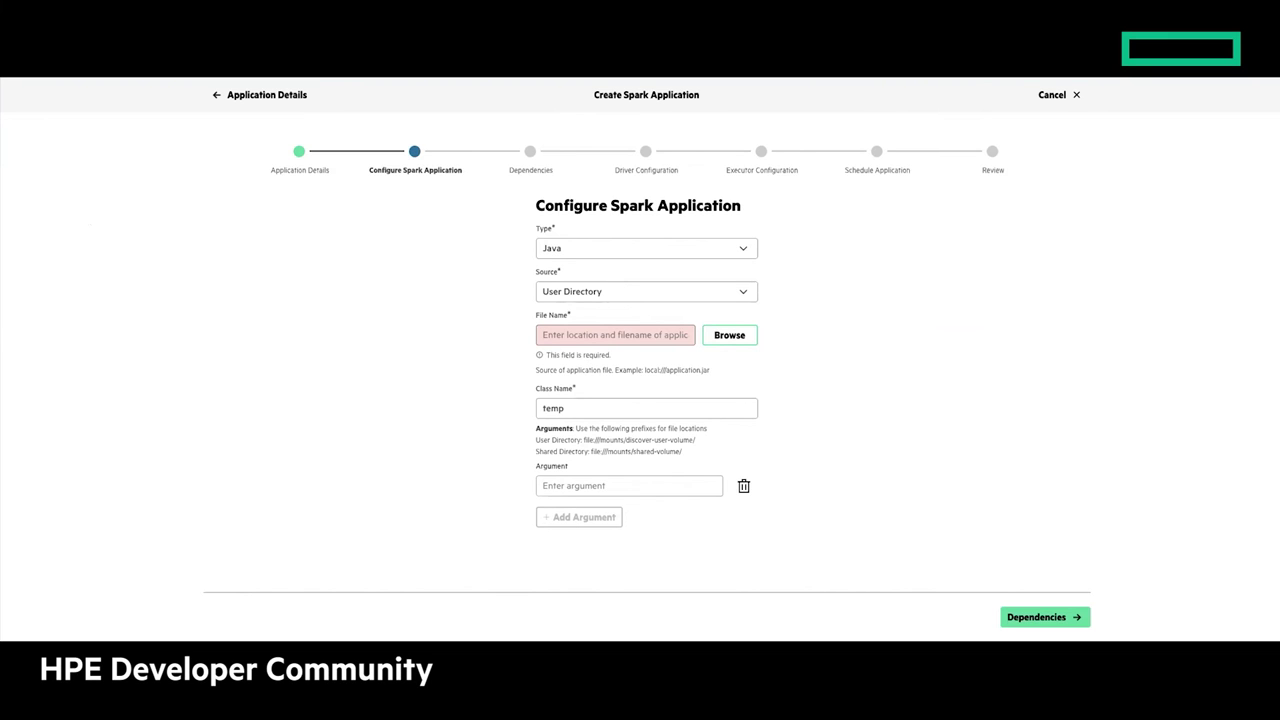
pyautogui.click(1048, 95)
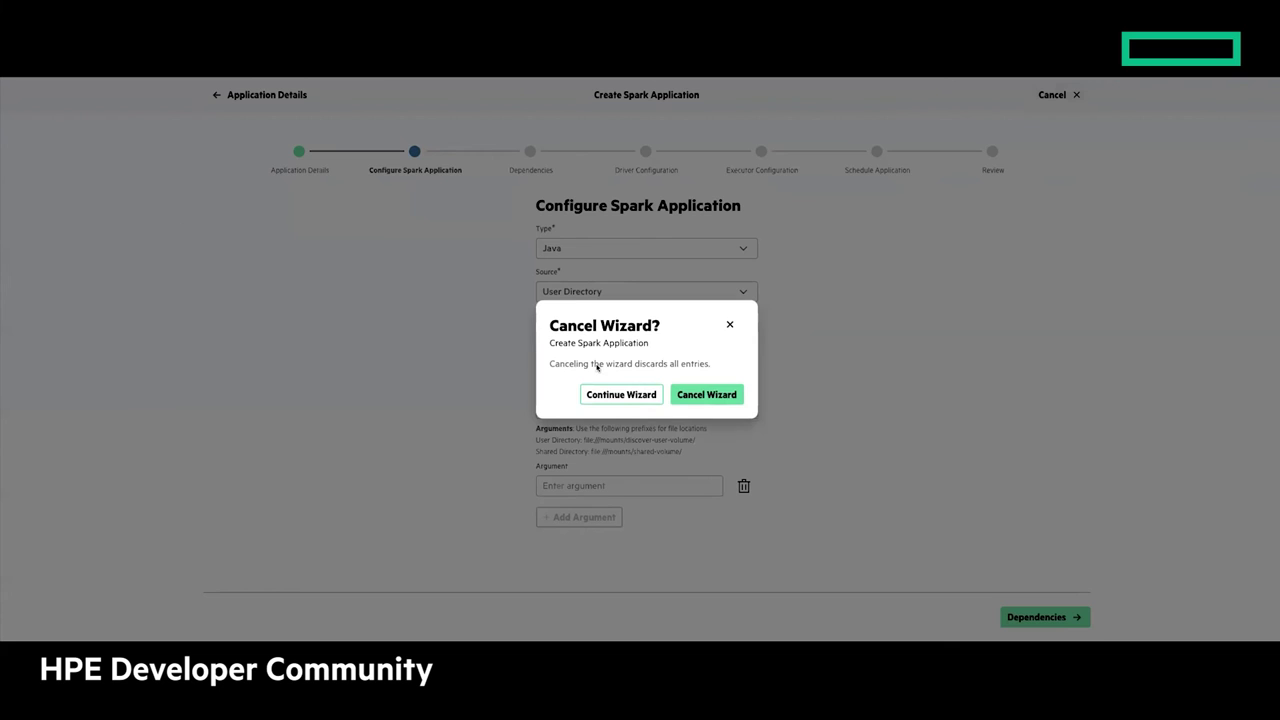
pyautogui.click(704, 395)
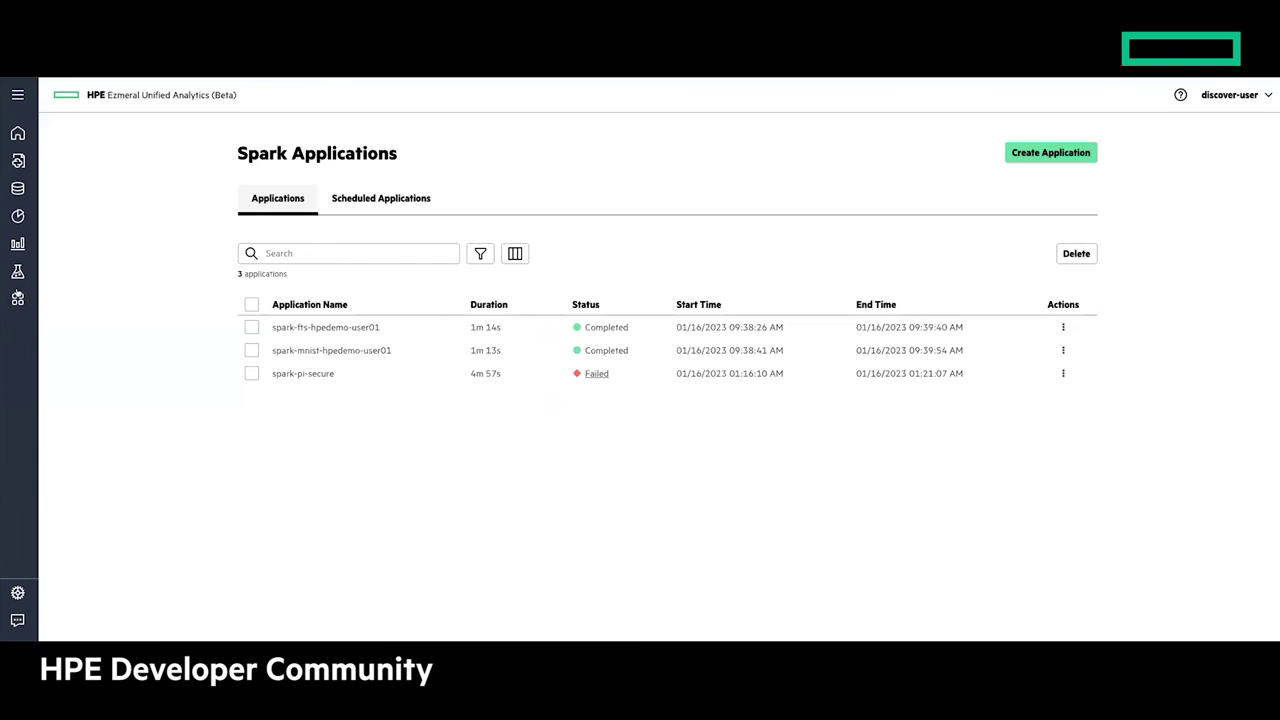
# Review the Data Engineering, Analytics and Data Science tools under Applications & Frameworks
pyautogui.click(18, 300)
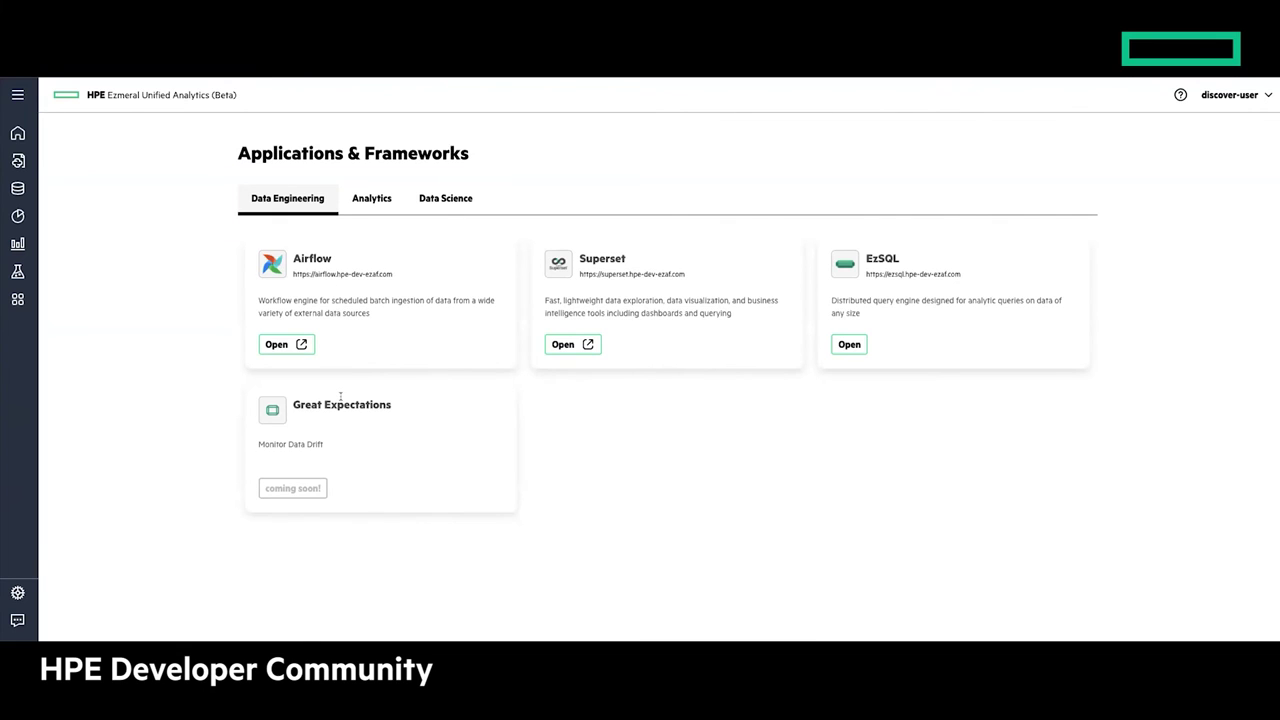
pyautogui.click(372, 198)
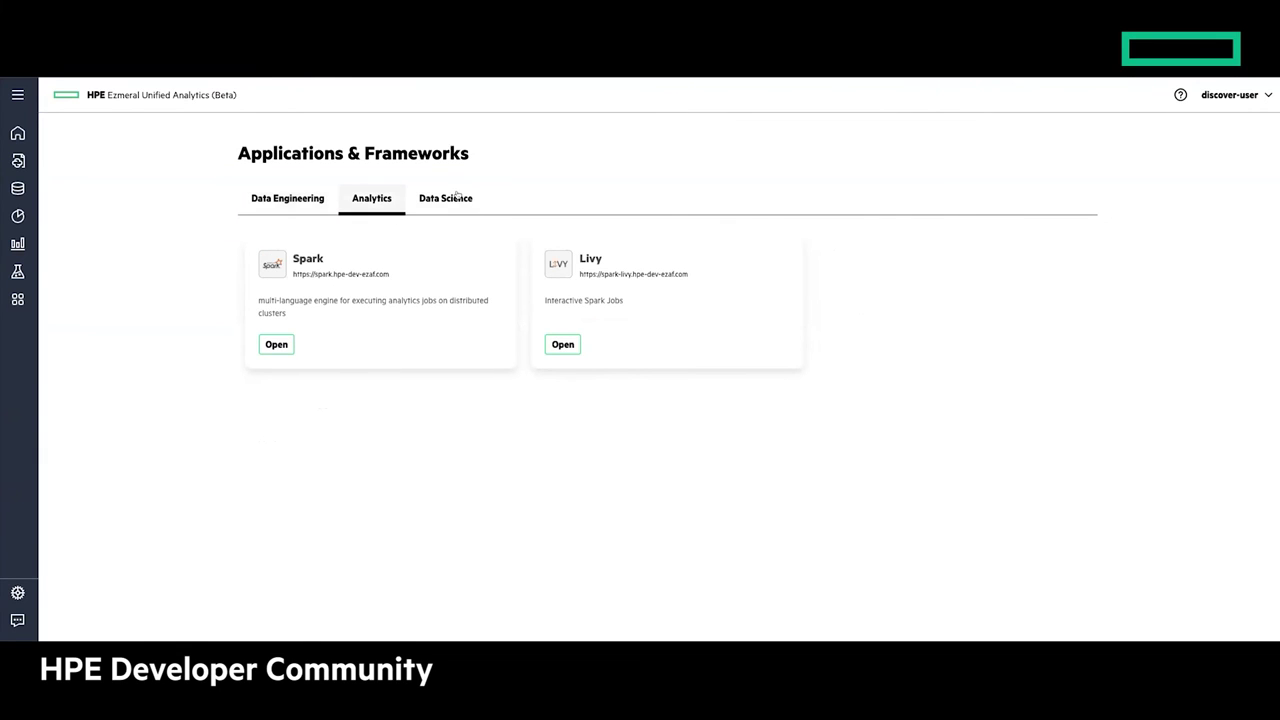
pyautogui.click(456, 198)
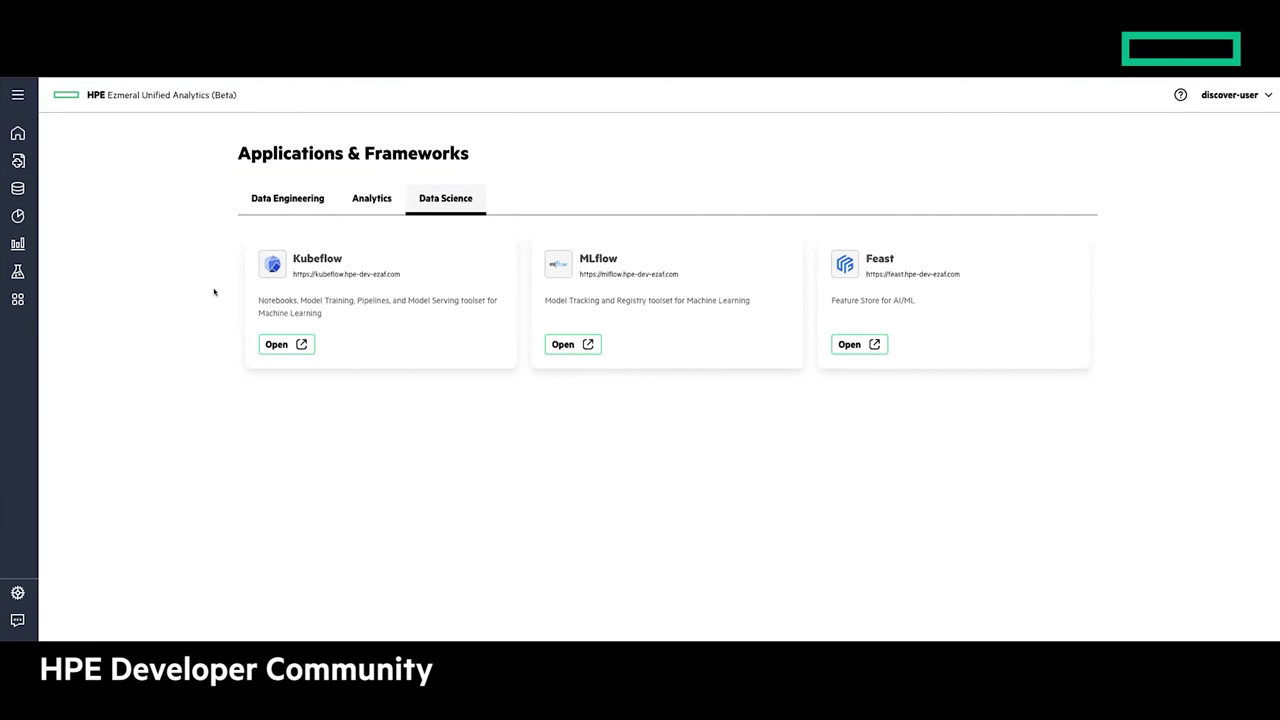
# Open the Kubeflow new notebook form from Notebooks, and review its image, CPU, memory, GPU and volume settings
pyautogui.click(20, 161)
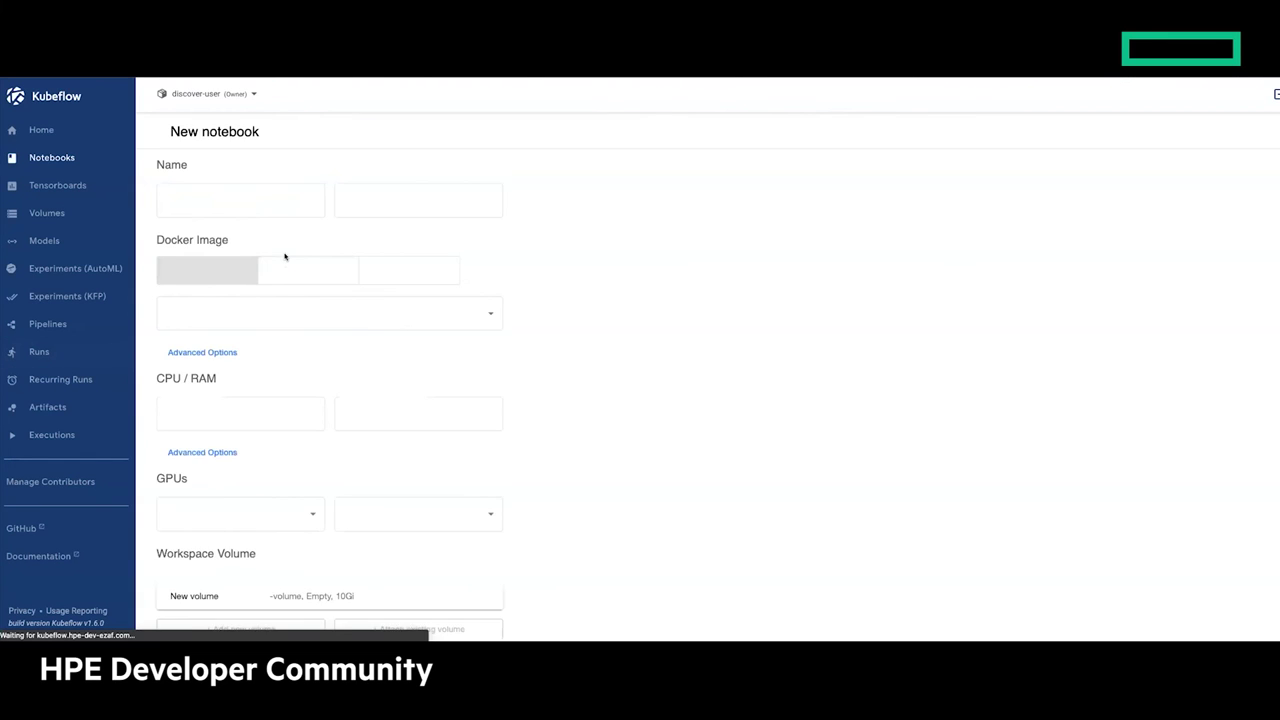
pyautogui.scroll(-2, 248, 323)
pyautogui.scroll(-3, 248, 323)
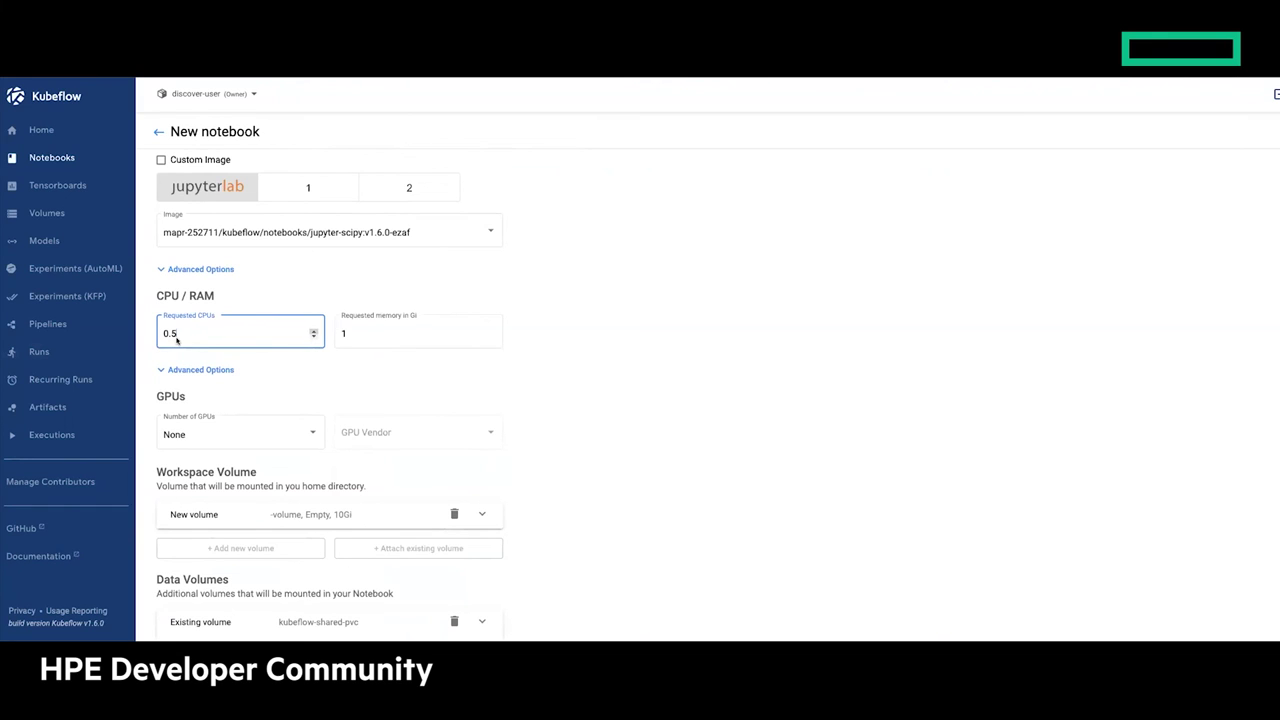
pyautogui.doubleClick(310, 333)
pyautogui.press('Tab')
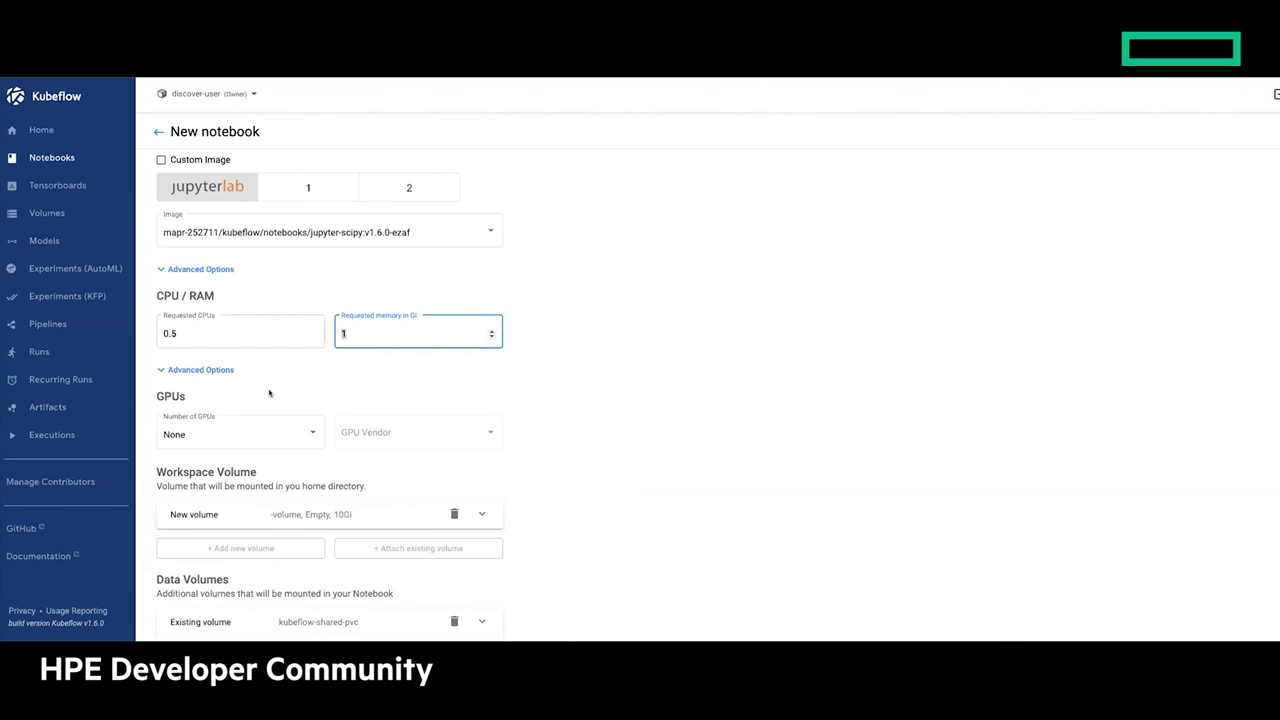
pyautogui.scroll(-3, 259, 438)
pyautogui.scroll(-5, 259, 438)
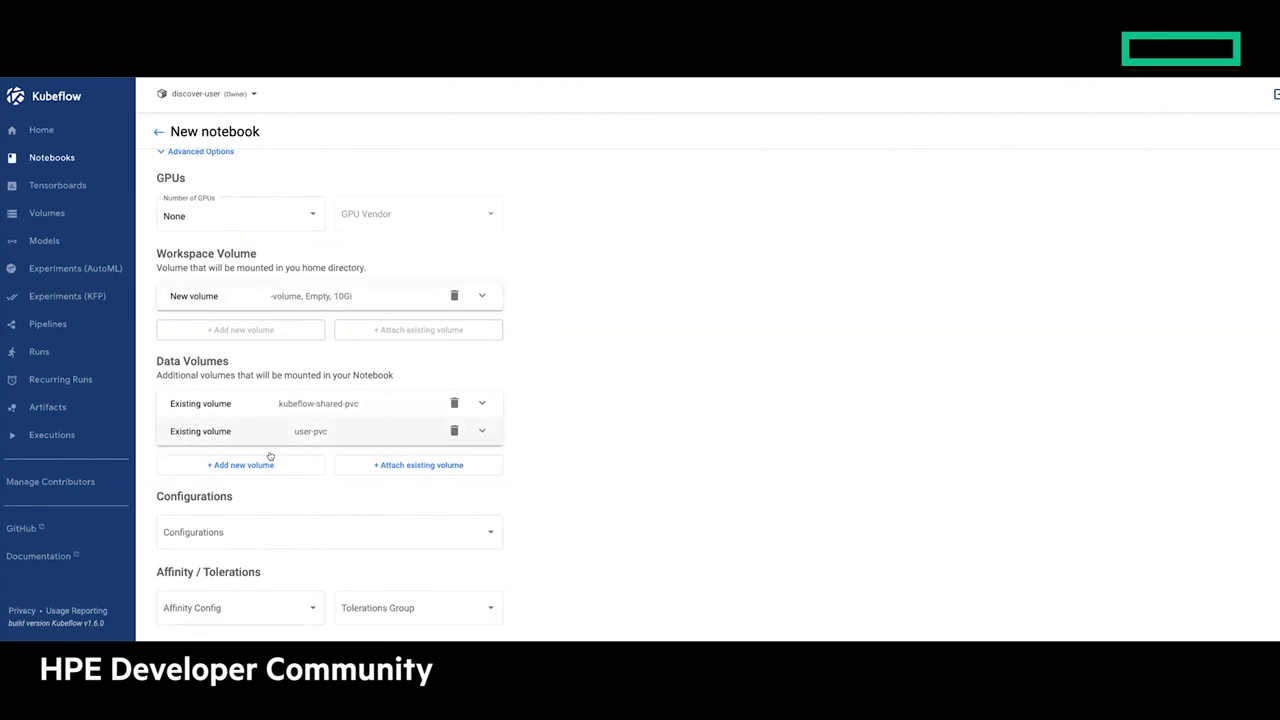
# Add an existing-volume entry to the notebook's data volumes and check the available configuration options
pyautogui.click(422, 465)
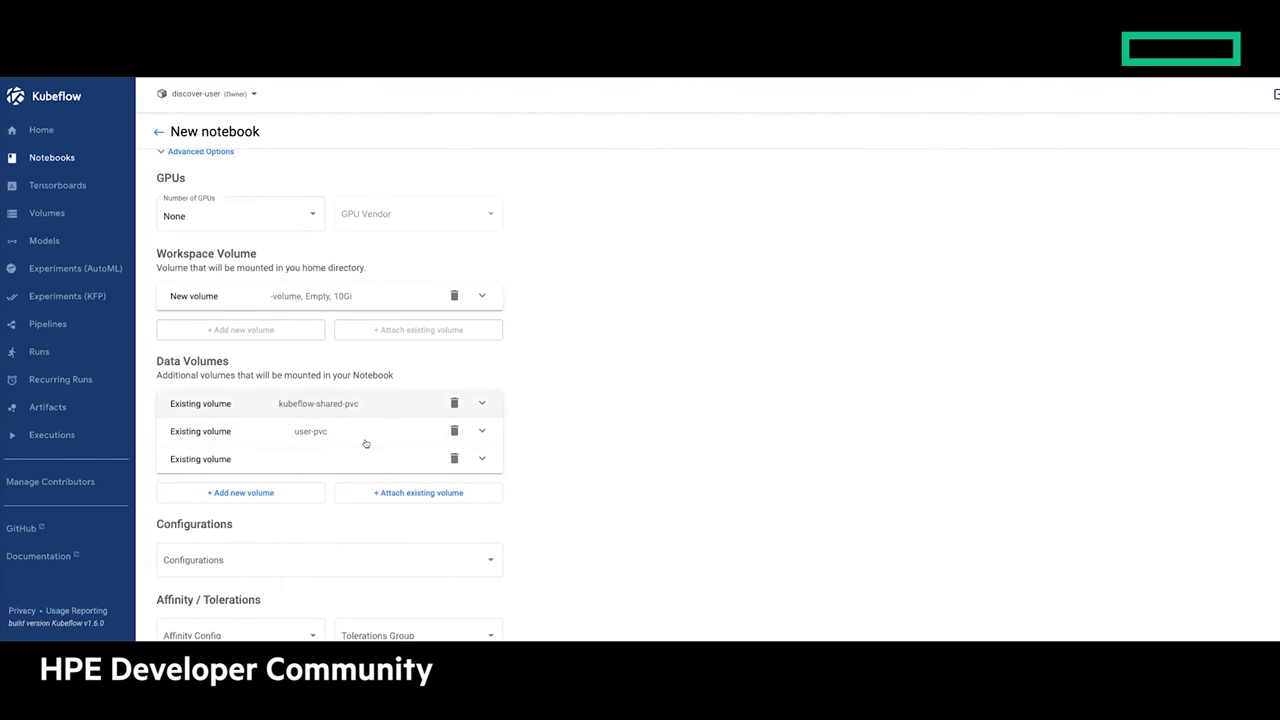
pyautogui.scroll(-2, 362, 455)
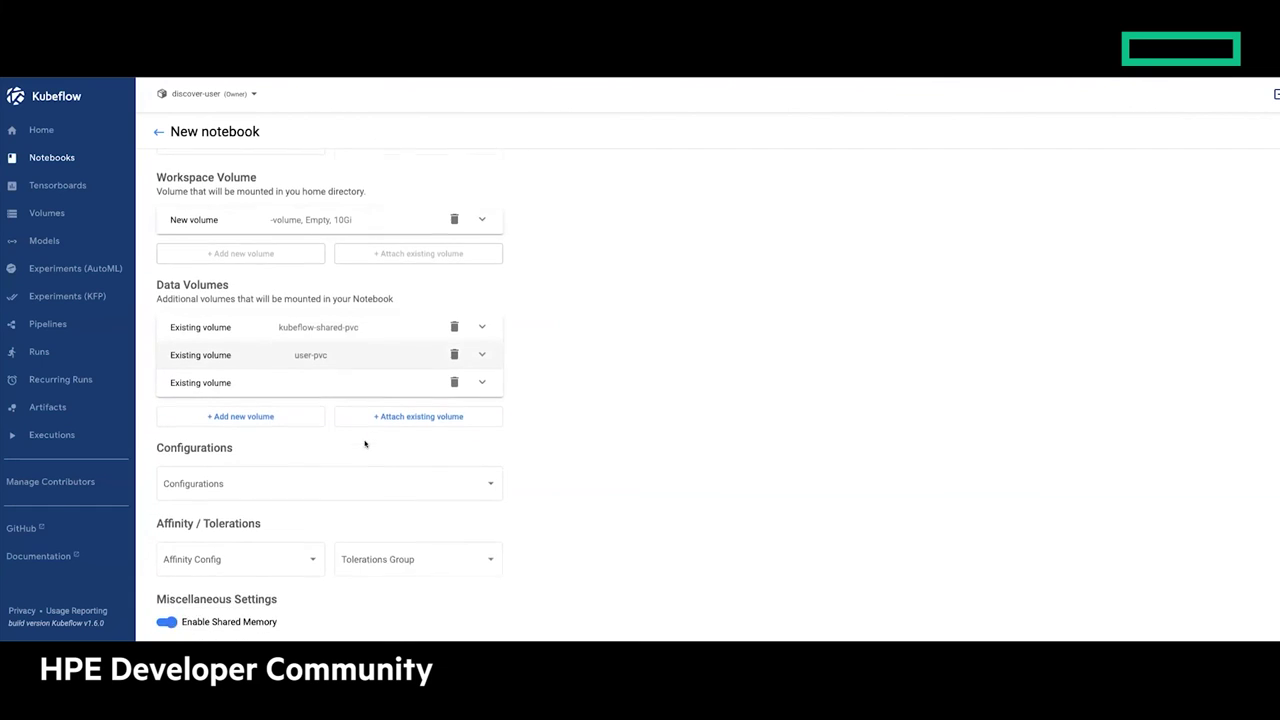
pyautogui.click(365, 456)
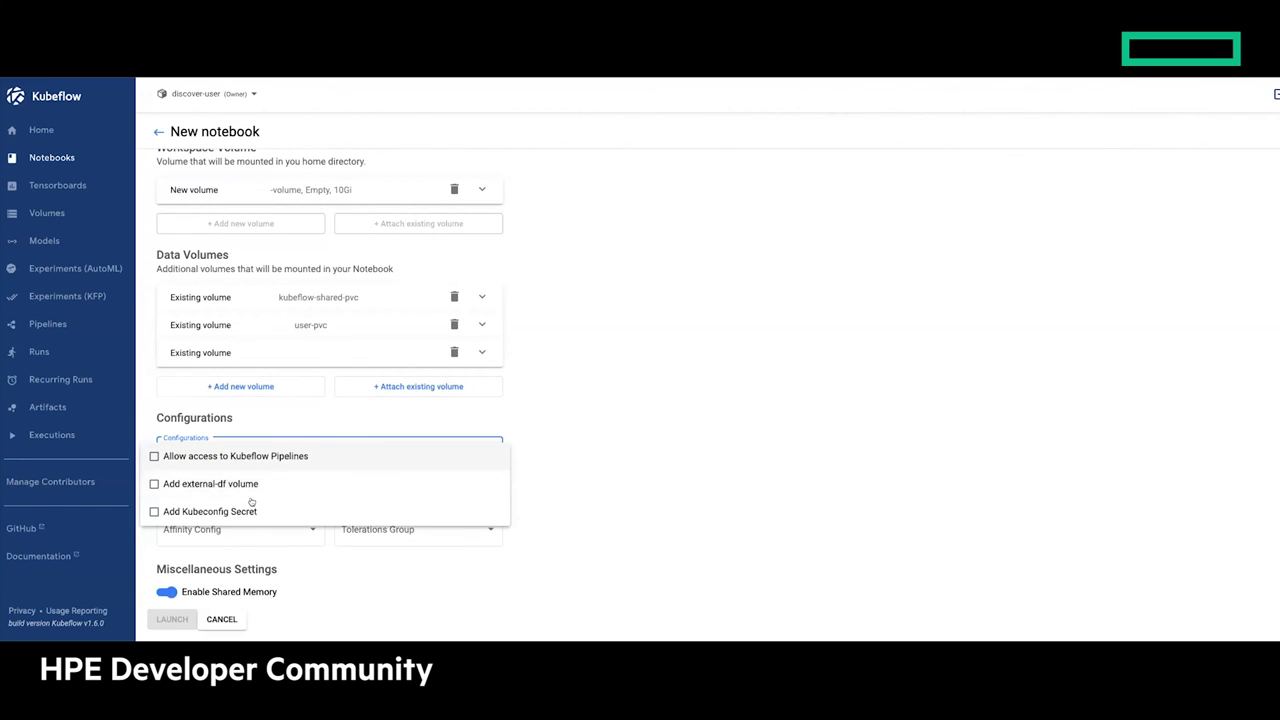
pyautogui.click(606, 470)
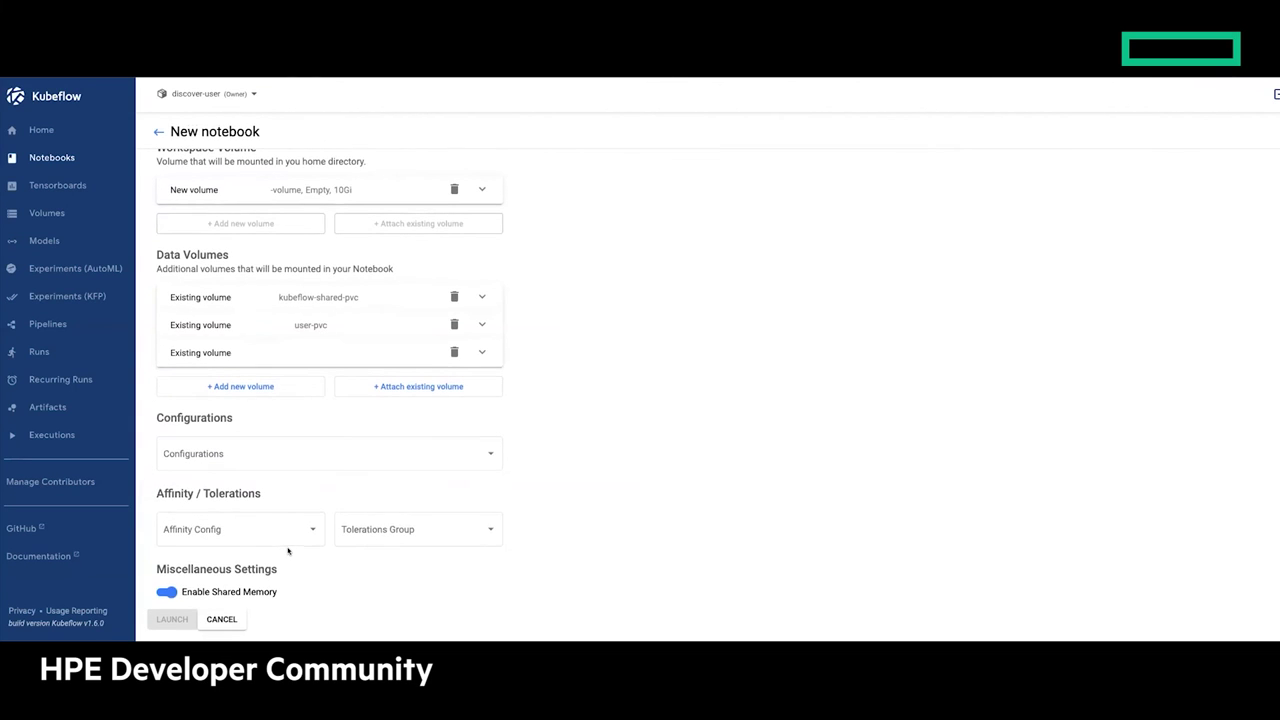
pyautogui.scroll(5, 248, 515)
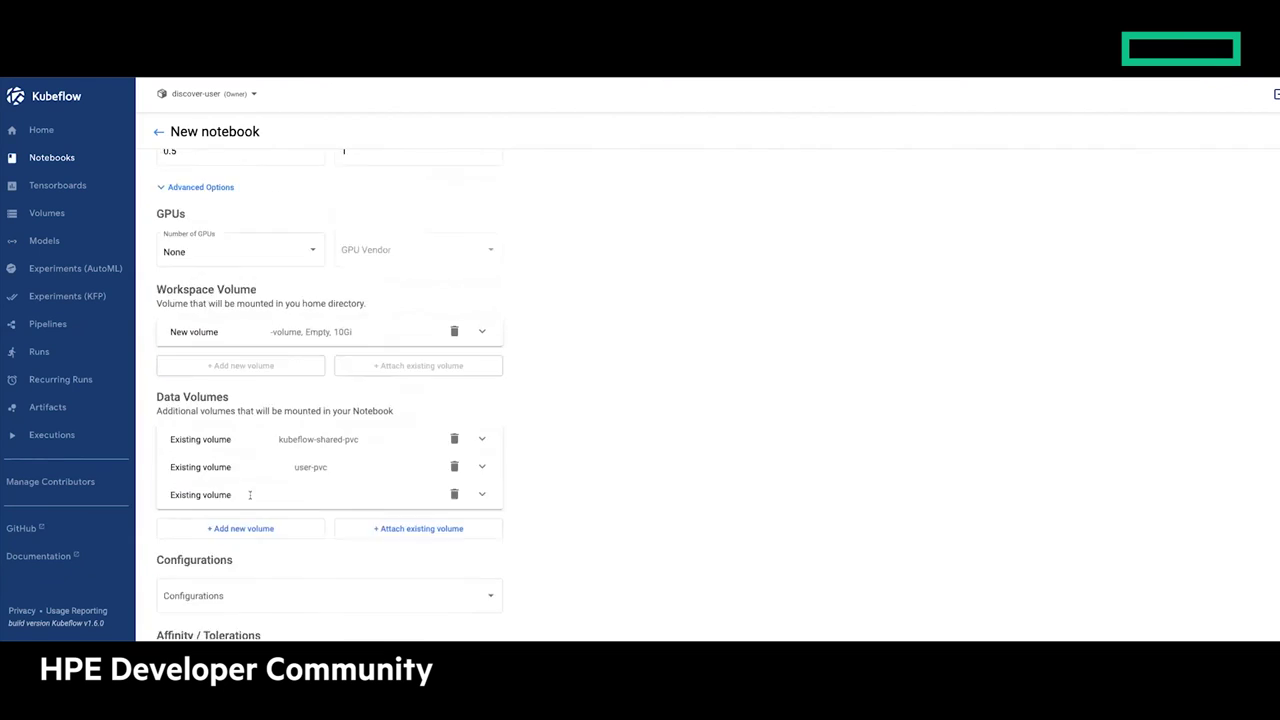
# View the Kubeflow Volumes list, and return to the Unified Analytics Home page
pyautogui.click(57, 212)
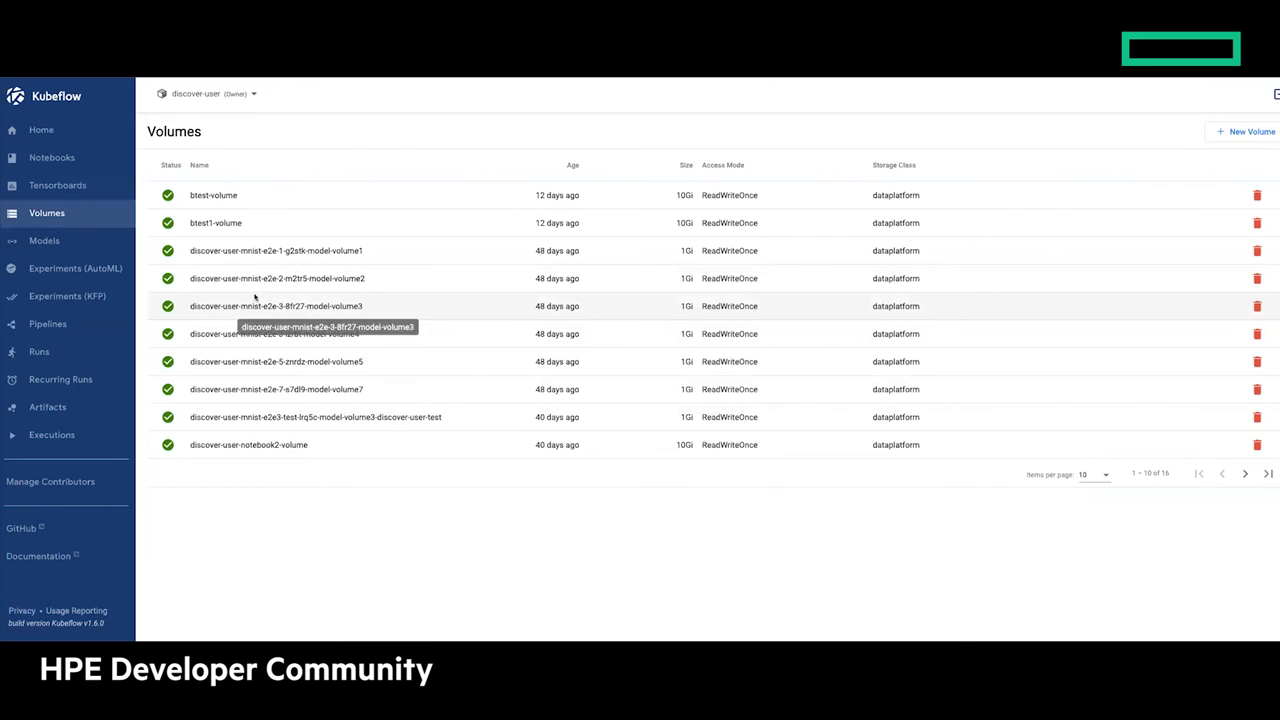
pyautogui.click(44, 130)
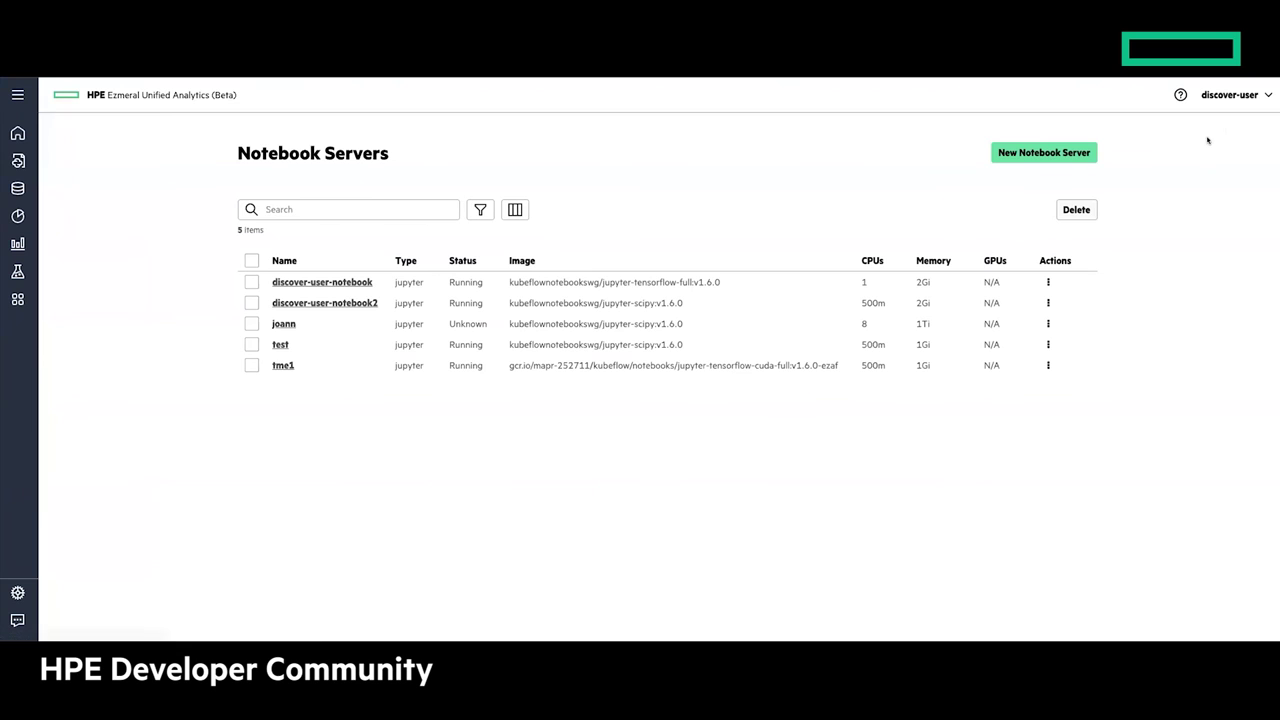
pyautogui.click(17, 133)
pyautogui.click(17, 94)
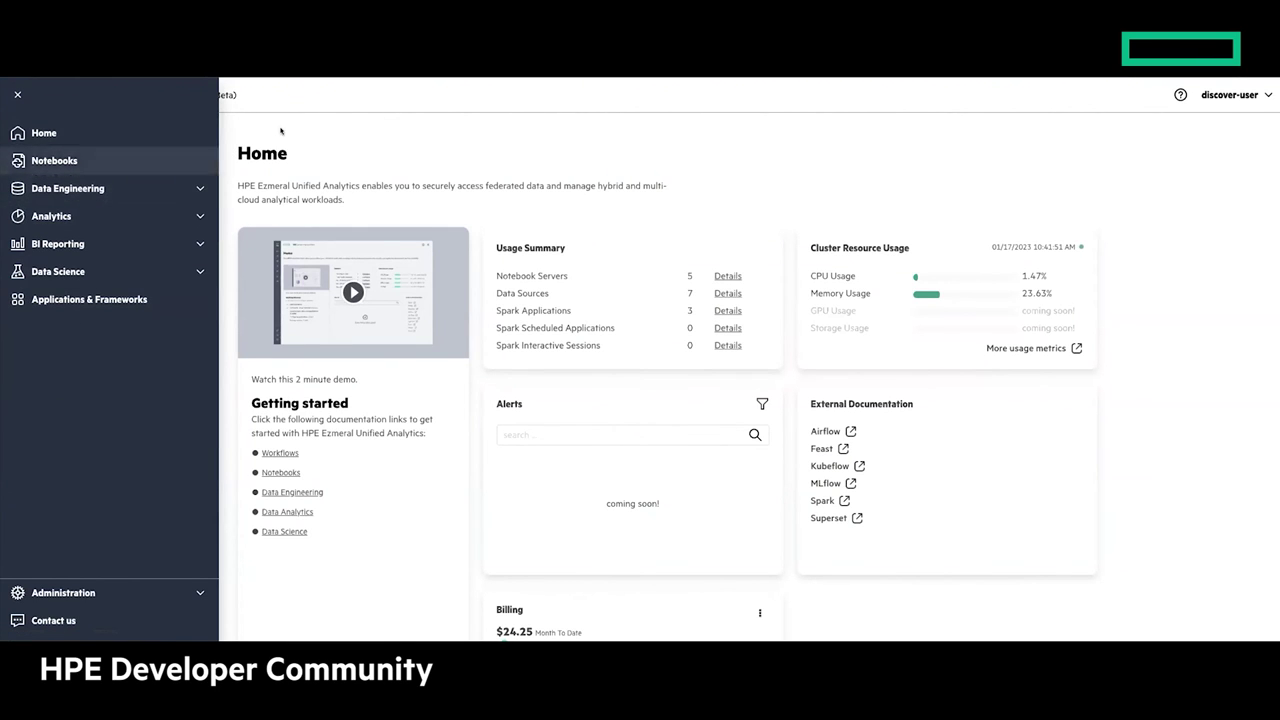
pyautogui.click(83, 146)
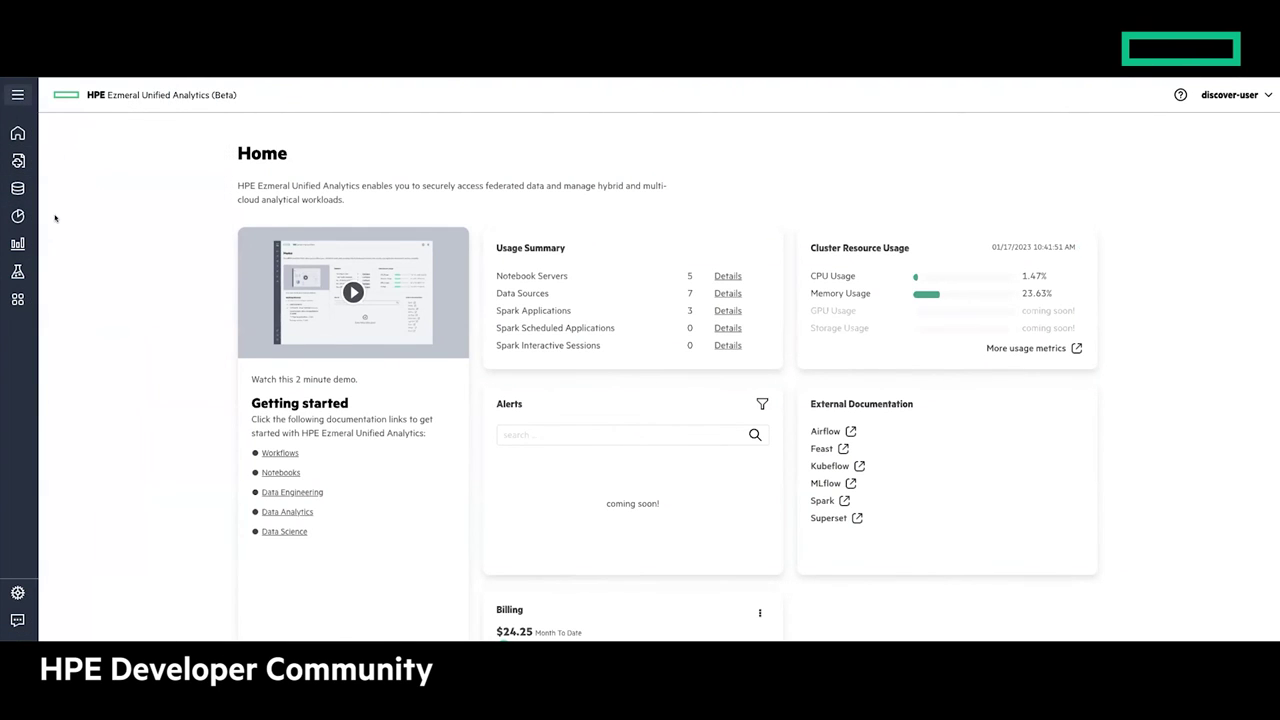